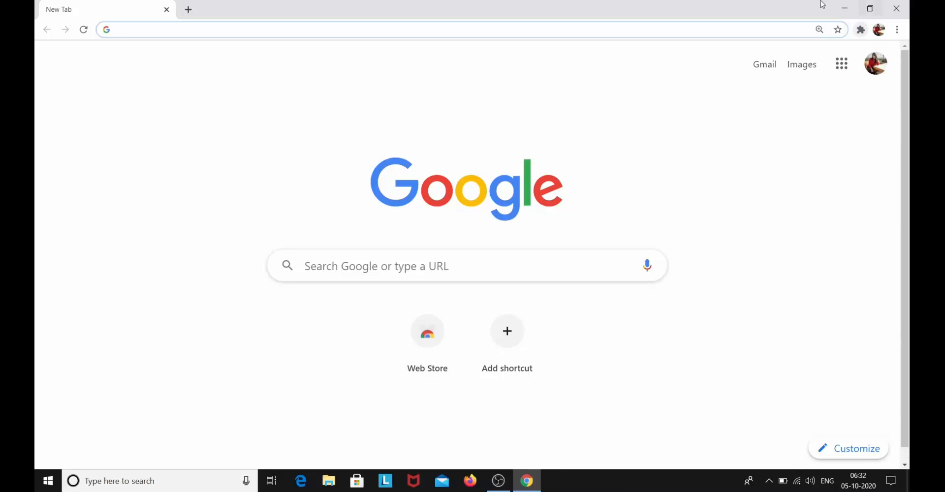
Step: Search the web for "intelijidea" and open the JetBrains IntelliJ IDEA page from the results
{"action": "type", "text": "int"}
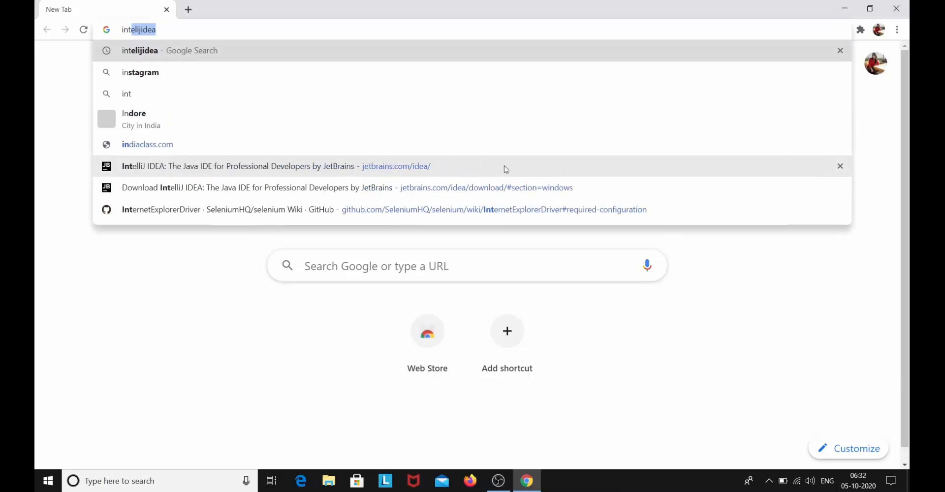
{"action": "key", "text": "Return"}
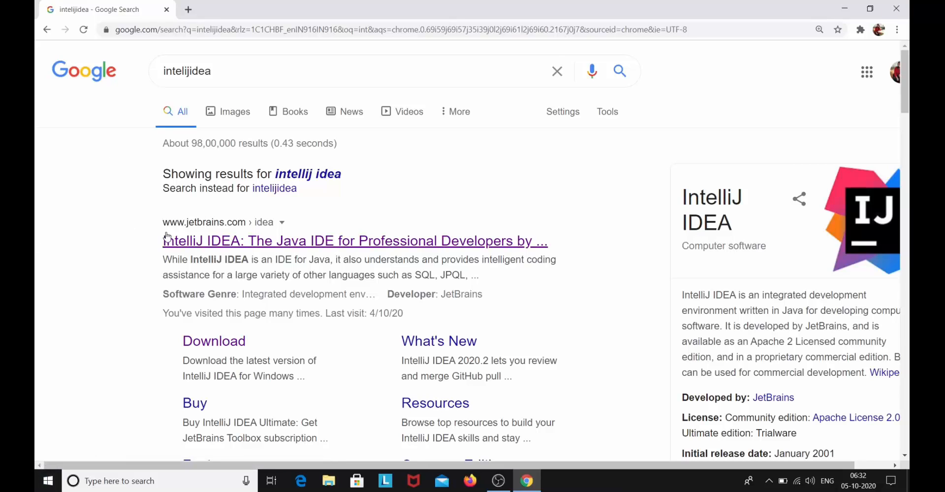
{"action": "left_click", "coordinate": [243, 228]}
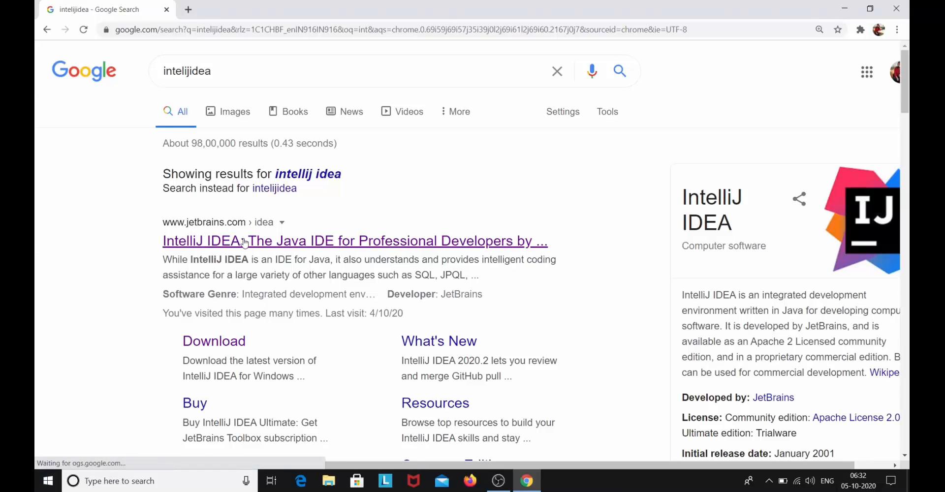
{"action": "left_click", "coordinate": [244, 242]}
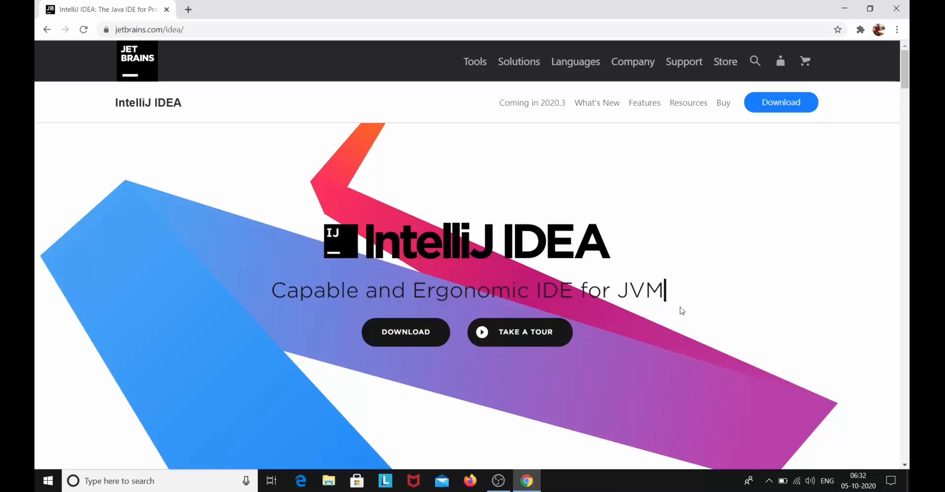
Step: Examine the built-in tools and supported frameworks section of the IntelliJ IDEA page
{"action": "scroll", "coordinate": [551, 308], "scroll_direction": "down", "scroll_amount": 8}
{"action": "scroll", "coordinate": [550, 304], "scroll_direction": "down", "scroll_amount": 20}
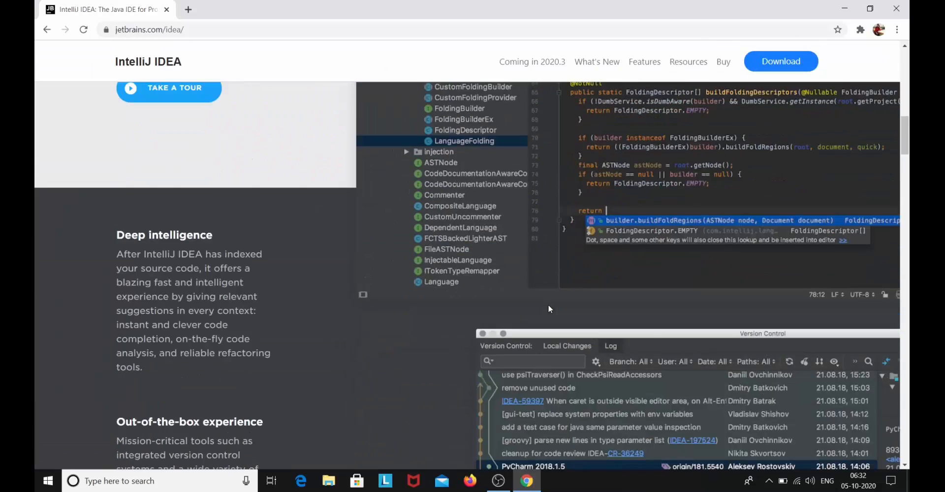
{"action": "scroll", "coordinate": [475, 323], "scroll_direction": "down", "scroll_amount": 12}
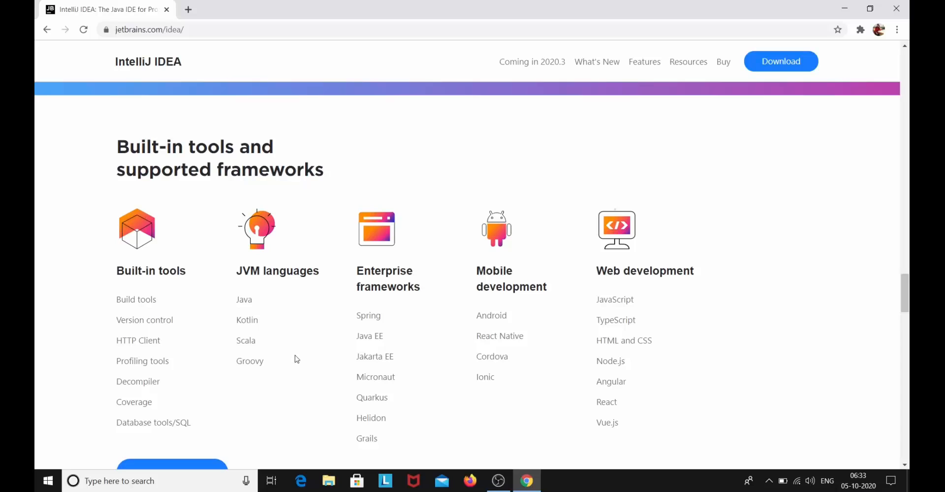
{"action": "scroll", "coordinate": [393, 295], "scroll_direction": "down", "scroll_amount": 2}
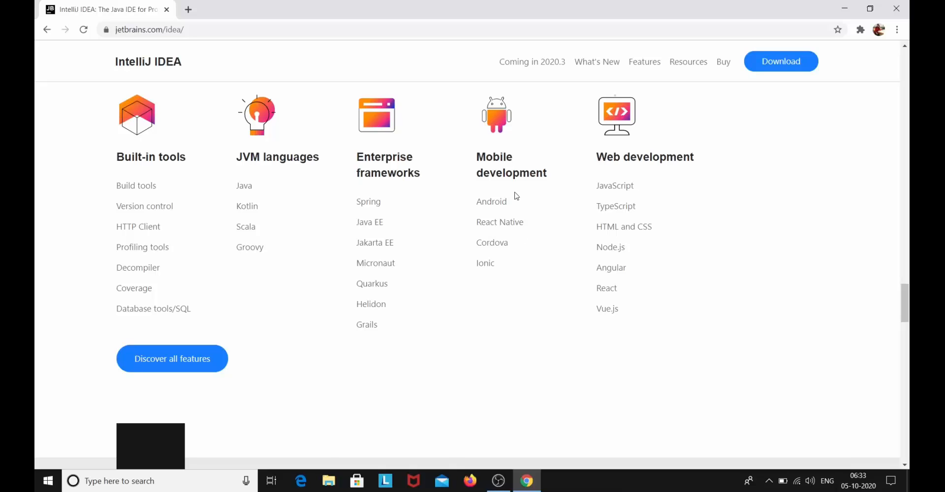
{"action": "scroll", "coordinate": [514, 192], "scroll_direction": "up", "scroll_amount": 1}
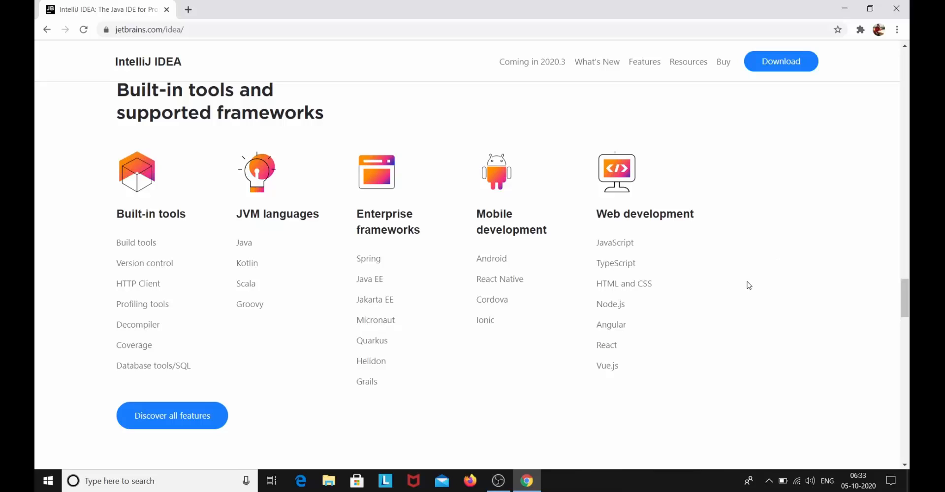
Step: Search the web for "jdk download" in a new browser tab
{"action": "left_click", "coordinate": [188, 10]}
{"action": "left_click", "coordinate": [315, 31]}
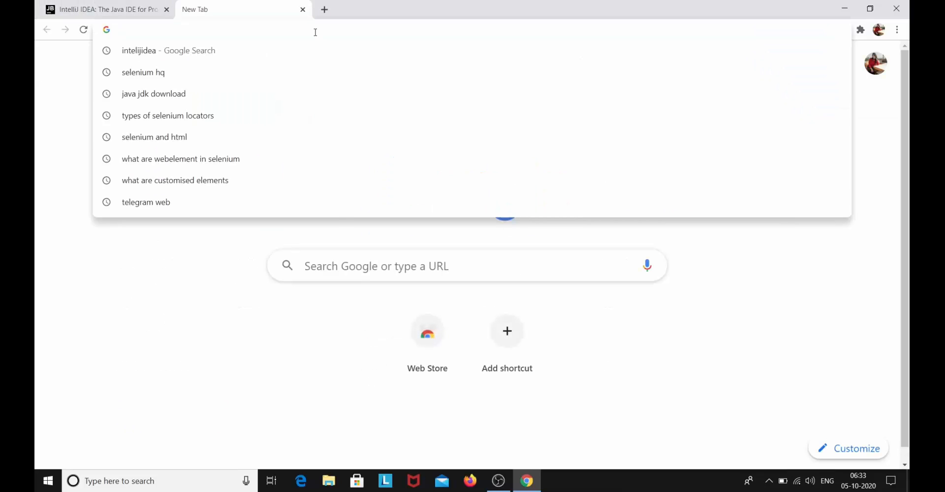
{"action": "type", "text": "jdk"}
{"action": "key", "text": "Return"}
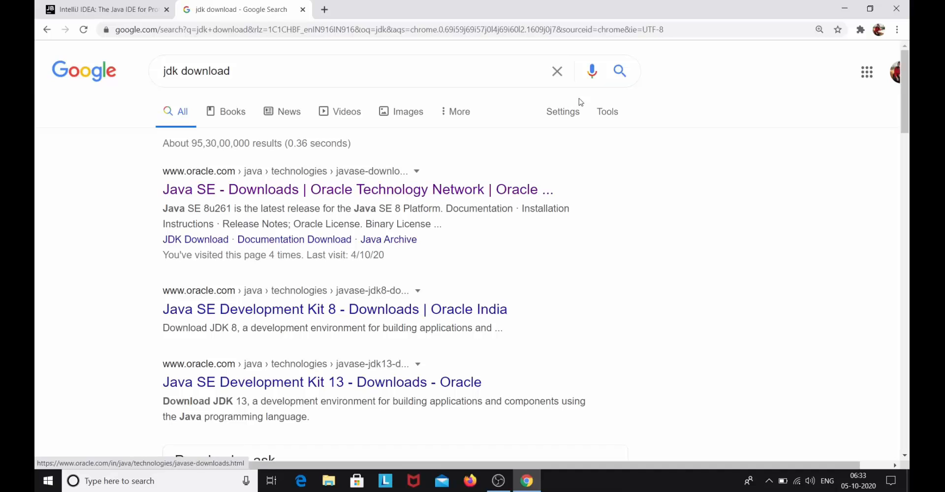
Step: Check for an existing Java installation by running java -version in Command Prompt, and close the window
{"action": "left_click", "coordinate": [91, 480]}
{"action": "type", "text": "cm"}
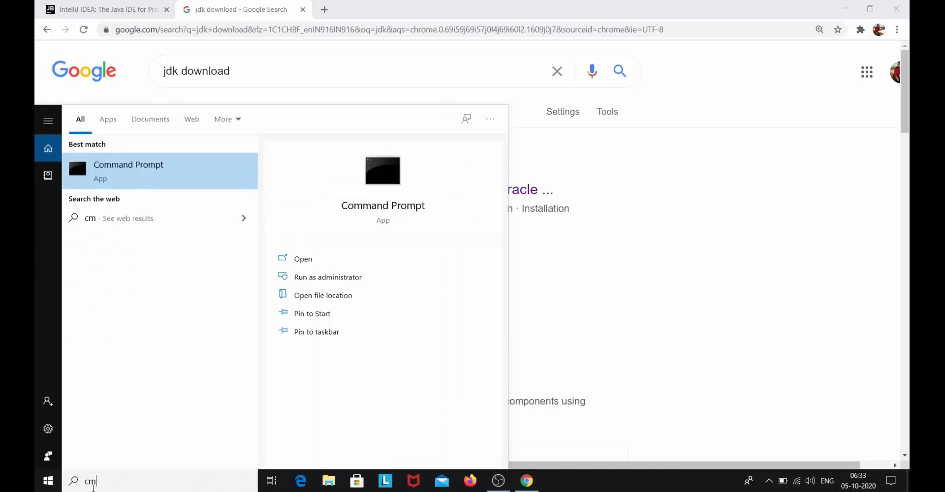
{"action": "type", "text": "d"}
{"action": "key", "text": "Return"}
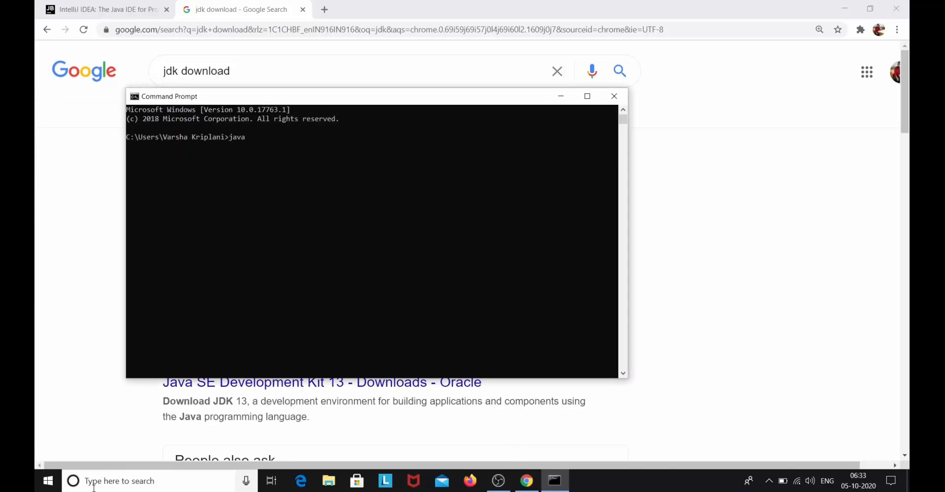
{"action": "type", "text": "java -version"}
{"action": "key", "text": "Return"}
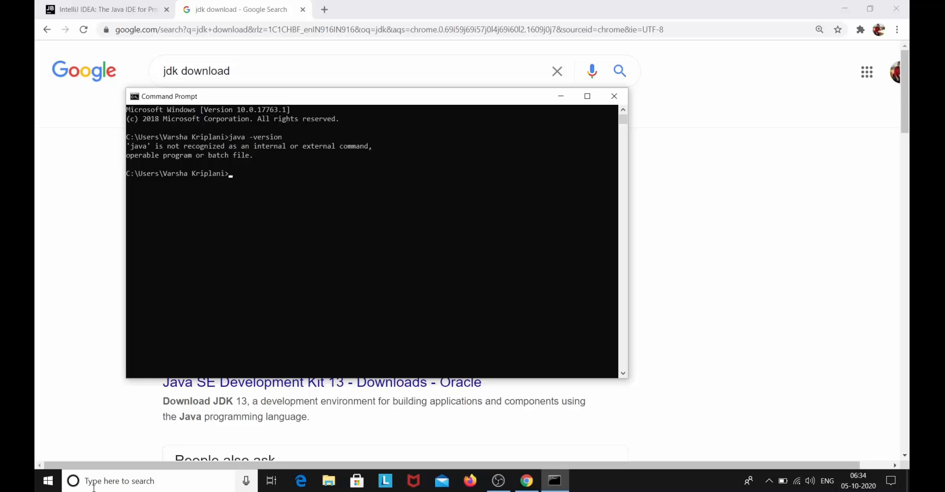
{"action": "left_click", "coordinate": [614, 96]}
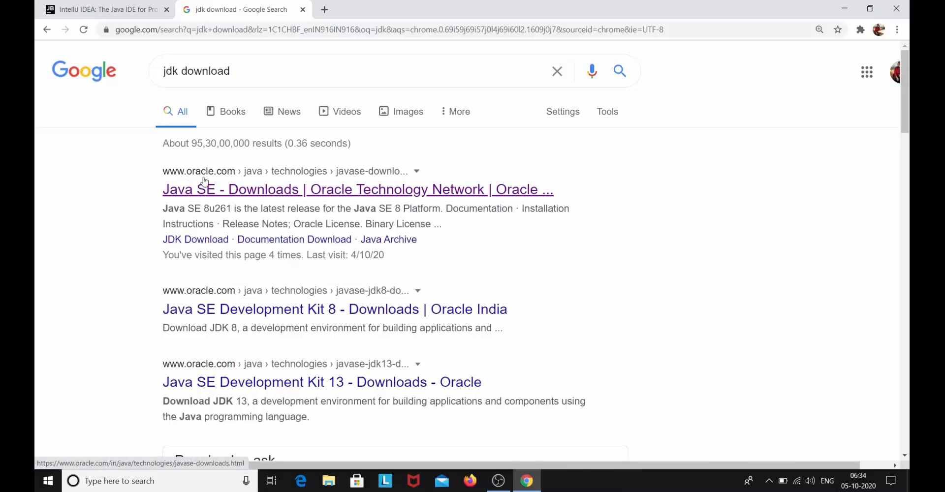
Step: Open Oracle's Java SE Downloads page, look through the listed releases, and go to the JDK download for Java SE 15
{"action": "left_click", "coordinate": [265, 190]}
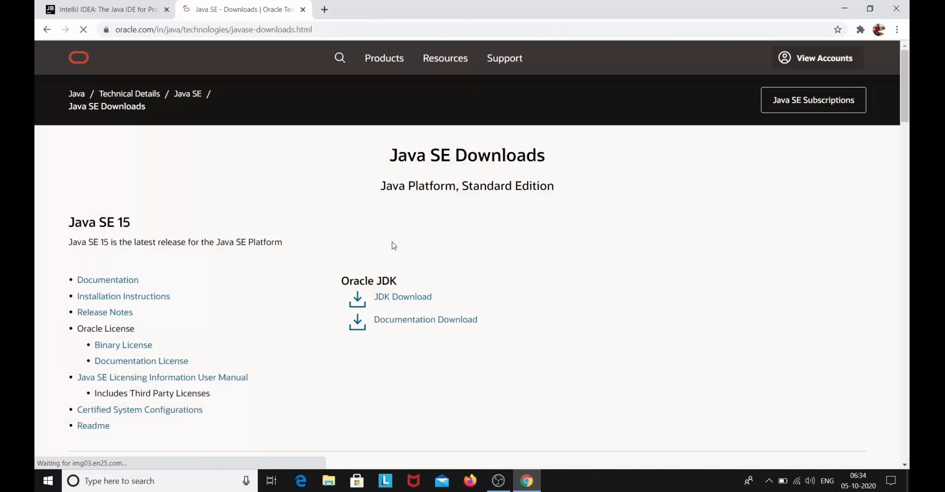
{"action": "scroll", "coordinate": [406, 266], "scroll_direction": "down", "scroll_amount": 1}
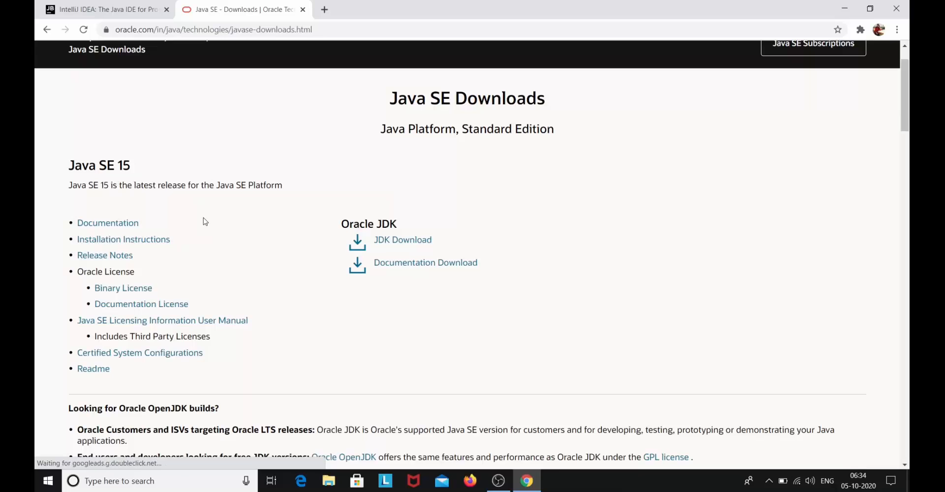
{"action": "scroll", "coordinate": [214, 244], "scroll_direction": "down", "scroll_amount": 3}
{"action": "scroll", "coordinate": [214, 244], "scroll_direction": "down", "scroll_amount": 1}
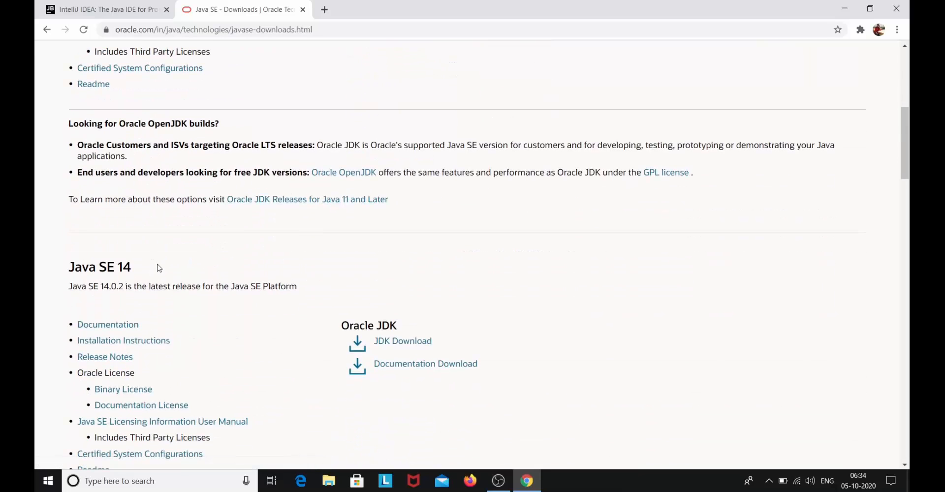
{"action": "scroll", "coordinate": [158, 268], "scroll_direction": "down", "scroll_amount": 3}
{"action": "scroll", "coordinate": [158, 365], "scroll_direction": "down", "scroll_amount": 2}
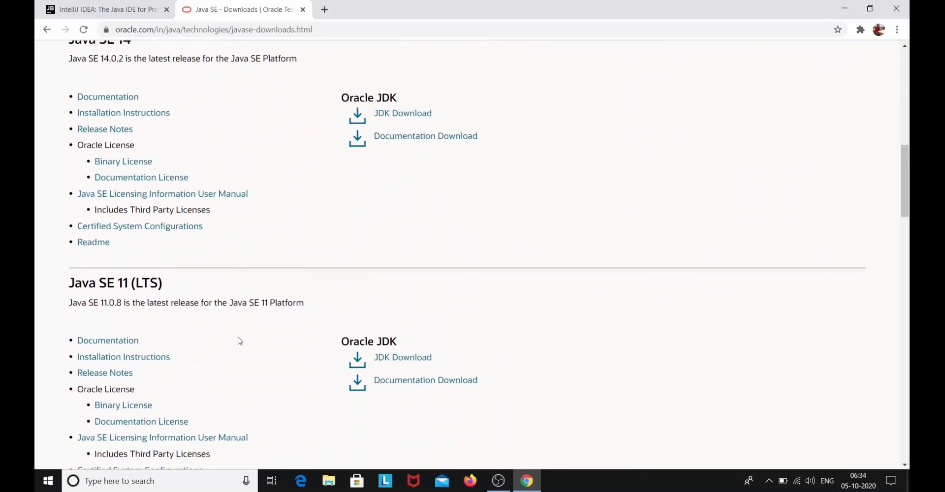
{"action": "scroll", "coordinate": [236, 339], "scroll_direction": "up", "scroll_amount": 9}
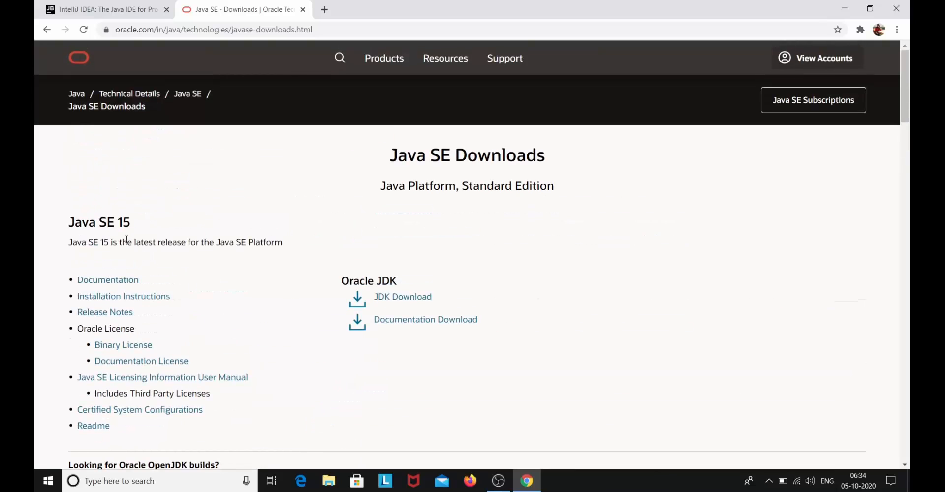
{"action": "left_click", "coordinate": [408, 298]}
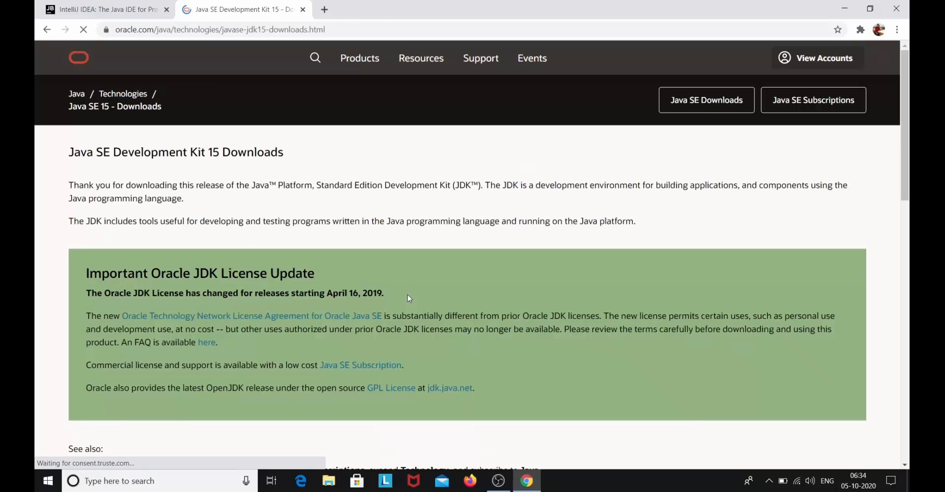
Step: Download the Windows x64 Installer jdk-15_windows-x64_bin.exe, accepting the Oracle Technology Network License Agreement
{"action": "scroll", "coordinate": [137, 230], "scroll_direction": "down", "scroll_amount": 10}
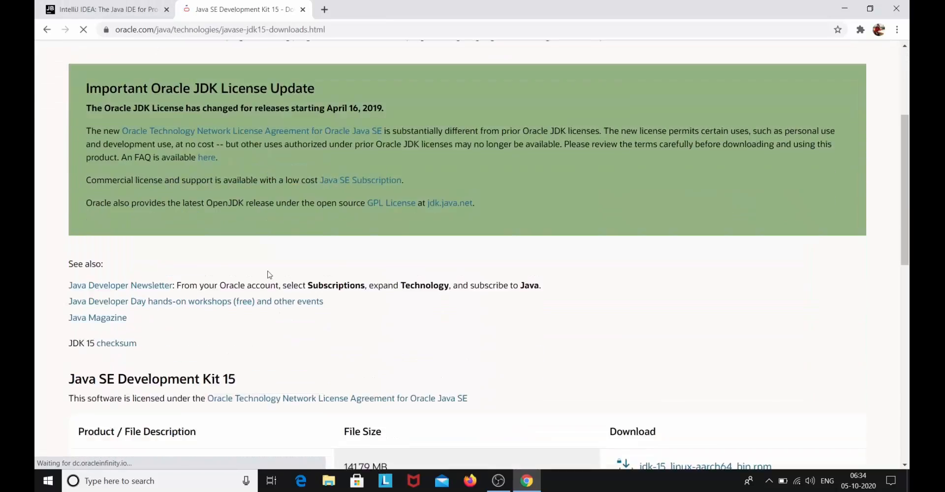
{"action": "scroll", "coordinate": [268, 275], "scroll_direction": "down", "scroll_amount": 2}
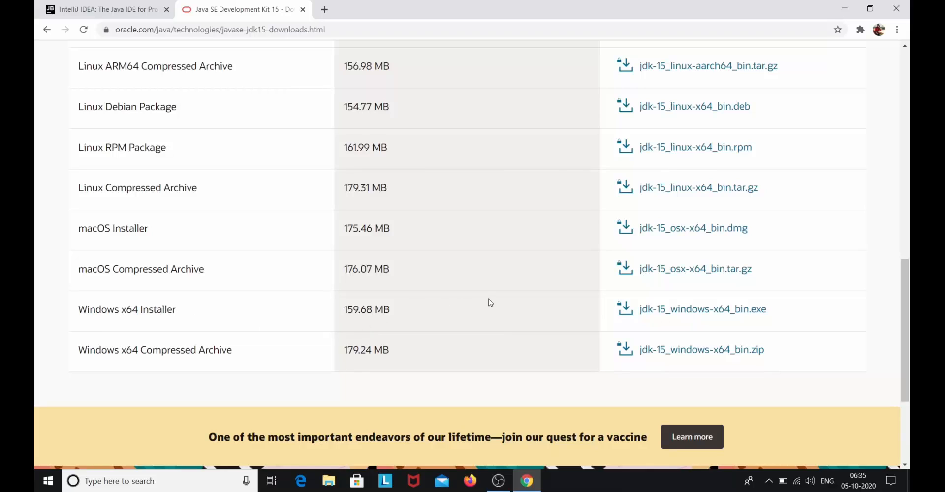
{"action": "left_click", "coordinate": [659, 309]}
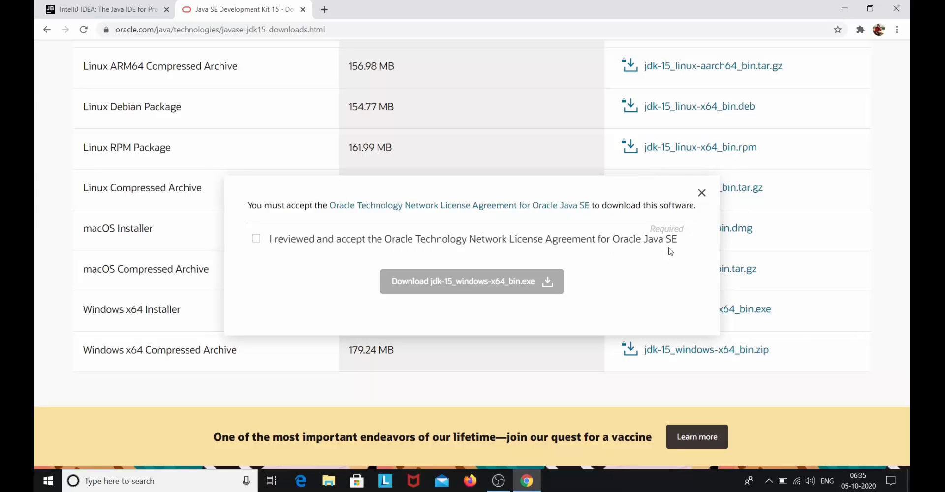
{"action": "left_click", "coordinate": [259, 242]}
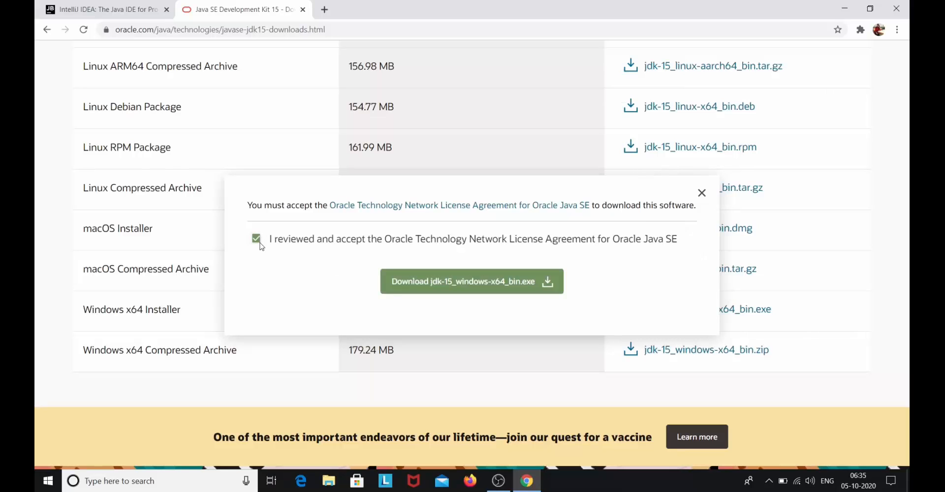
{"action": "left_click", "coordinate": [448, 289]}
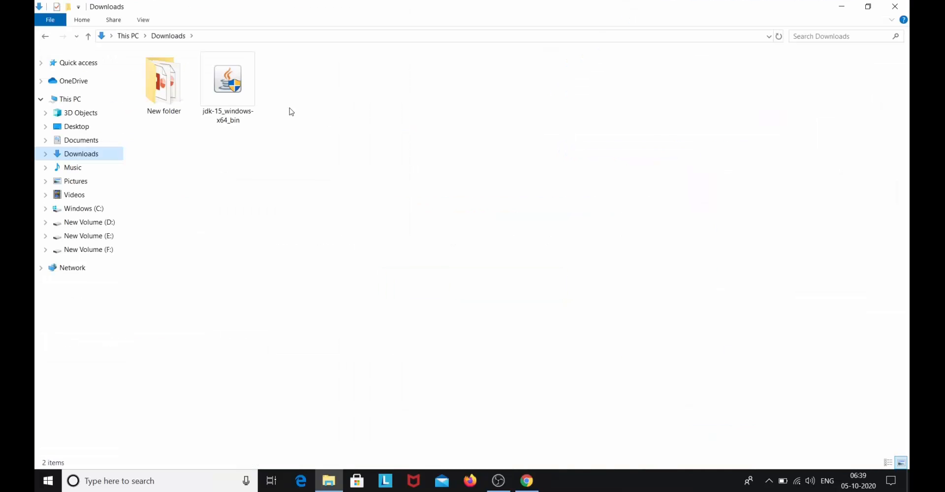
Step: Run the jdk-15_windows-x64_bin installer from the Downloads folder and complete the Java SE Development Kit 15 setup
{"action": "left_click", "coordinate": [240, 103]}
{"action": "double_click", "coordinate": [240, 103]}
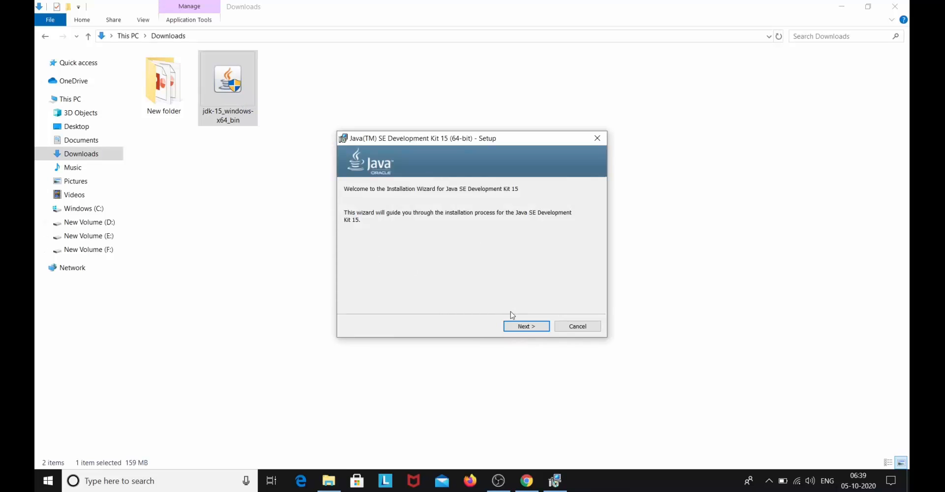
{"action": "left_click", "coordinate": [516, 324]}
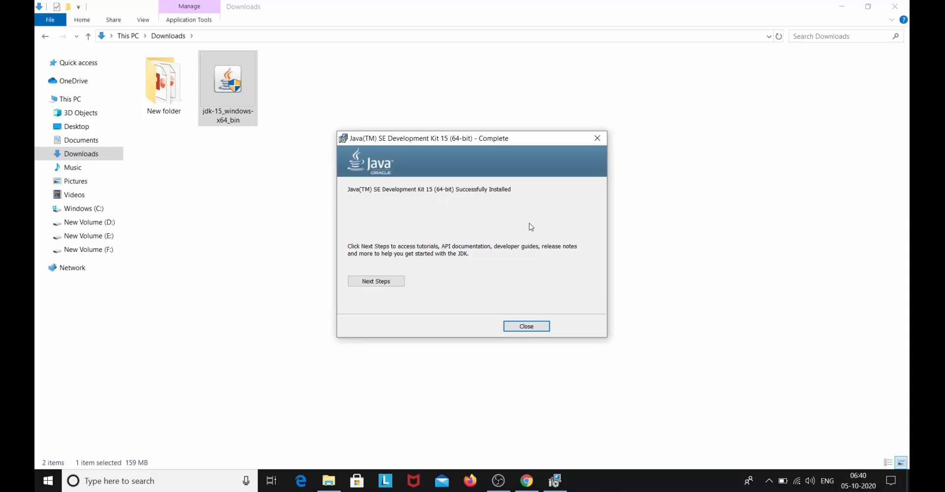
{"action": "left_click", "coordinate": [523, 329]}
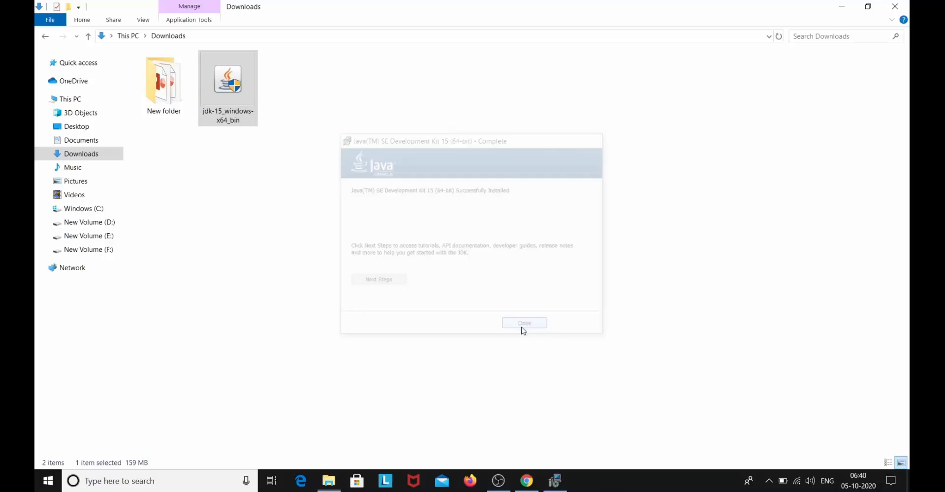
Step: Verify the Java installation by running java -version in a new Command Prompt window
{"action": "left_click", "coordinate": [109, 483]}
{"action": "type", "text": "cm"}
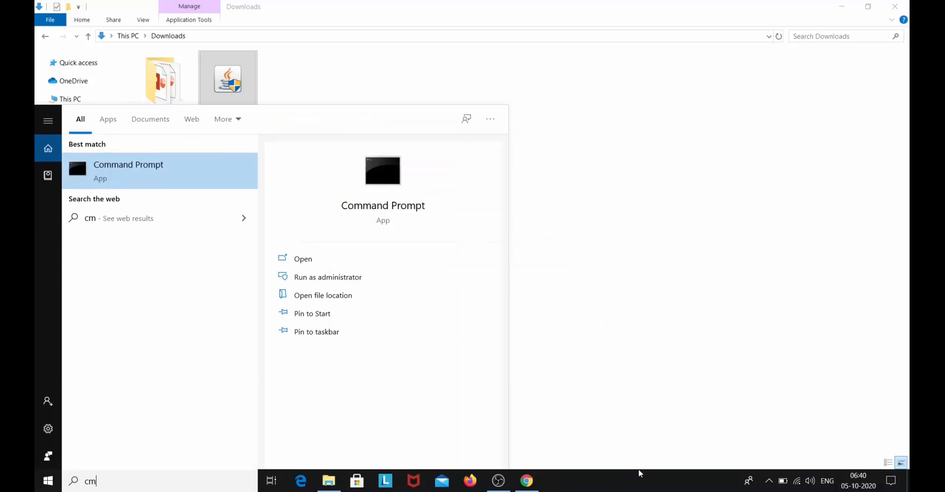
{"action": "key", "text": "Return"}
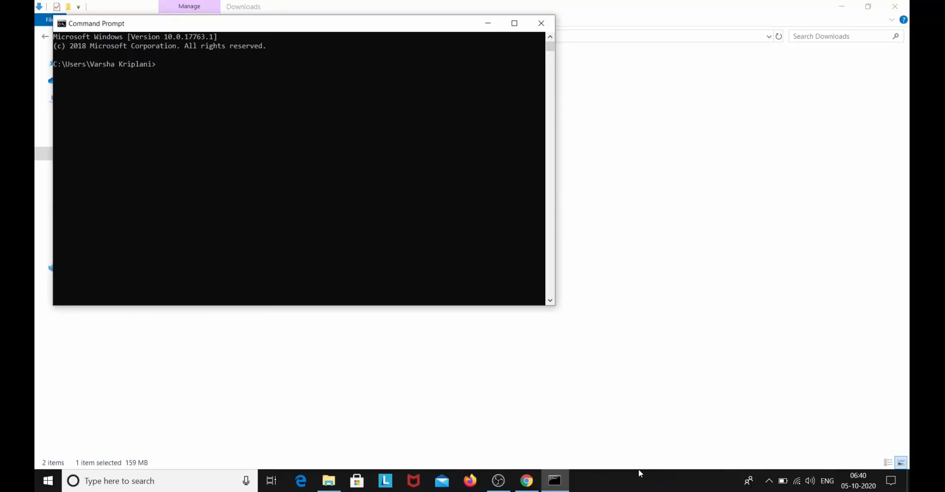
{"action": "type", "text": "java -version"}
{"action": "key", "text": "Return"}
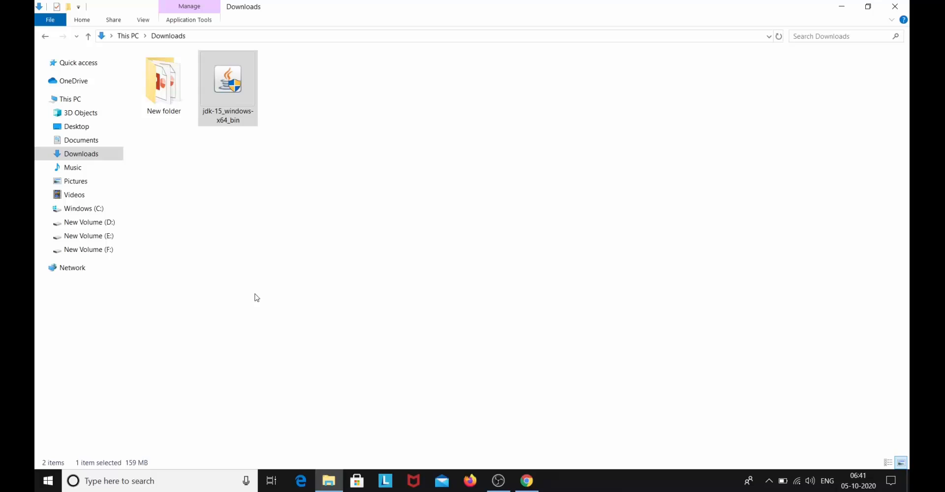
Step: Find the system environment variables settings through Windows search and open the Environment Variables dialog
{"action": "left_click", "coordinate": [140, 478]}
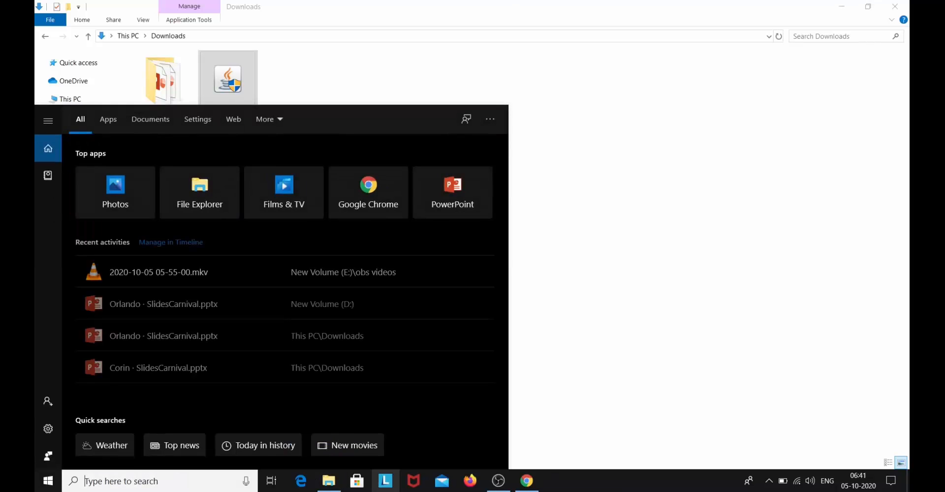
{"action": "type", "text": "env"}
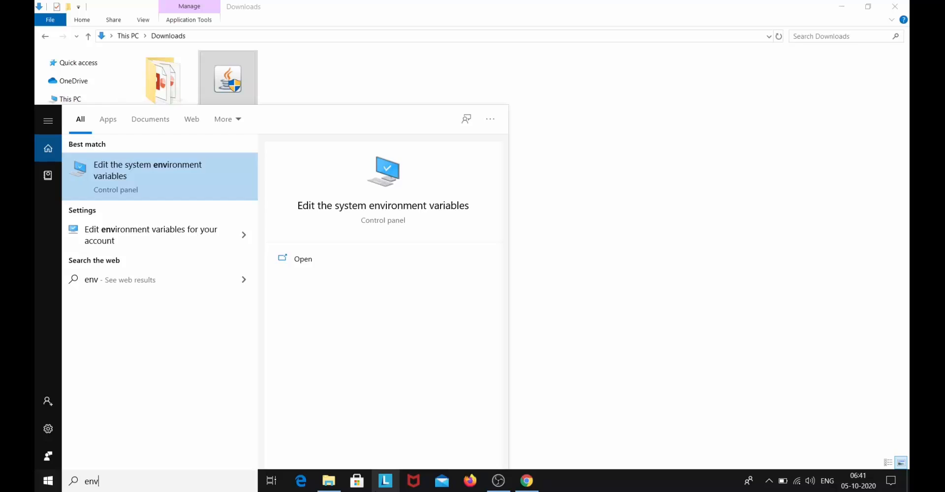
{"action": "key", "text": "Return"}
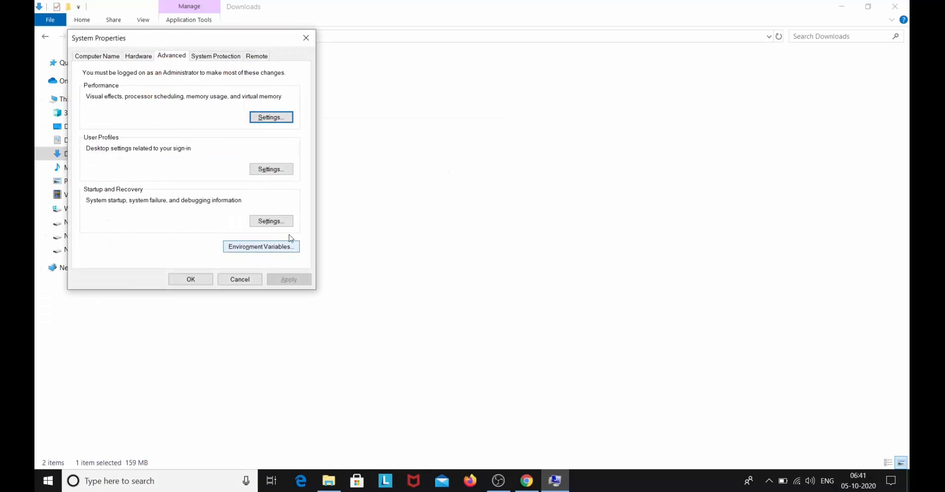
{"action": "left_click", "coordinate": [253, 248]}
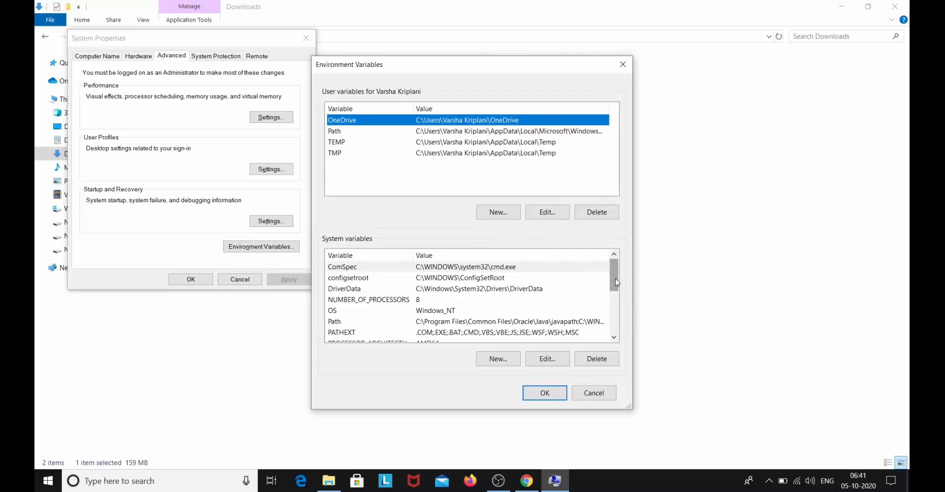
Step: Open the Path system variable for editing and start a new entry in its list
{"action": "left_click_drag", "start_coordinate": [615, 282], "coordinate": [615, 288]}
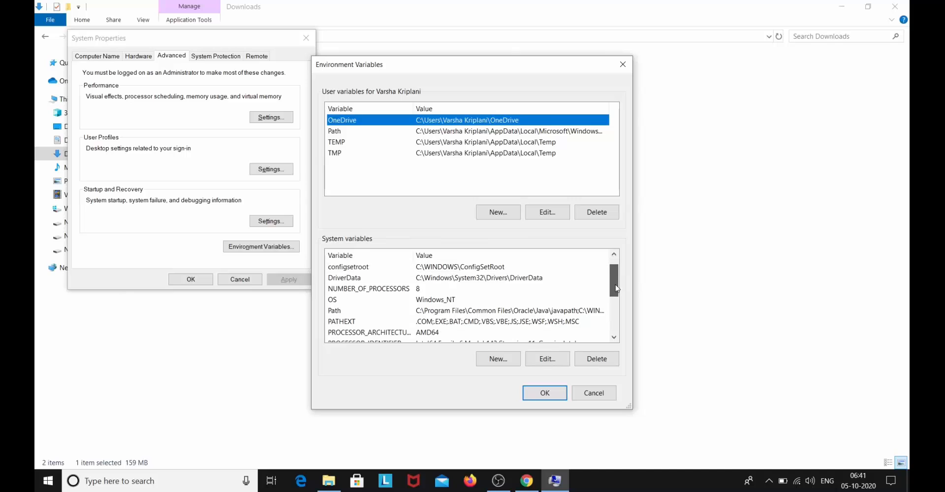
{"action": "left_click", "coordinate": [436, 313]}
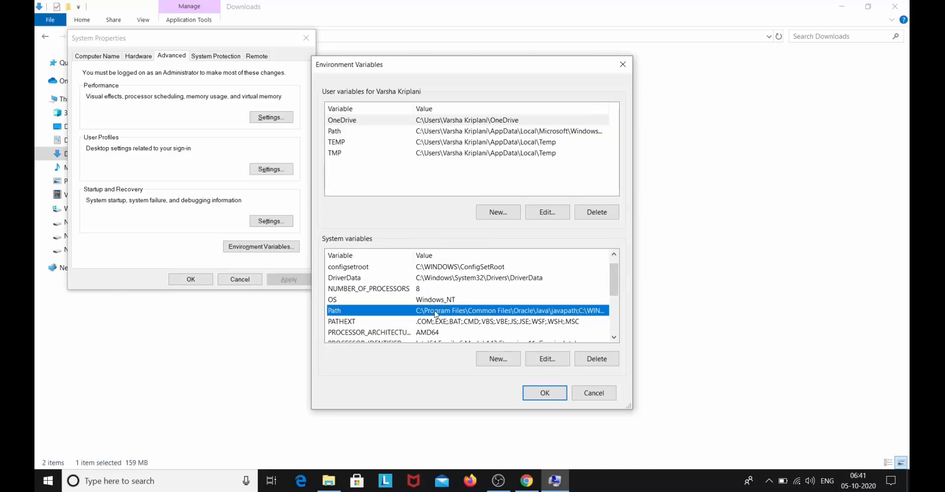
{"action": "left_click", "coordinate": [543, 359]}
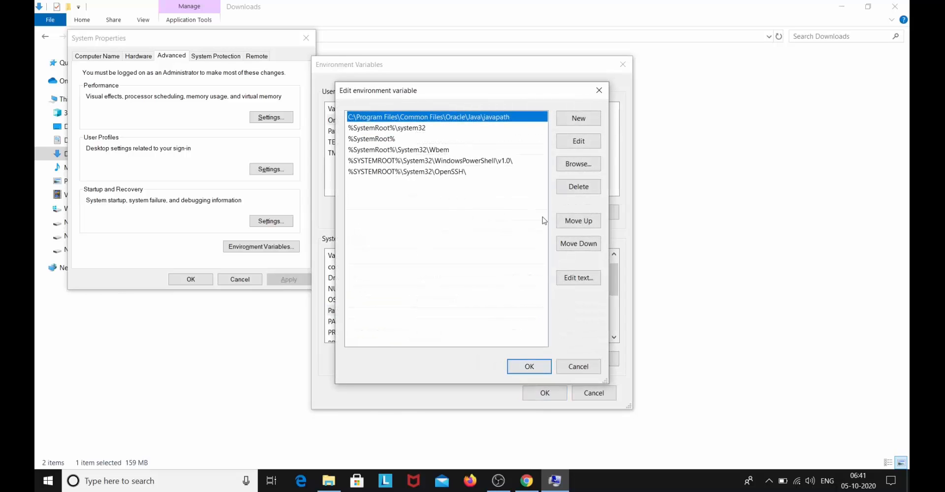
{"action": "left_click", "coordinate": [580, 121]}
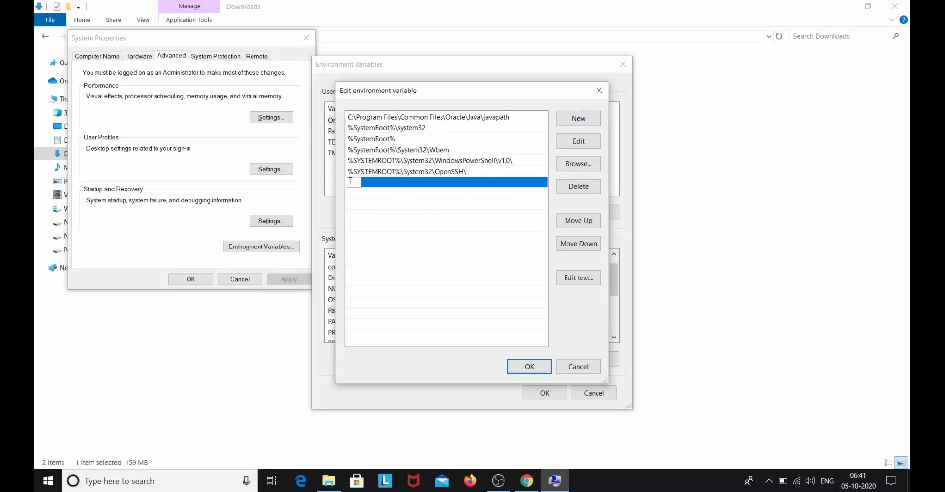
Step: Browse to C:\Program Files\Java\jdk-15\bin in File Explorer and copy the folder's full path
{"action": "left_click", "coordinate": [336, 488]}
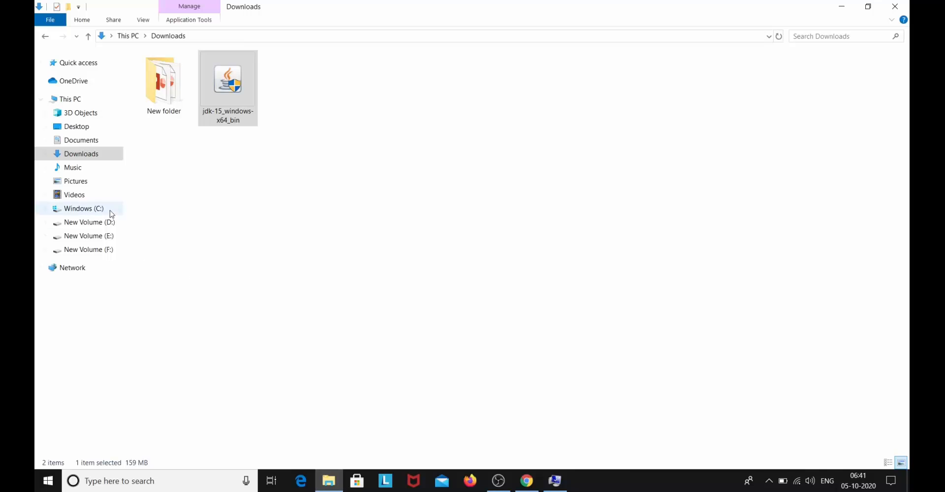
{"action": "left_click", "coordinate": [91, 210]}
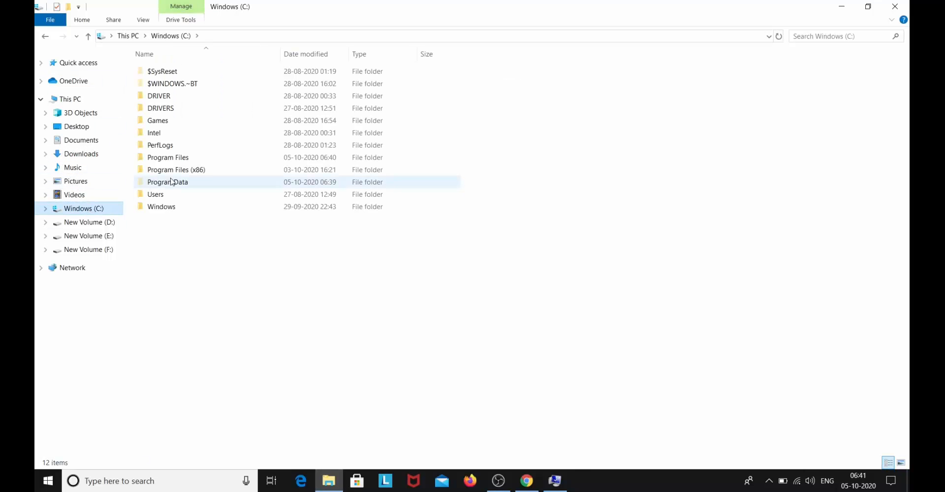
{"action": "double_click", "coordinate": [181, 158]}
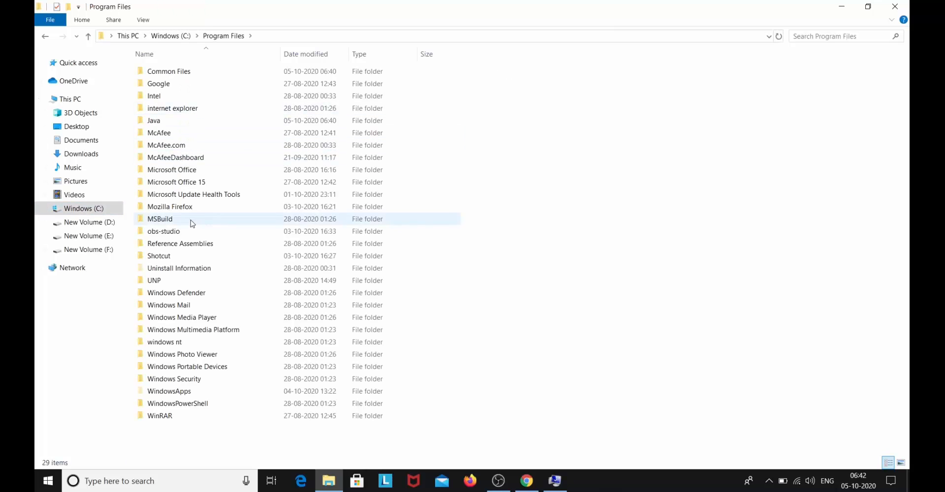
{"action": "double_click", "coordinate": [182, 122]}
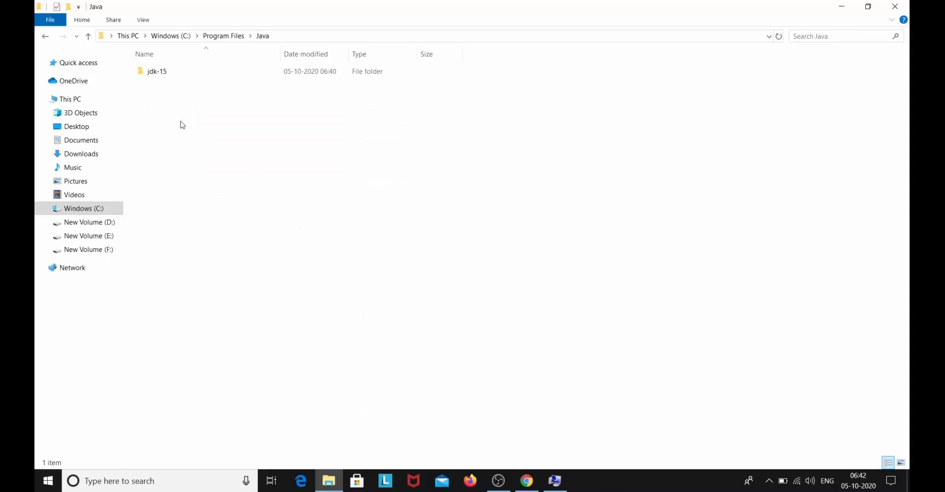
{"action": "double_click", "coordinate": [182, 74]}
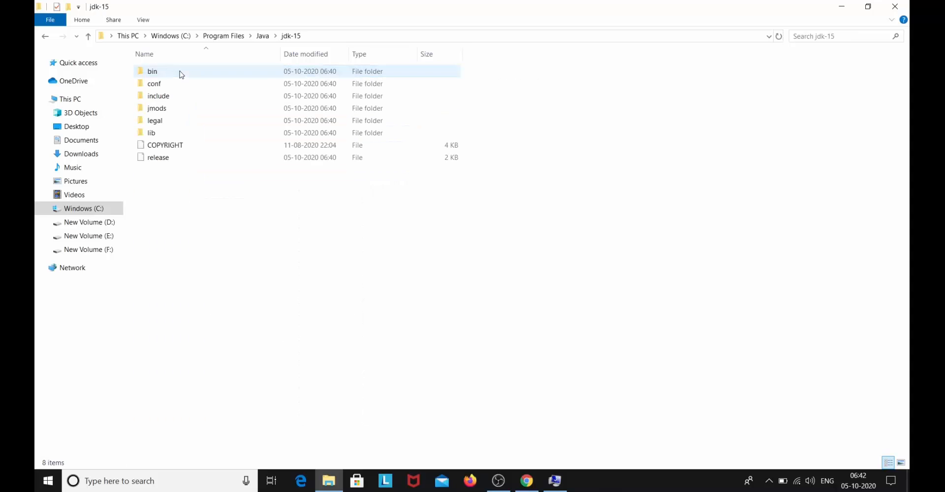
{"action": "double_click", "coordinate": [182, 74]}
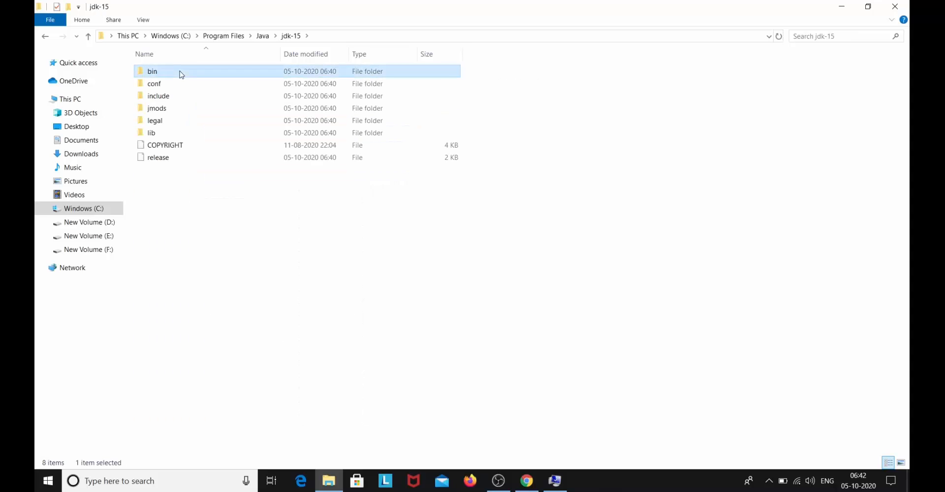
{"action": "left_click", "coordinate": [380, 36]}
{"action": "key", "text": "ctrl+c"}
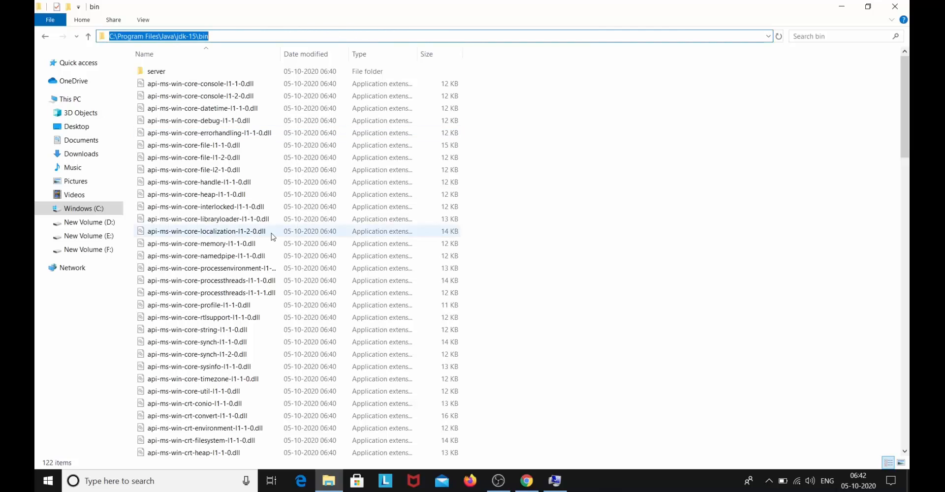
Step: Add C:\Program Files\Java\jdk-15\bin to the Path system variable, confirm all the settings dialogs and close the bin folder window
{"action": "left_click", "coordinate": [554, 481]}
{"action": "left_click", "coordinate": [578, 118]}
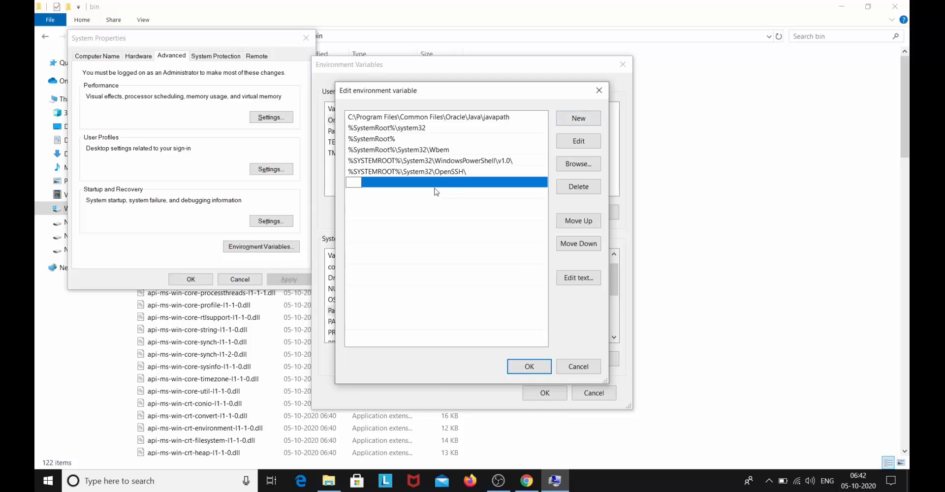
{"action": "key", "text": "ctrl+v"}
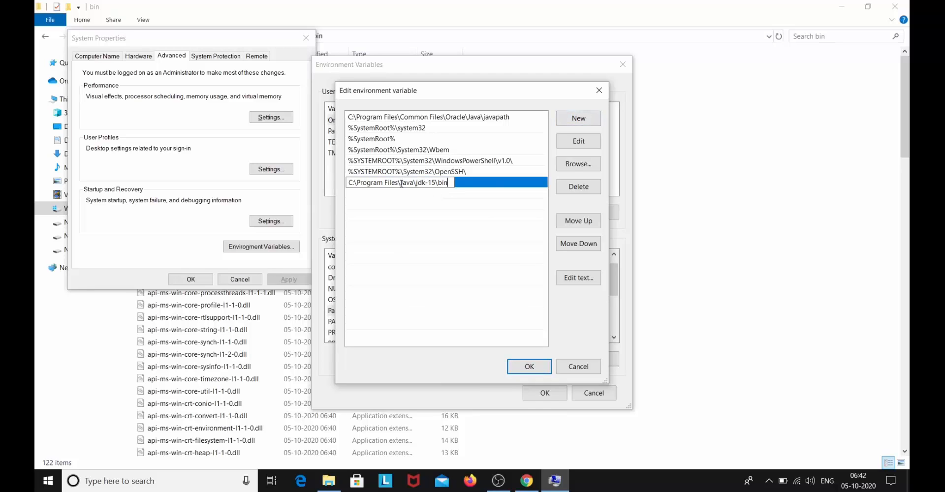
{"action": "left_click", "coordinate": [484, 184]}
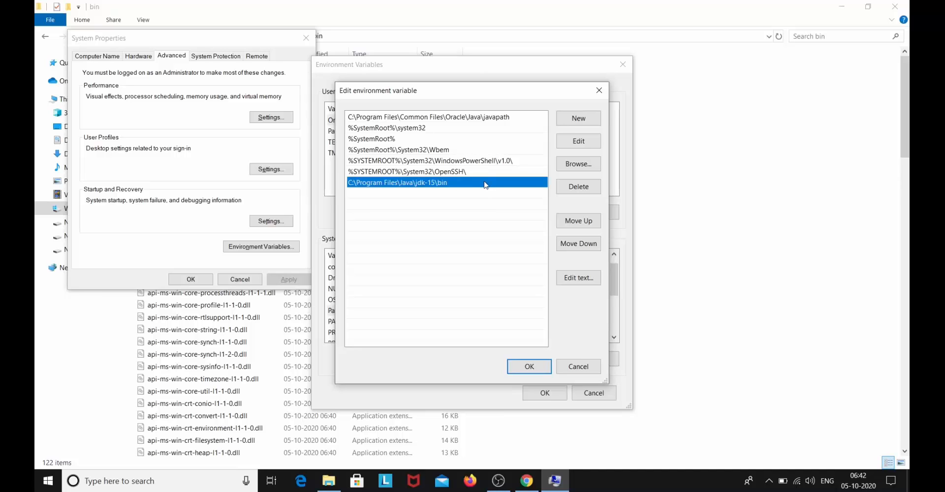
{"action": "left_click", "coordinate": [530, 368]}
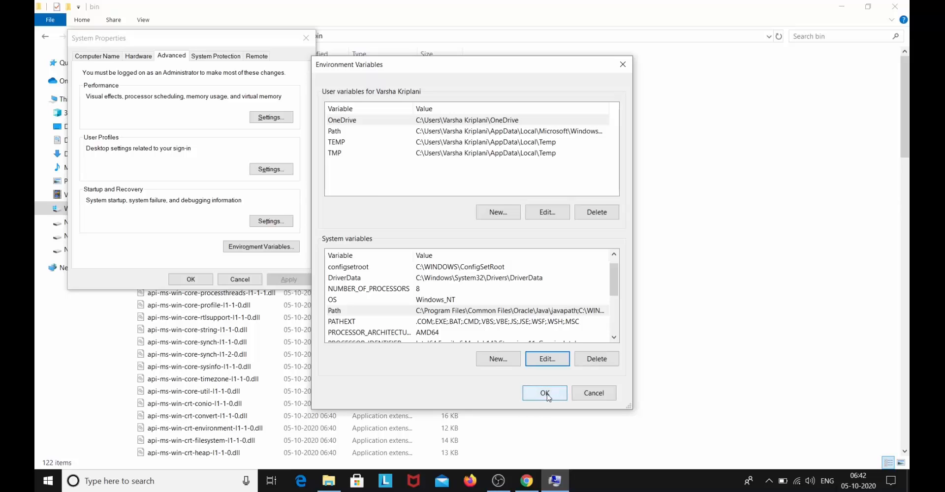
{"action": "left_click", "coordinate": [544, 393]}
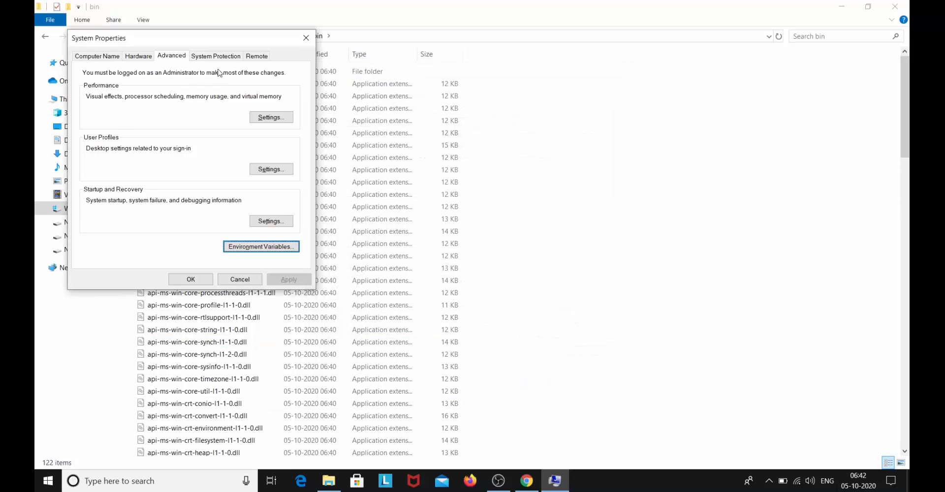
{"action": "left_click", "coordinate": [180, 282]}
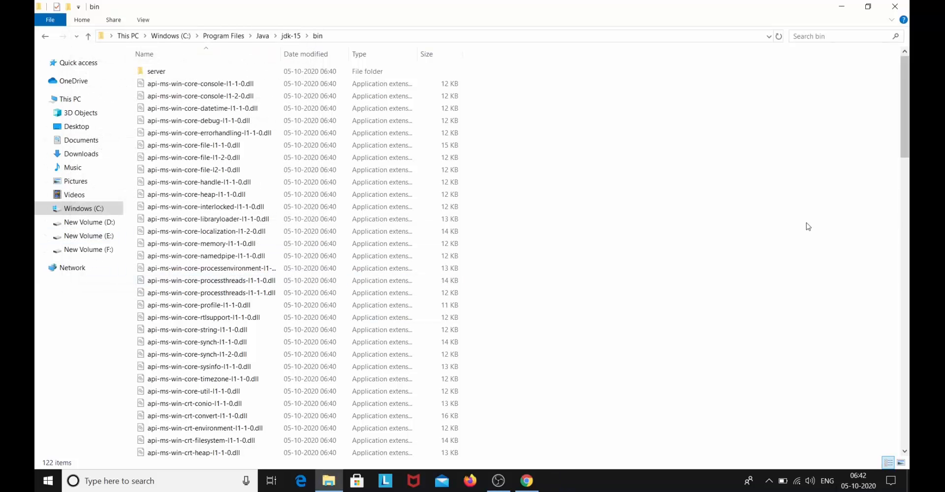
{"action": "left_click", "coordinate": [902, 7]}
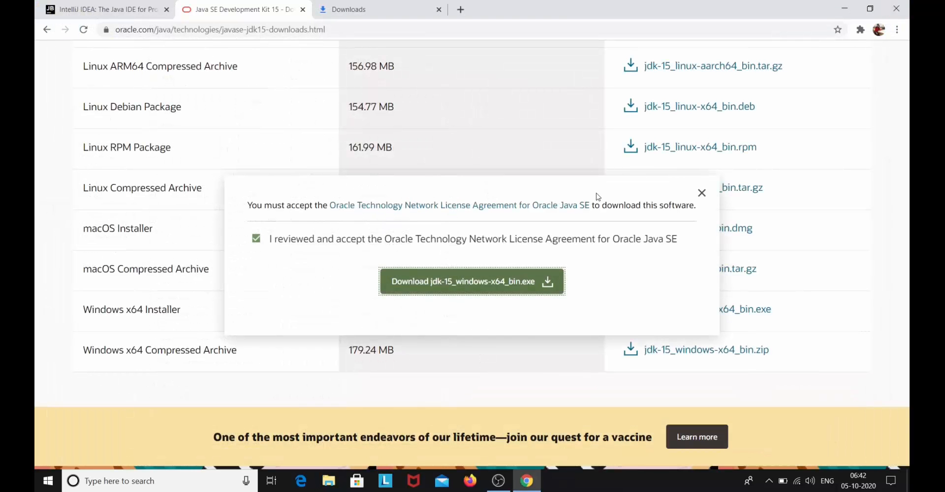
Step: Return to the JetBrains IntelliJ IDEA page in the browser and open its download page
{"action": "left_click", "coordinate": [69, 7]}
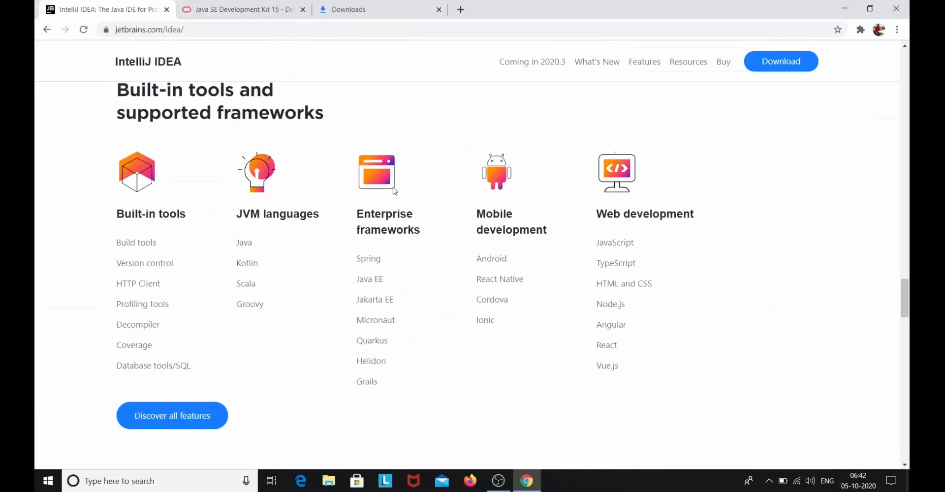
{"action": "scroll", "coordinate": [285, 335], "scroll_direction": "up", "scroll_amount": 1}
{"action": "scroll", "coordinate": [285, 332], "scroll_direction": "up", "scroll_amount": 20}
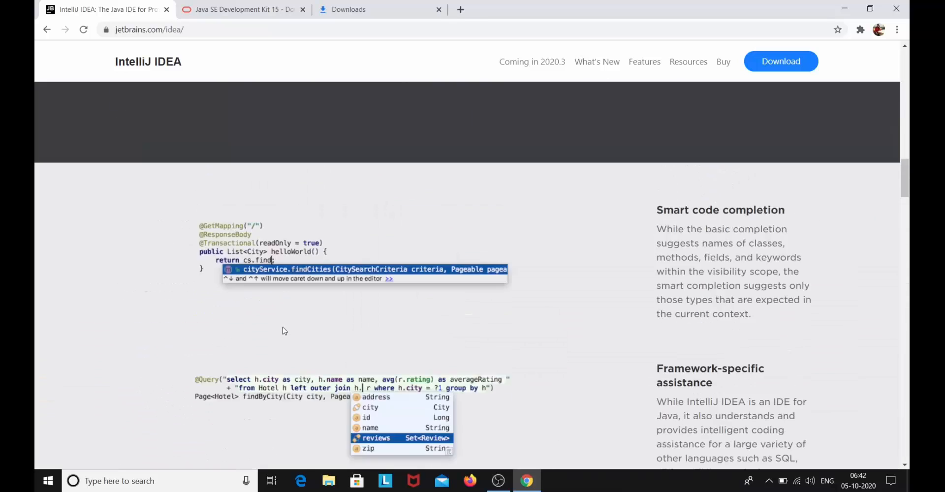
{"action": "scroll", "coordinate": [283, 330], "scroll_direction": "up", "scroll_amount": 5}
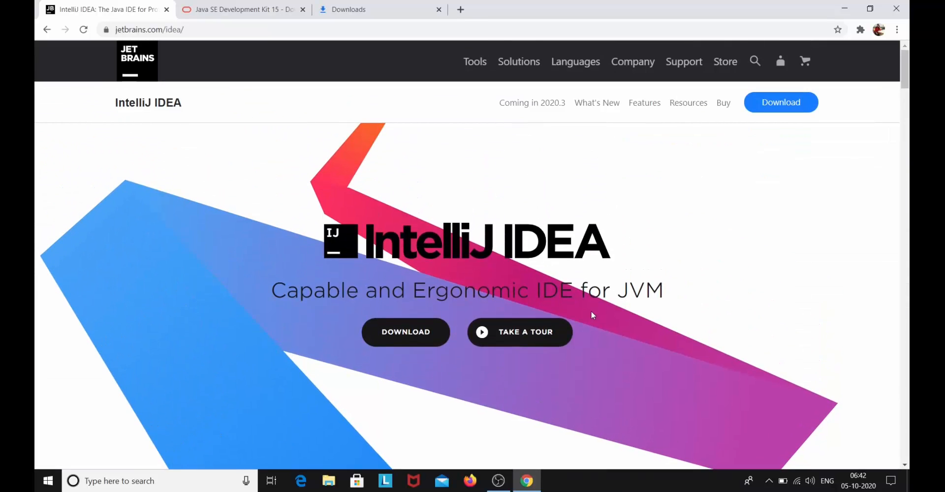
{"action": "left_click", "coordinate": [425, 333]}
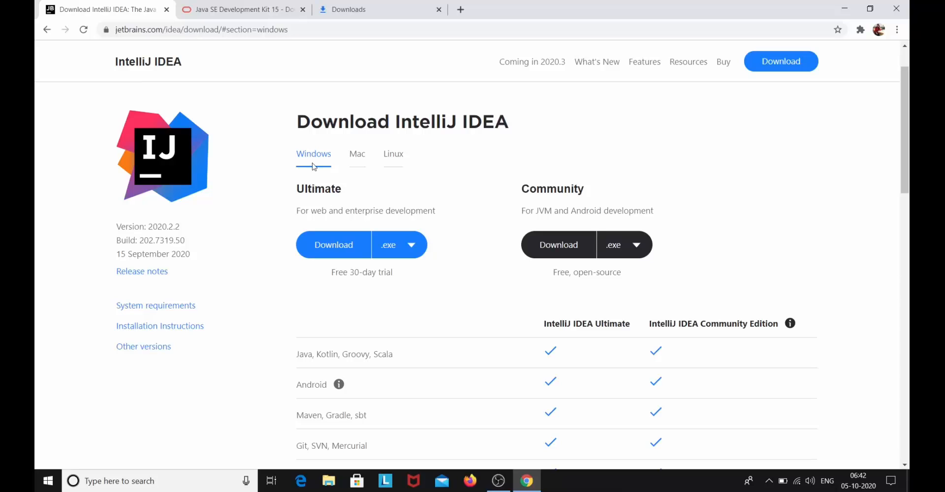
Step: Review the Mac and Linux download options and download the Community edition .exe for Windows
{"action": "left_click", "coordinate": [357, 157]}
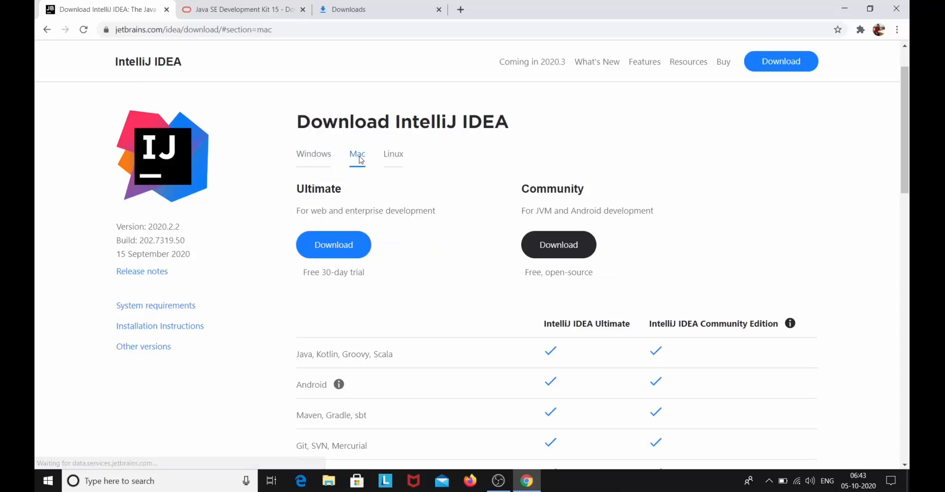
{"action": "left_click", "coordinate": [398, 161]}
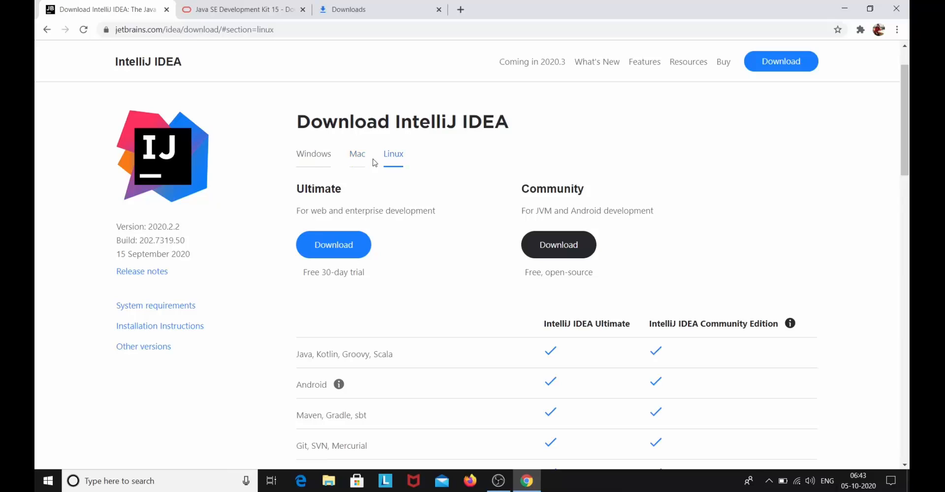
{"action": "left_click", "coordinate": [316, 163]}
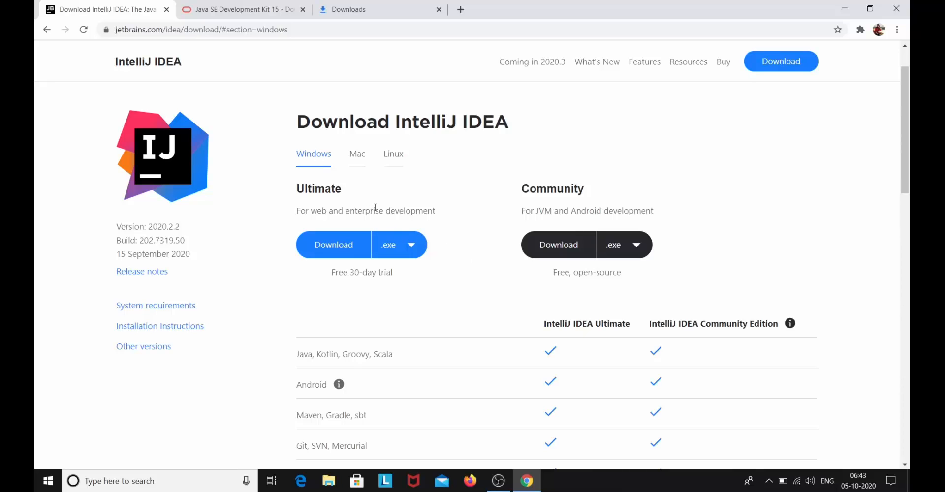
{"action": "scroll", "coordinate": [544, 205], "scroll_direction": "down", "scroll_amount": 1}
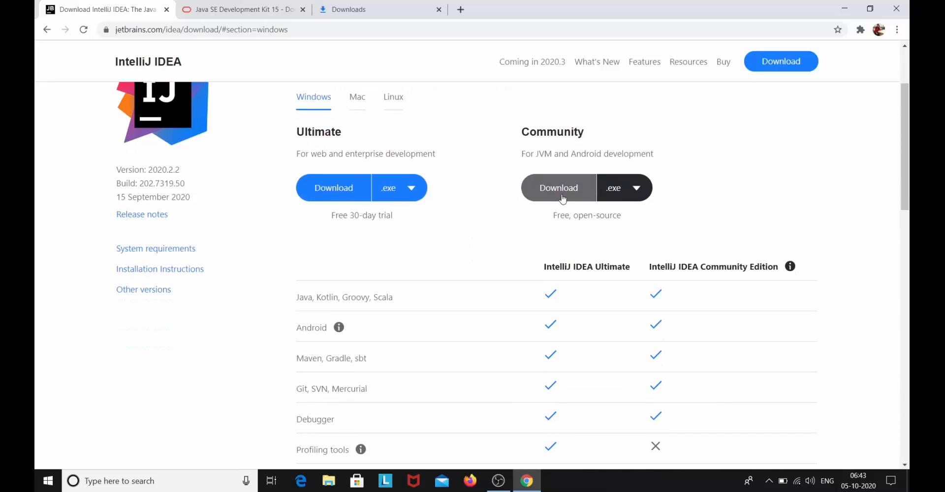
{"action": "left_click", "coordinate": [558, 199]}
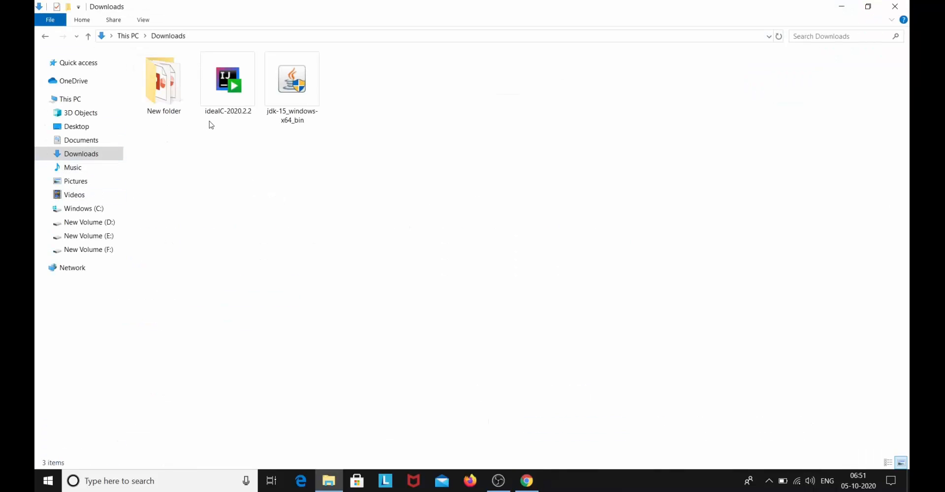
Step: Install IntelliJ IDEA Community Edition from ideaIC-2020.2.2 in the default folder, with a 64-bit desktop launcher and "Open Folder as Project", choosing to reboot manually
{"action": "double_click", "coordinate": [221, 96]}
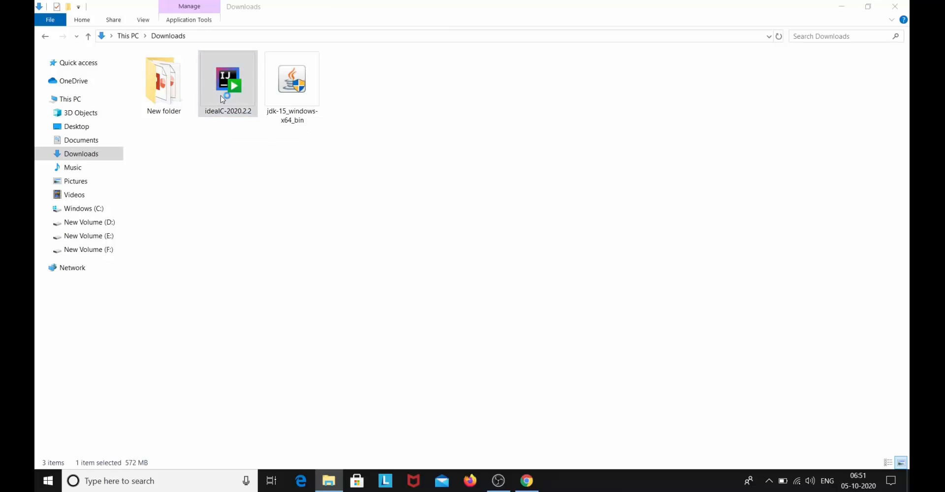
{"action": "left_click", "coordinate": [527, 331]}
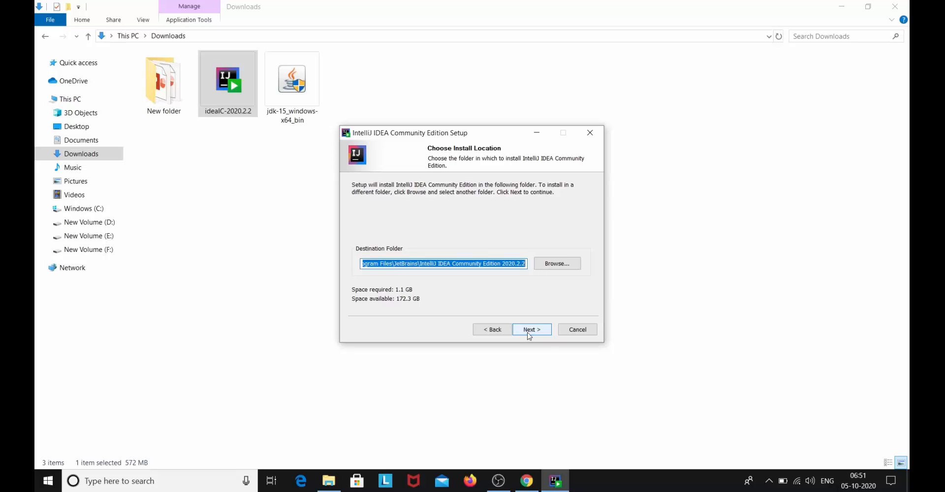
{"action": "left_click", "coordinate": [530, 335]}
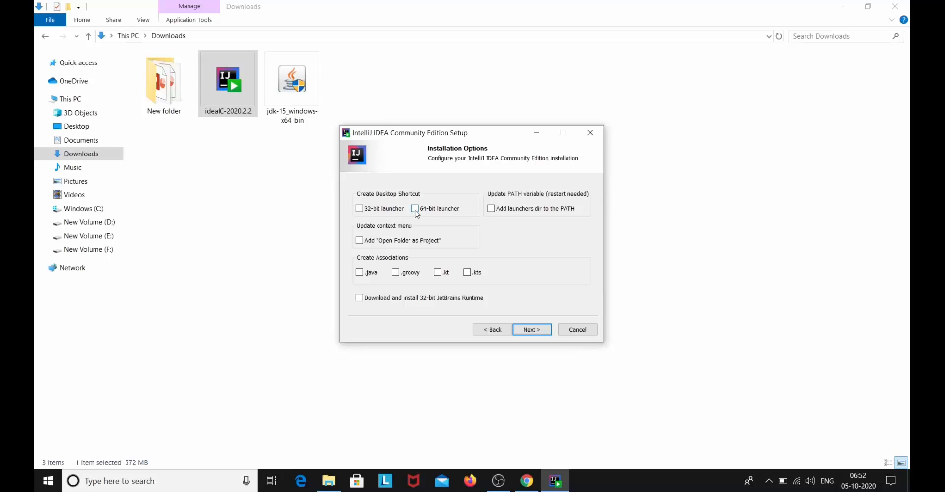
{"action": "left_click", "coordinate": [361, 242]}
{"action": "left_click", "coordinate": [536, 330]}
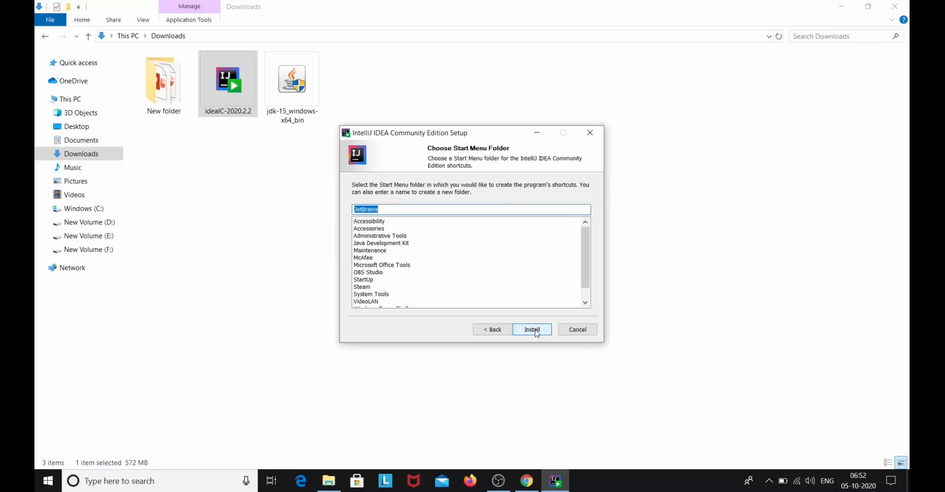
{"action": "left_click", "coordinate": [538, 333]}
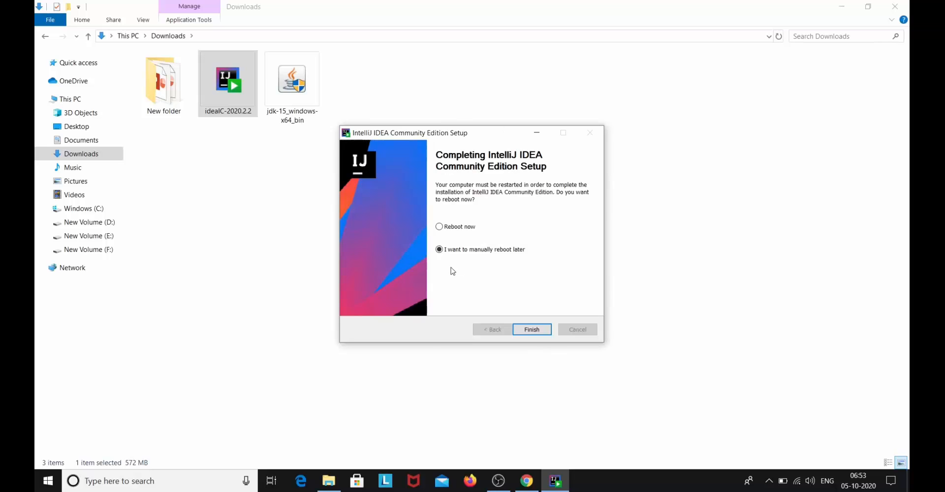
{"action": "left_click", "coordinate": [527, 334]}
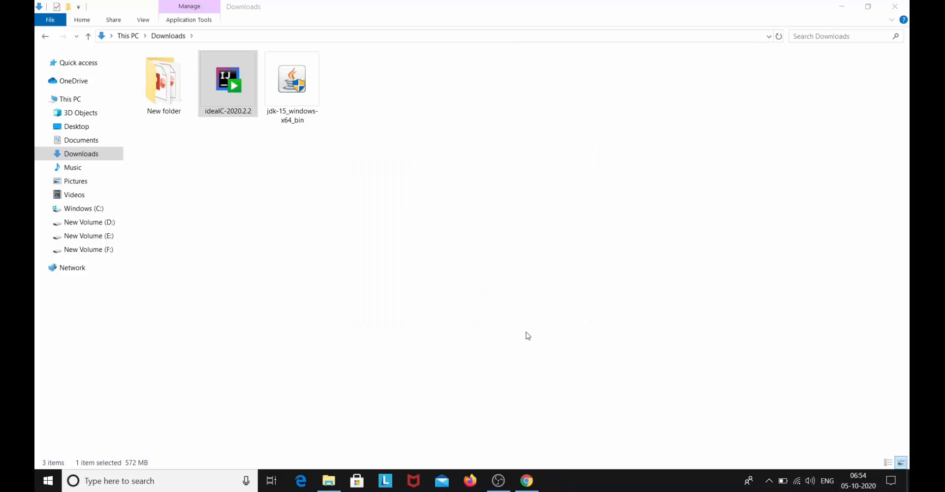
Step: Show the desktop and launch IntelliJ IDEA Community Edition from its shortcut
{"action": "key", "text": "super+d"}
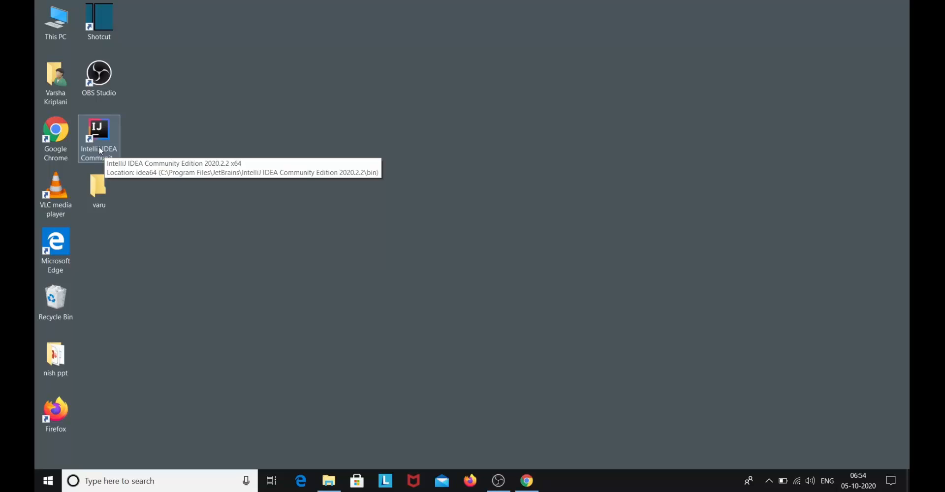
{"action": "double_click", "coordinate": [109, 148]}
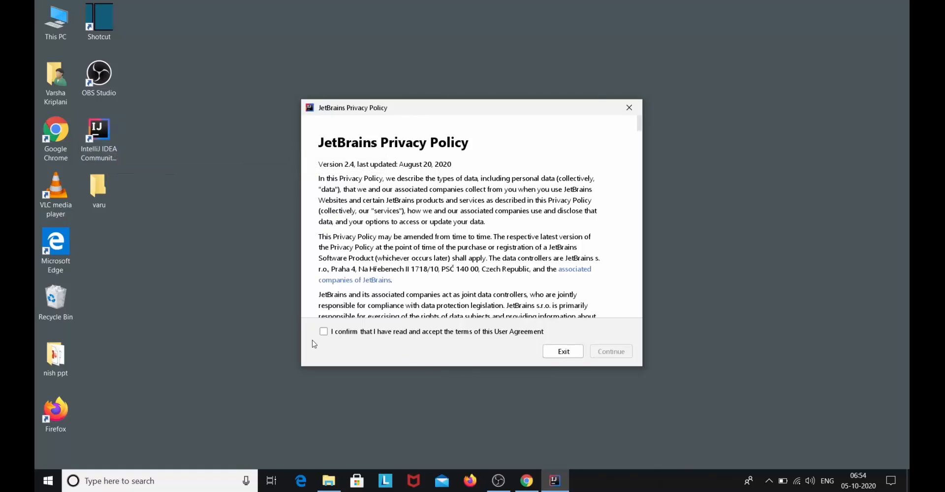
Step: Accept the JetBrains Privacy Policy and decline to send anonymous usage statistics
{"action": "left_click", "coordinate": [325, 332]}
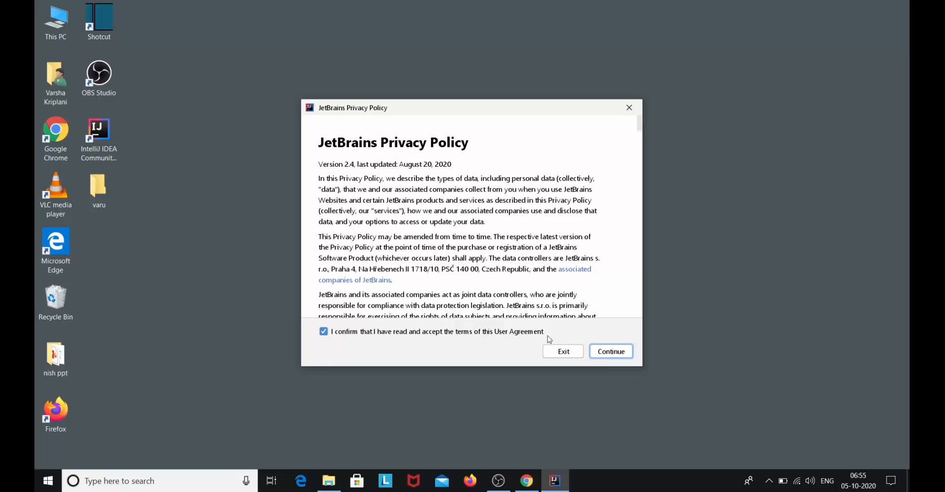
{"action": "left_click", "coordinate": [612, 352]}
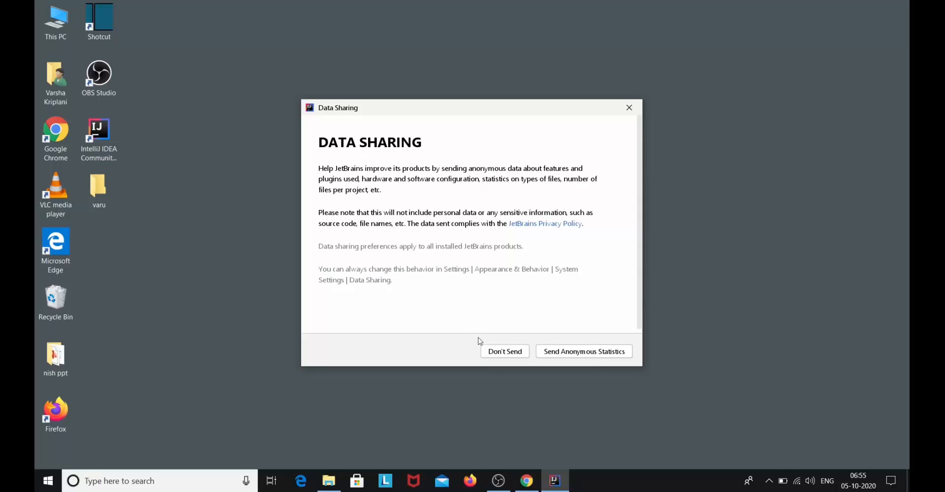
{"action": "left_click", "coordinate": [517, 352]}
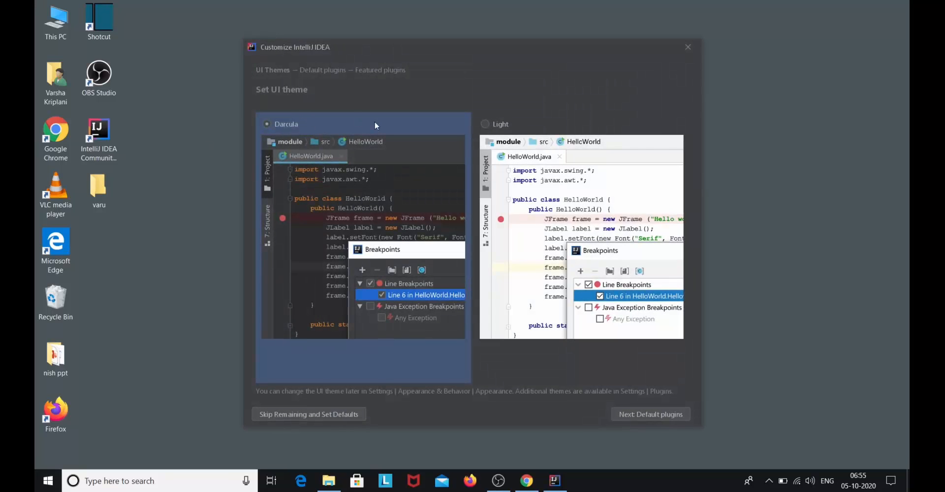
Step: Choose the Light UI theme, keep the default plugins, and finish the initial setup without installing any featured plugins
{"action": "left_click", "coordinate": [511, 185]}
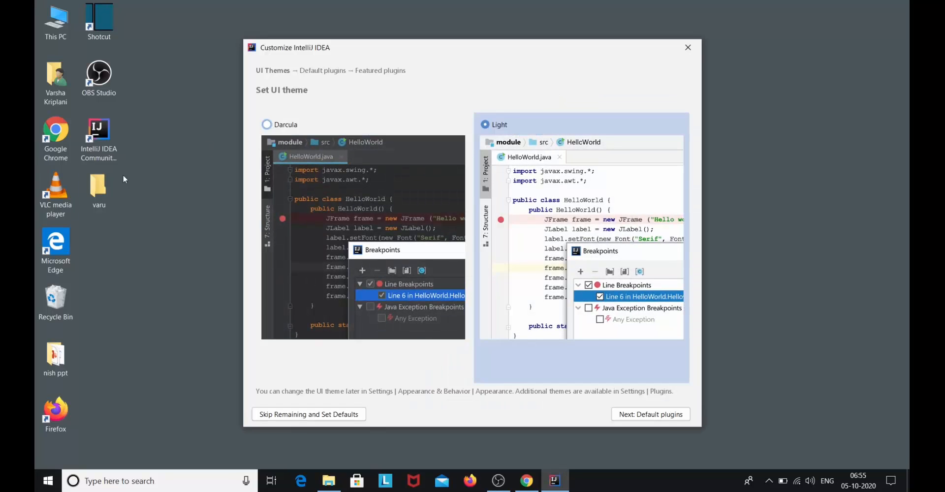
{"action": "left_click", "coordinate": [650, 417]}
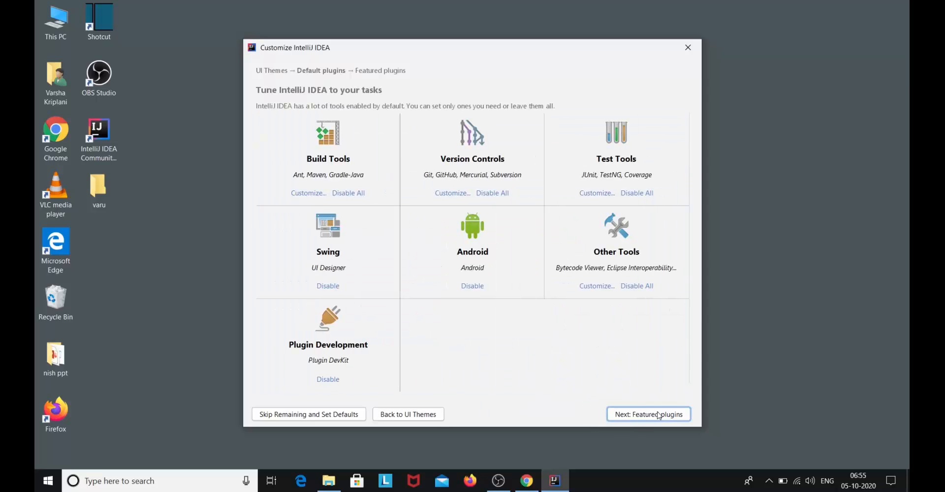
{"action": "left_click", "coordinate": [662, 418]}
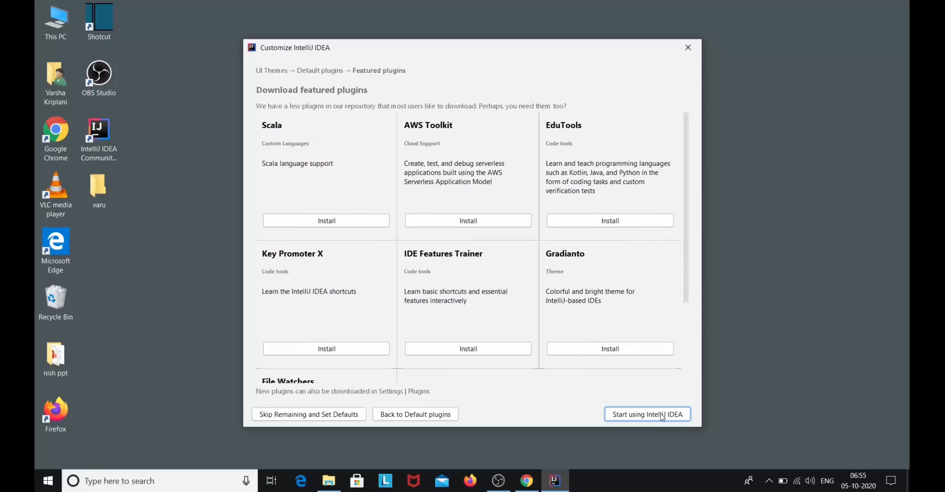
{"action": "scroll", "coordinate": [670, 391], "scroll_direction": "down", "scroll_amount": 3}
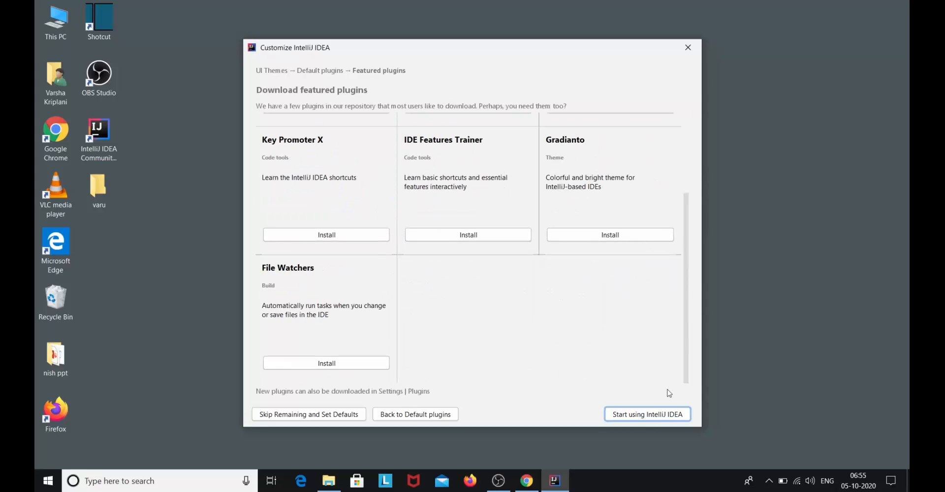
{"action": "left_click", "coordinate": [662, 415]}
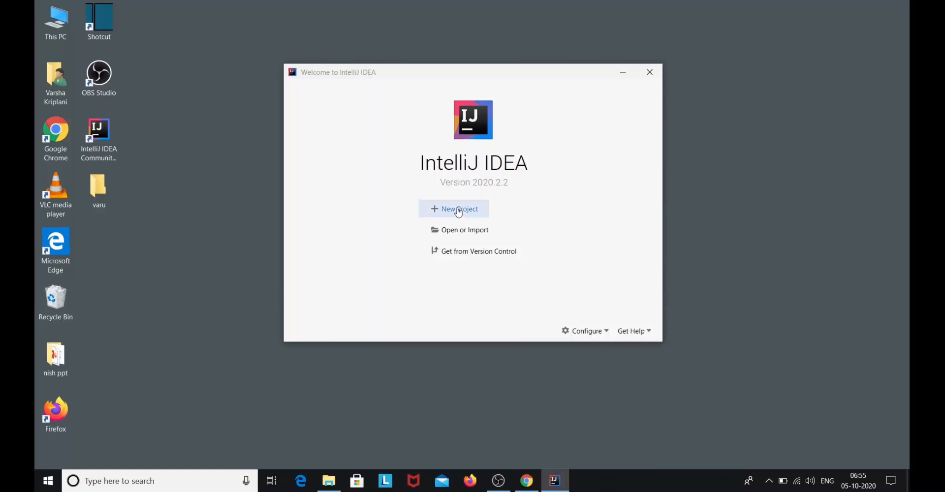
Step: Start a new Java project with project SDK 15 and no additional libraries or frameworks
{"action": "left_click", "coordinate": [458, 211]}
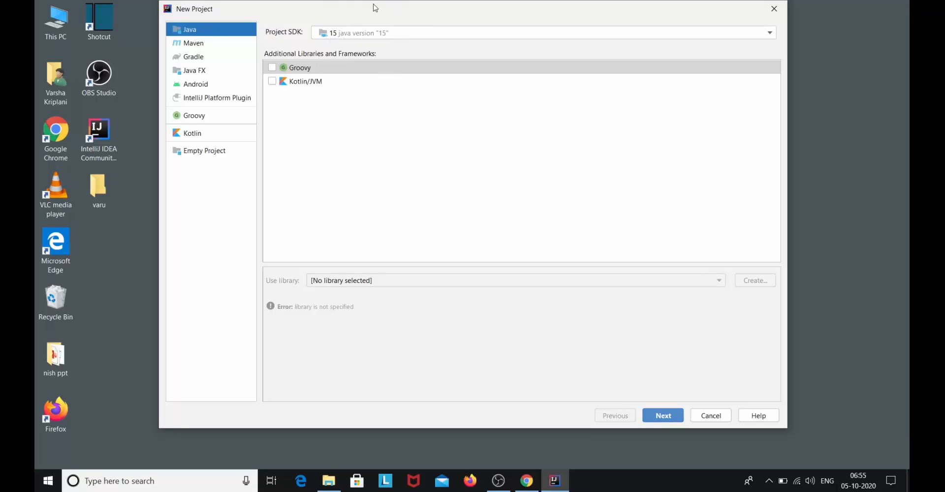
{"action": "left_click", "coordinate": [399, 33]}
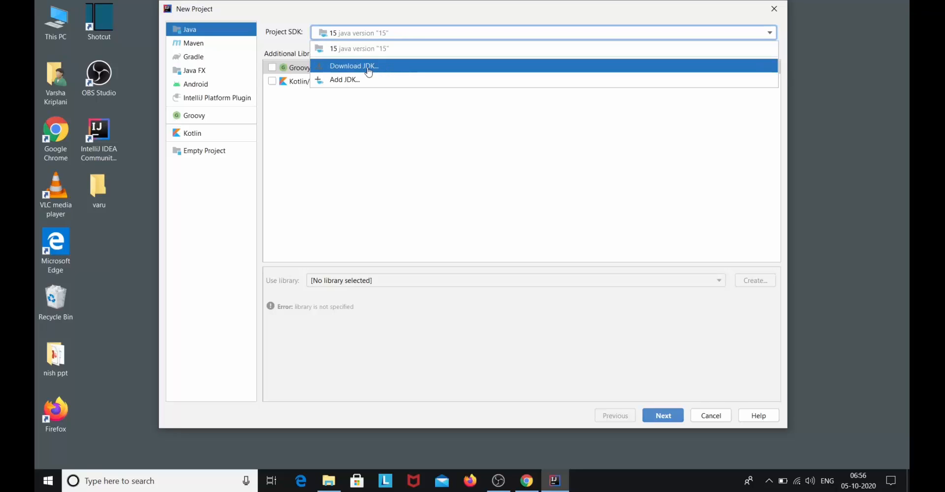
{"action": "left_click", "coordinate": [440, 33]}
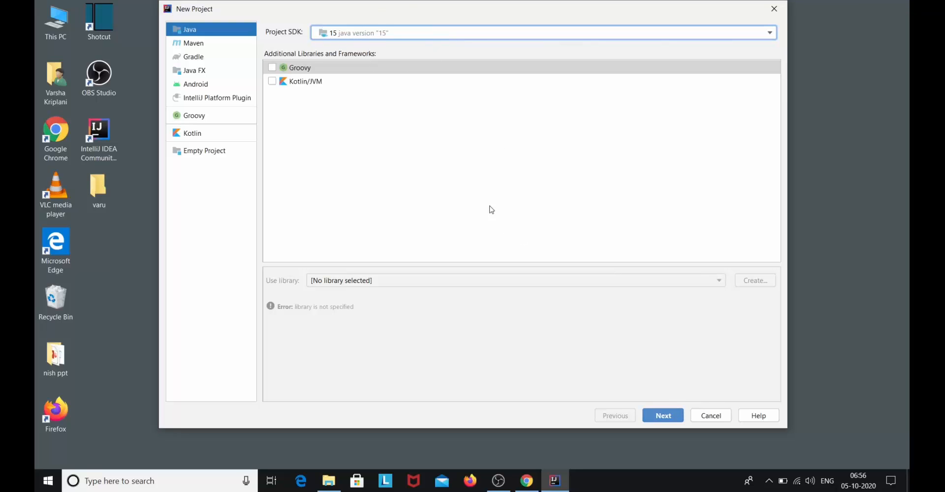
{"action": "left_click", "coordinate": [673, 420]}
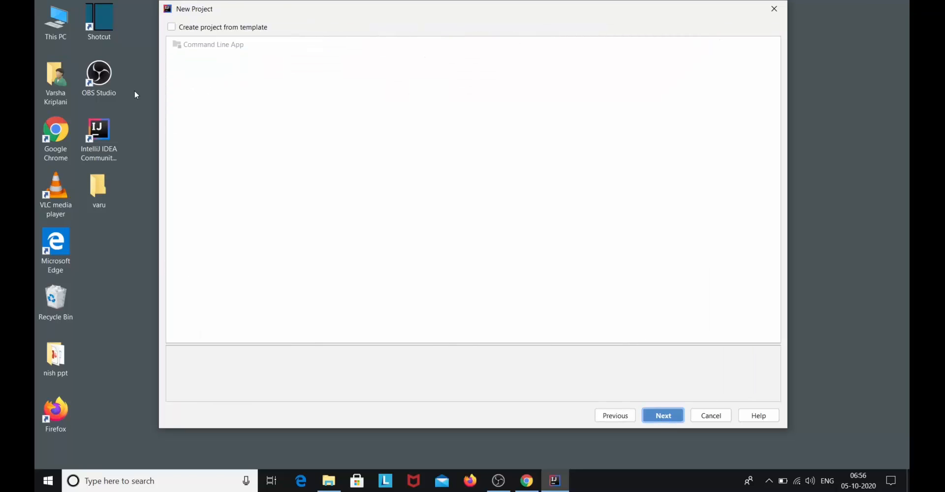
Step: Create the project from the Command Line App template with the name helloworld, keeping base package com.company
{"action": "left_click", "coordinate": [171, 27]}
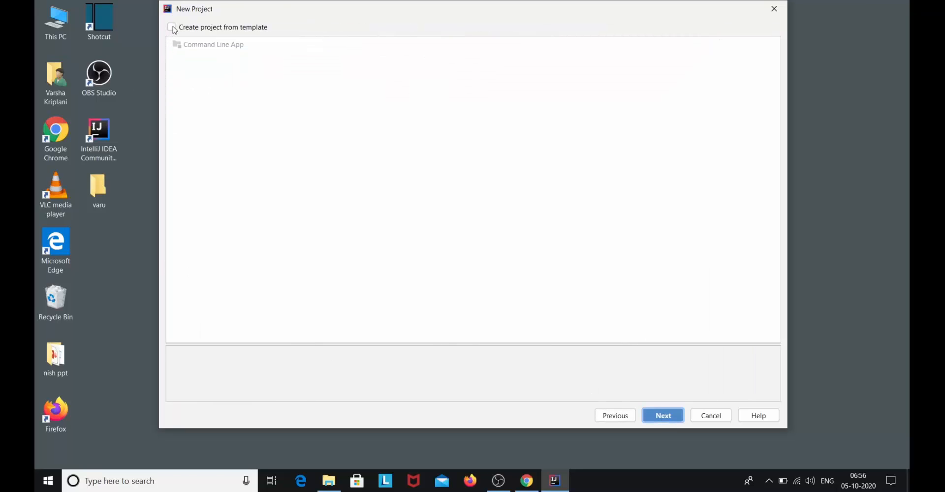
{"action": "left_click", "coordinate": [674, 419]}
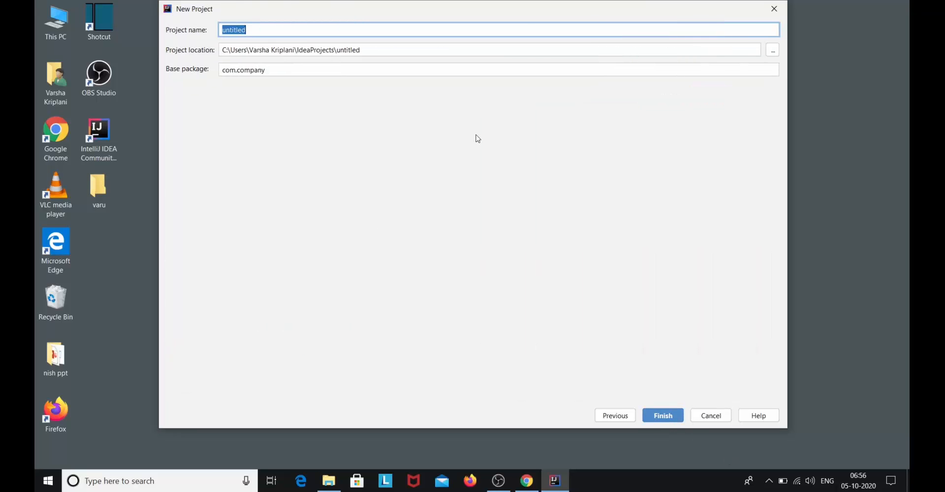
{"action": "key", "text": "BackSpace"}
{"action": "type", "text": "helloworld"}
{"action": "left_click", "coordinate": [675, 420]}
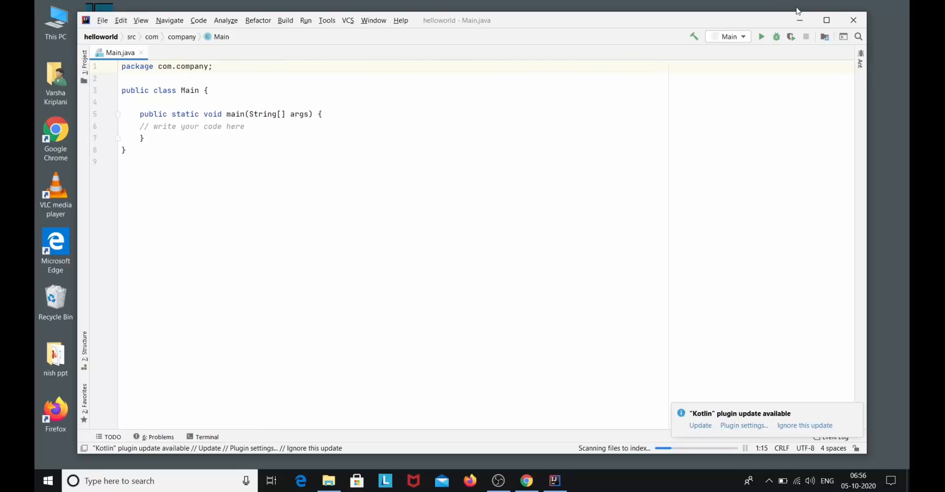
Step: Replace the comment in Main.java's main method with System.out.println("hello world"); and run the program
{"action": "left_click", "coordinate": [827, 20]}
{"action": "left_click", "coordinate": [212, 115]}
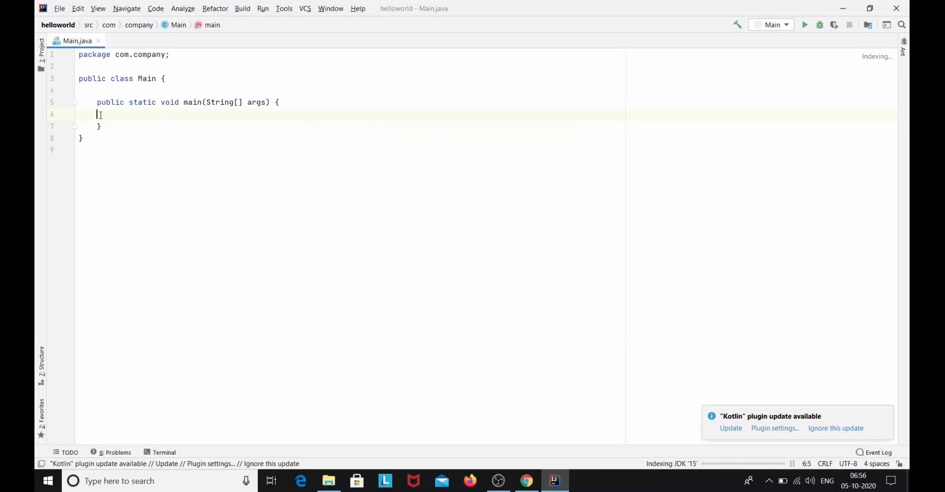
{"action": "type", "text": "sout"}
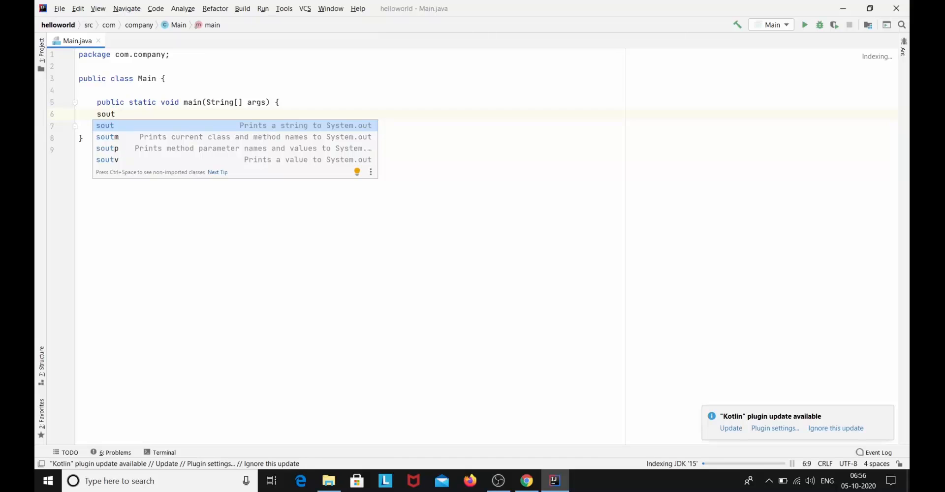
{"action": "key", "text": "Return"}
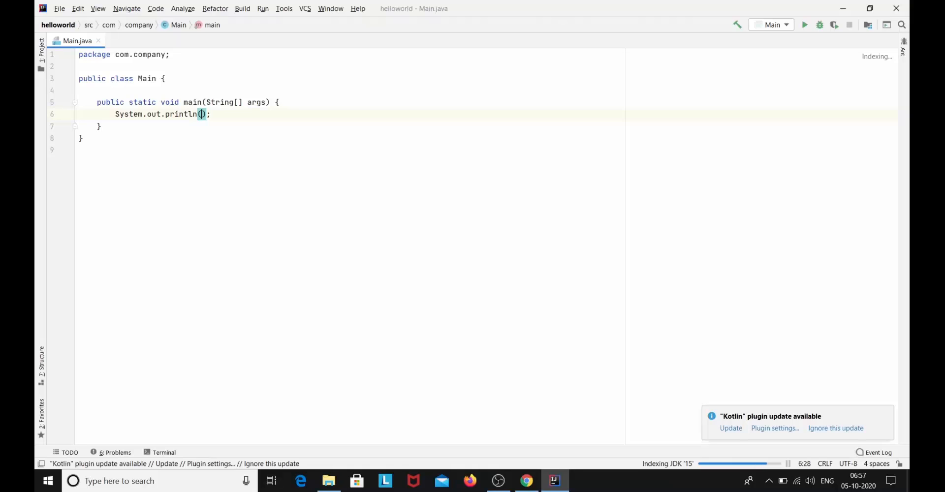
{"action": "type", "text": "\"hel"}
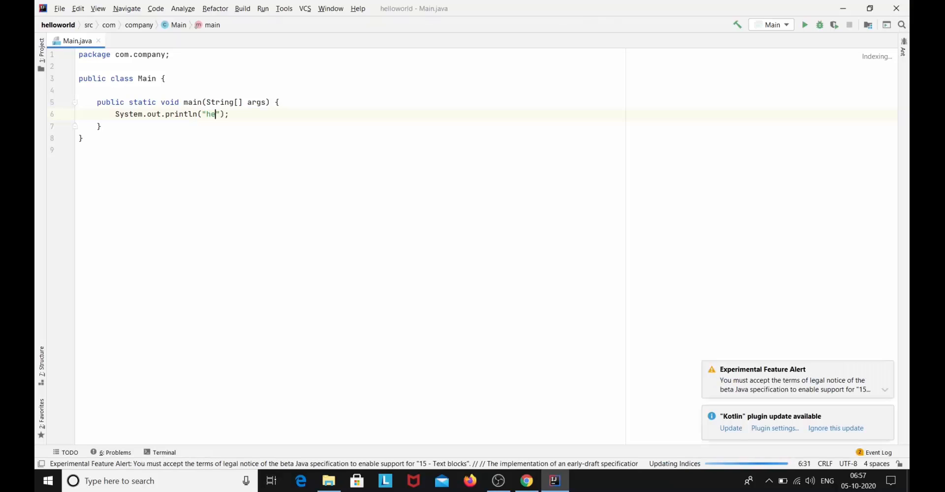
{"action": "type", "text": "lo world"}
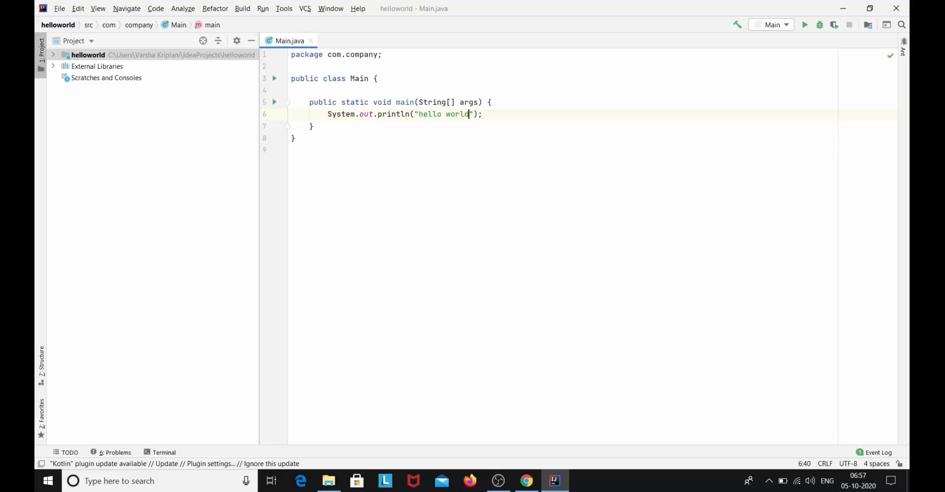
{"action": "key", "text": "End"}
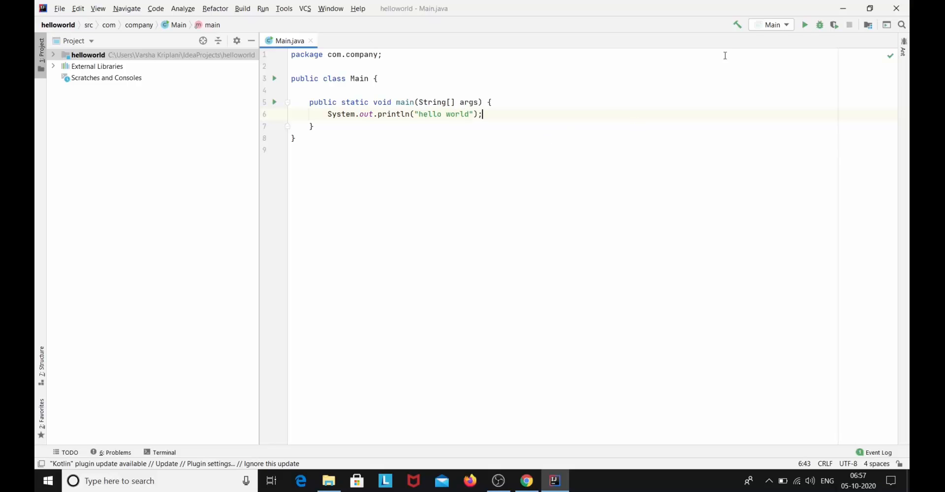
{"action": "left_click", "coordinate": [805, 24]}
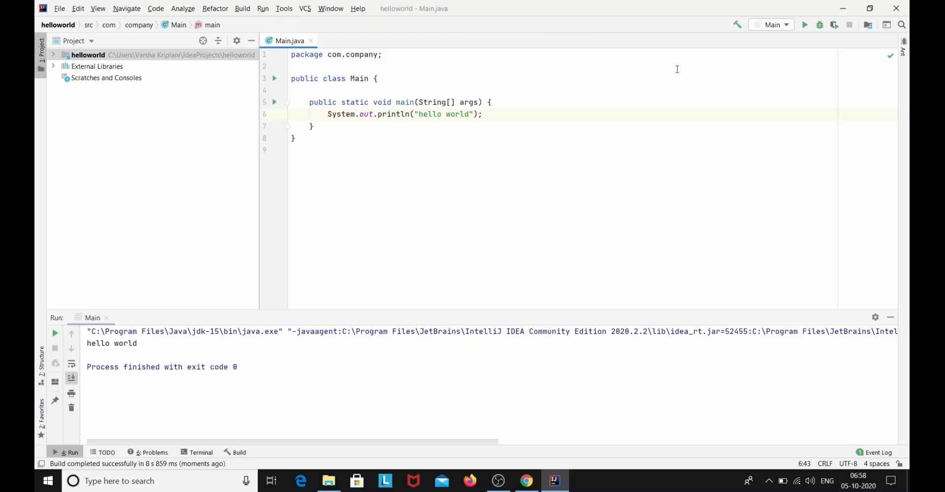
Step: Switch to Chrome, search for selenium hq in a new tab, and open the Downloads page of the SeleniumHQ site
{"action": "left_click", "coordinate": [845, 10]}
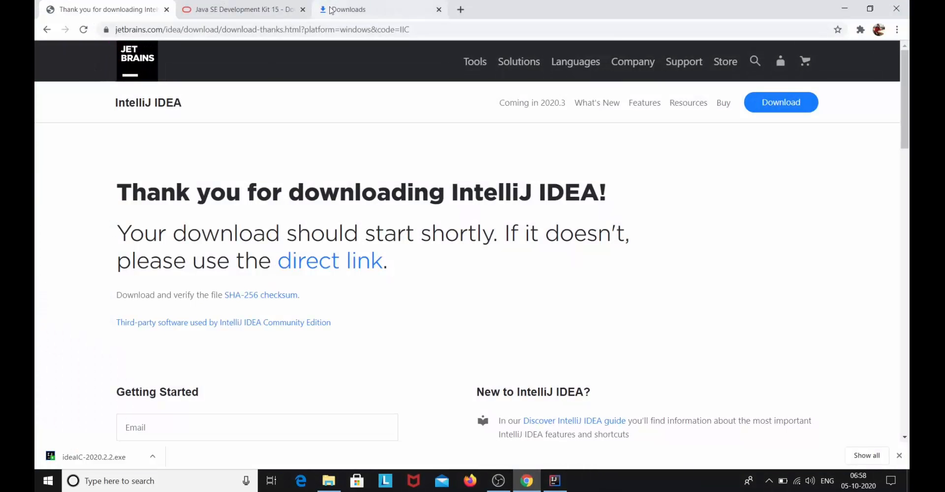
{"action": "left_click", "coordinate": [461, 9]}
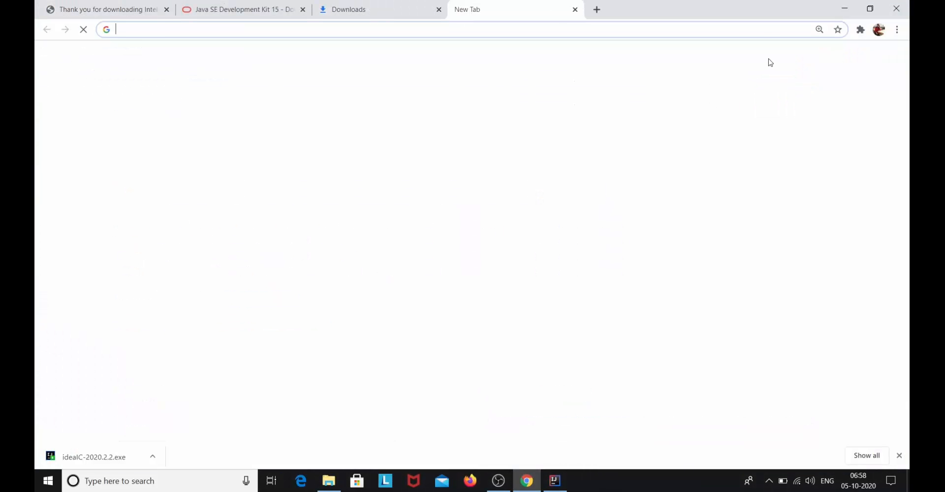
{"action": "type", "text": "s"}
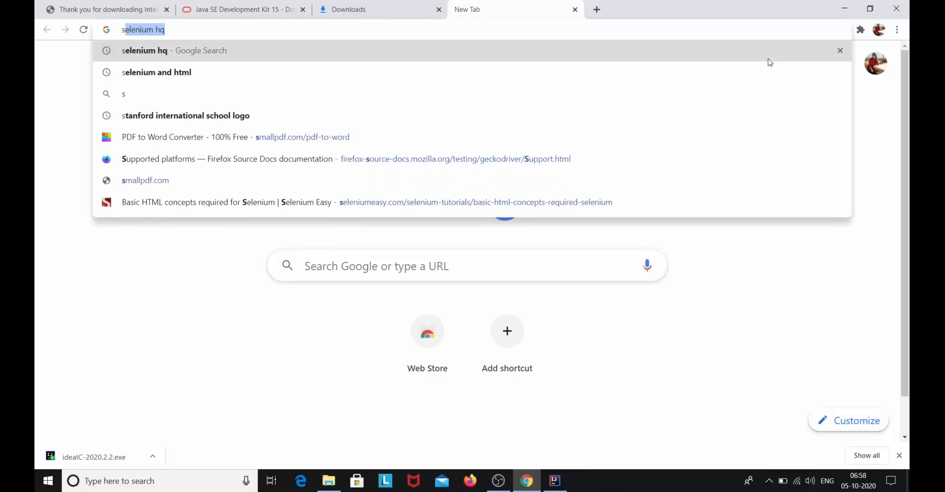
{"action": "type", "text": "e"}
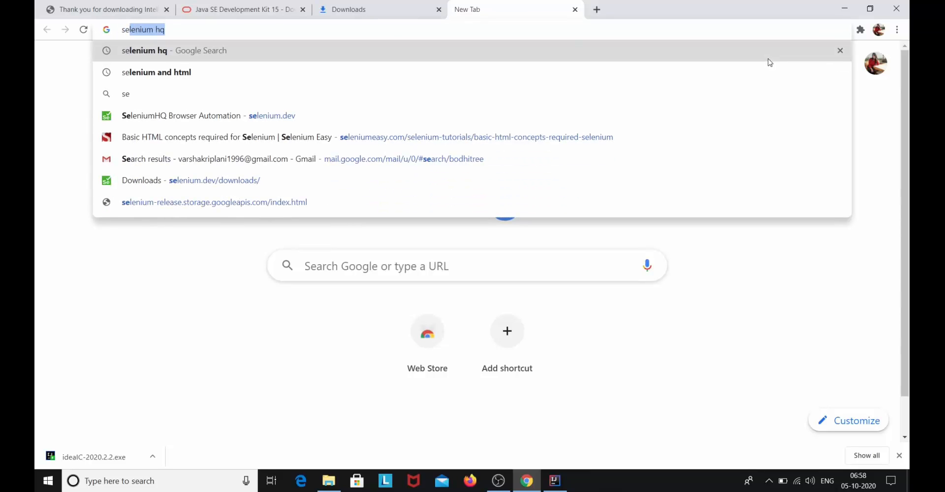
{"action": "key", "text": "Return"}
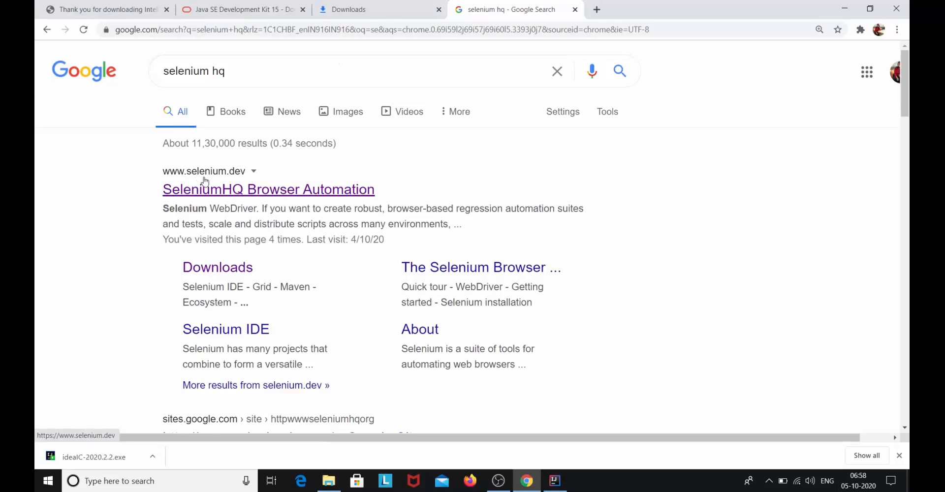
{"action": "left_click", "coordinate": [242, 194]}
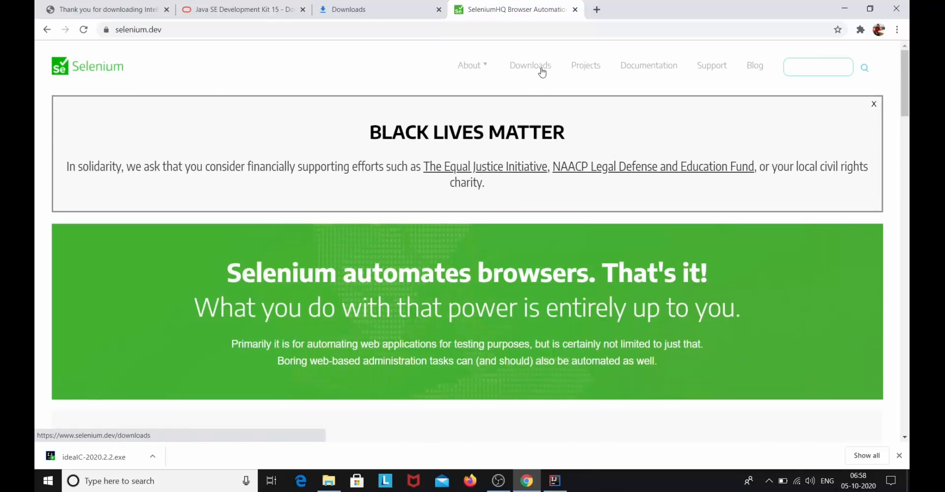
{"action": "left_click", "coordinate": [541, 71]}
Step: Locate the Selenium Client & WebDriver Language Bindings section and download the stable Java version 3.141.59
{"action": "scroll", "coordinate": [143, 251], "scroll_direction": "down", "scroll_amount": 7}
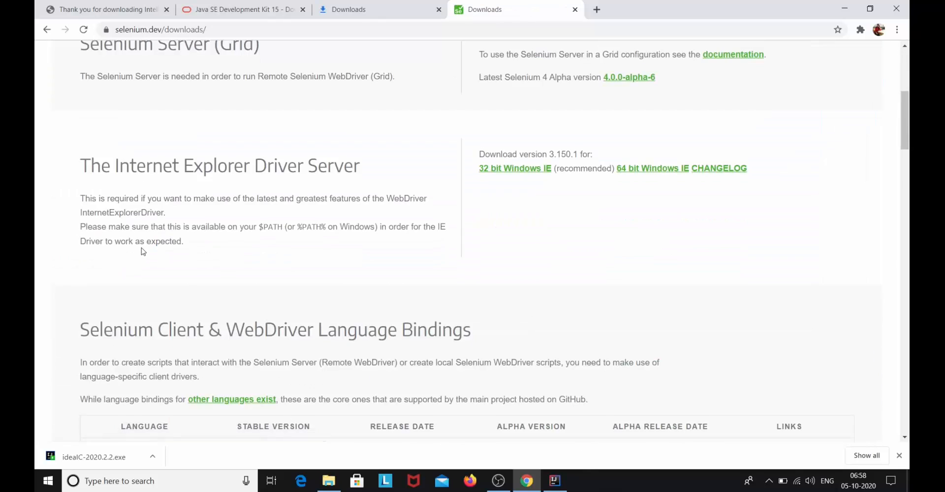
{"action": "scroll", "coordinate": [147, 250], "scroll_direction": "down", "scroll_amount": 5}
{"action": "scroll", "coordinate": [168, 245], "scroll_direction": "up", "scroll_amount": 1}
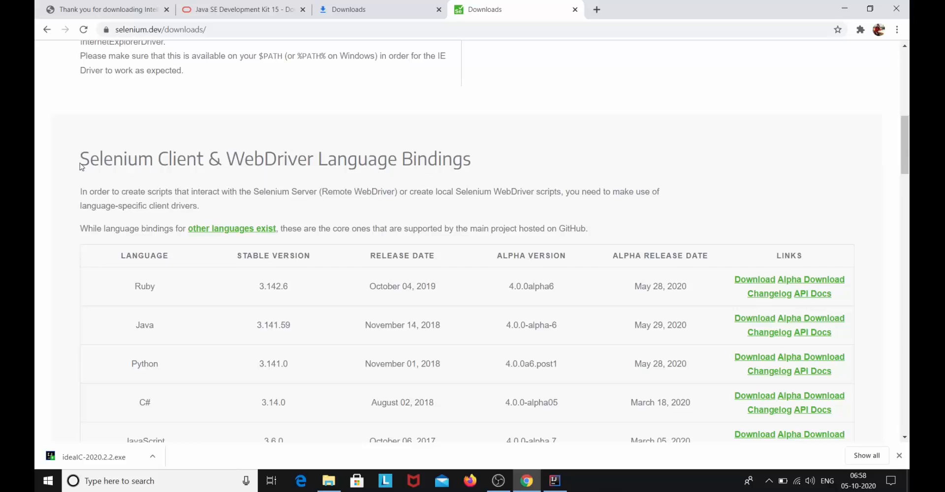
{"action": "left_click_drag", "start_coordinate": [79, 165], "coordinate": [468, 156]}
{"action": "scroll", "coordinate": [479, 170], "scroll_direction": "down", "scroll_amount": 1}
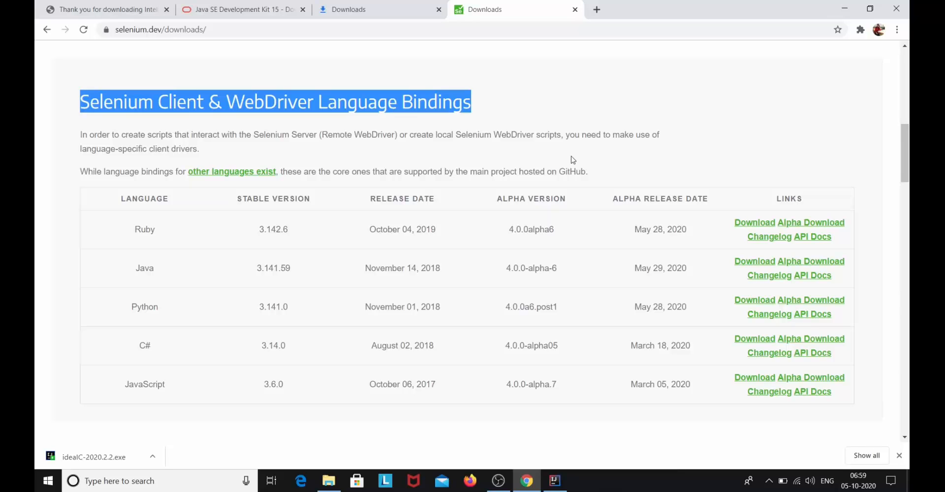
{"action": "left_click", "coordinate": [196, 230]}
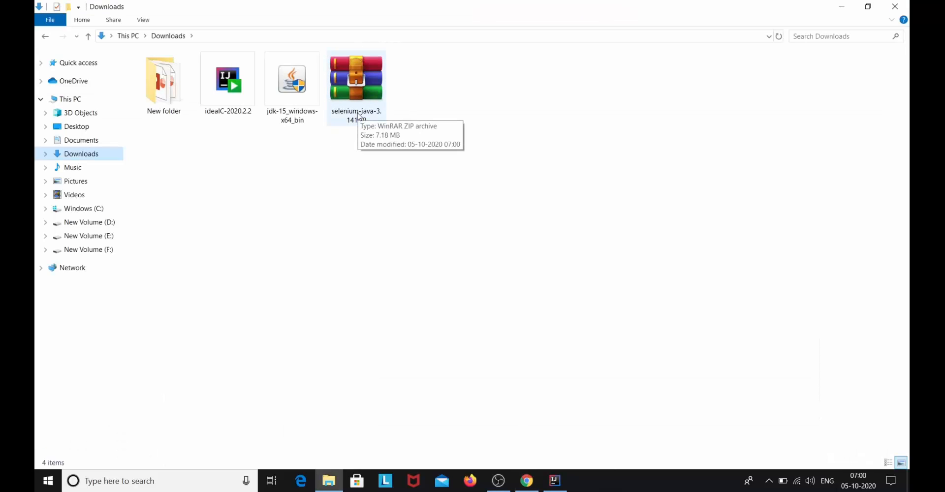
Step: Extract the selenium-java-3.141.59 archive from the Downloads folder to the default selenium-java-3.141.59 destination with the default extraction options
{"action": "right_click", "coordinate": [357, 81]}
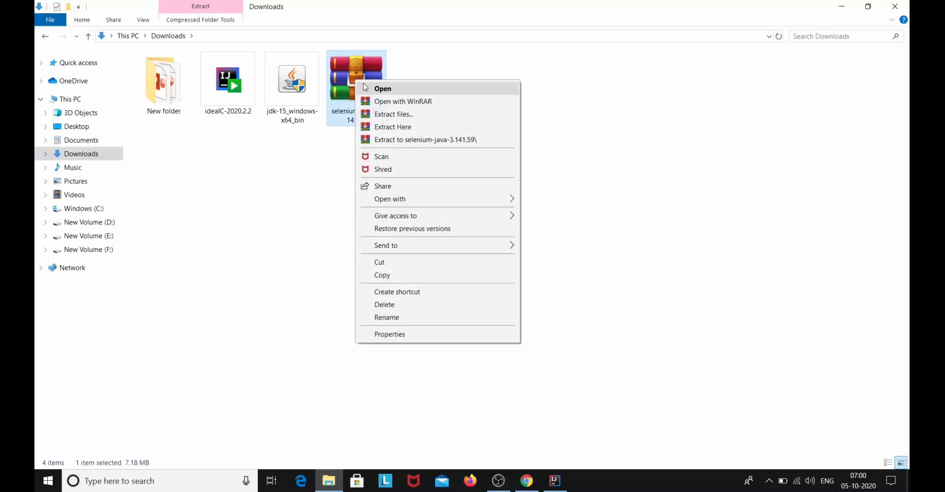
{"action": "left_click", "coordinate": [422, 117]}
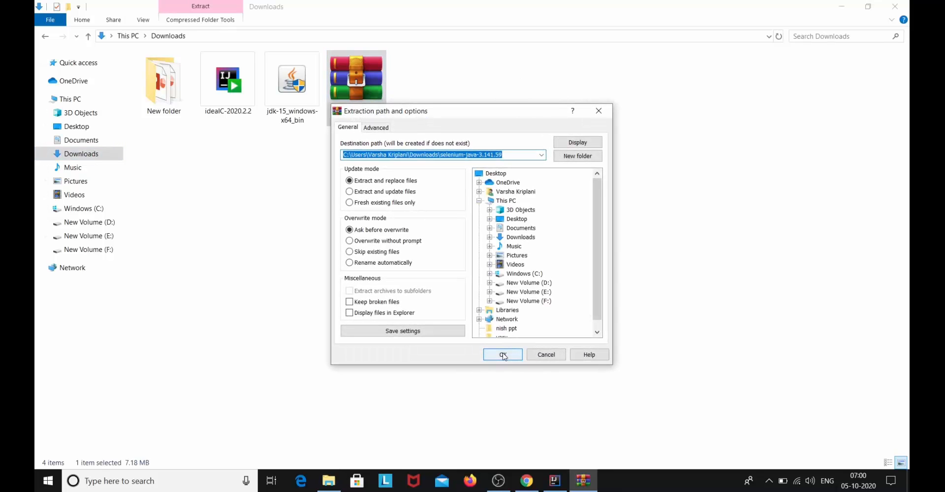
{"action": "left_click", "coordinate": [502, 355]}
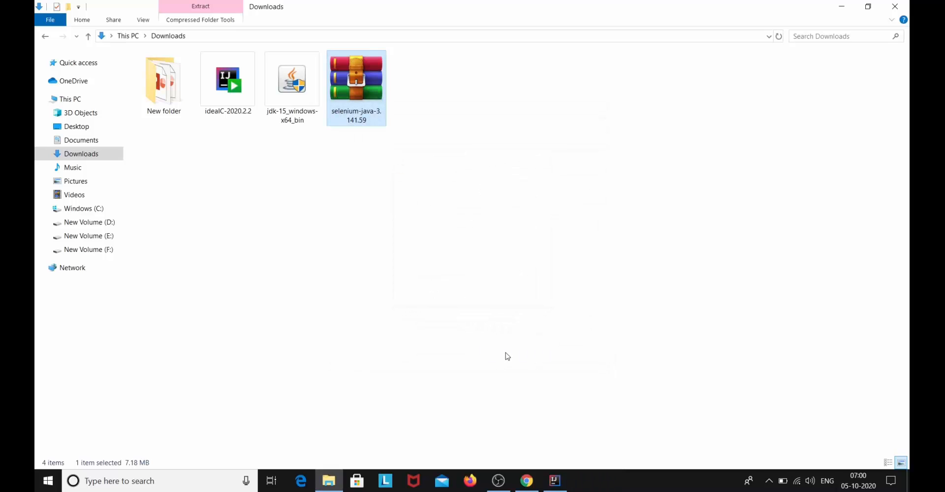
Step: Create a folder named "selenium jars and drivers" on New Volume (D:)
{"action": "double_click", "coordinate": [421, 121]}
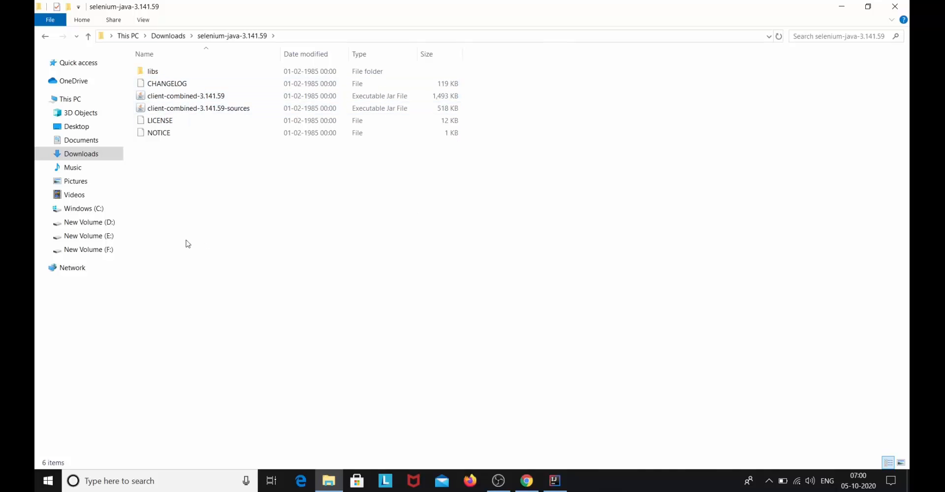
{"action": "left_click", "coordinate": [117, 225]}
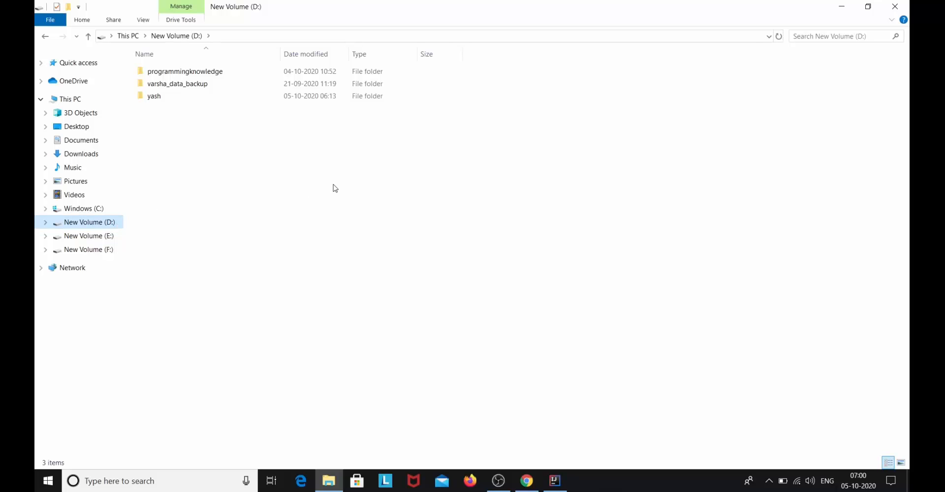
{"action": "right_click", "coordinate": [201, 168]}
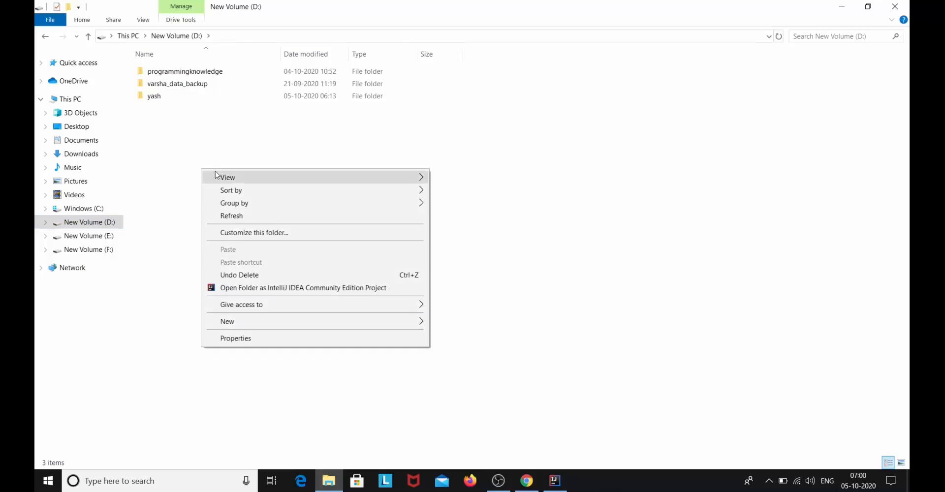
{"action": "mouse_move", "coordinate": [278, 322]}
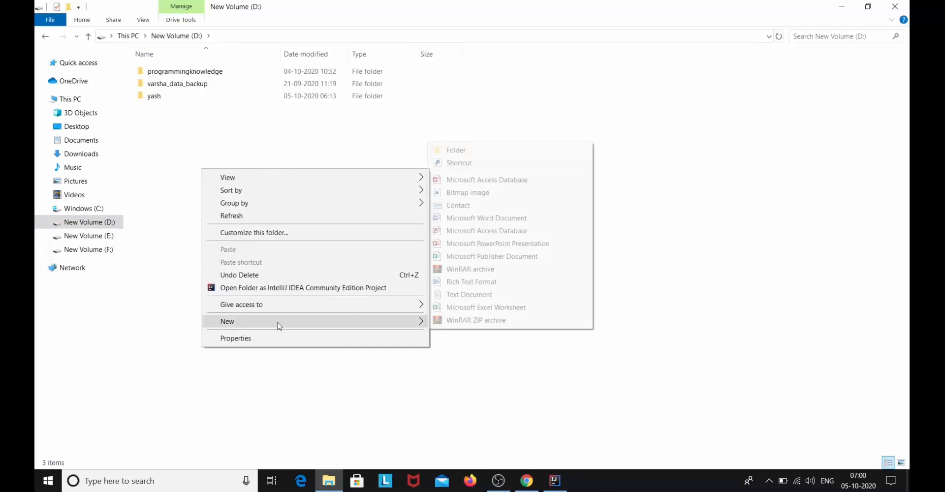
{"action": "left_click", "coordinate": [493, 153]}
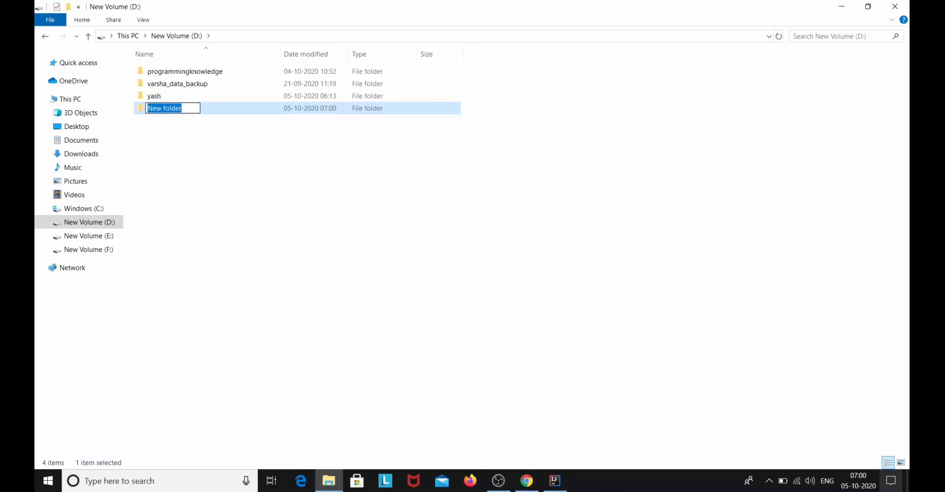
{"action": "type", "text": "sele"}
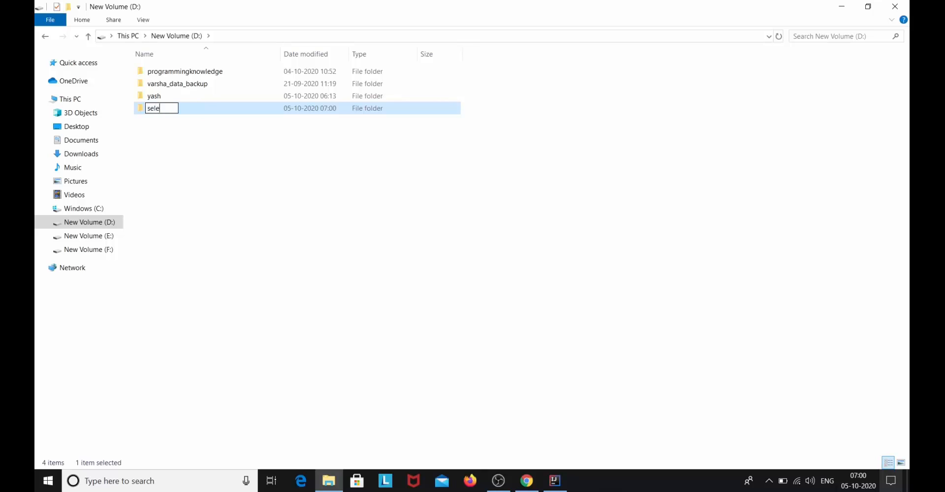
{"action": "type", "text": "nium jars and drivers"}
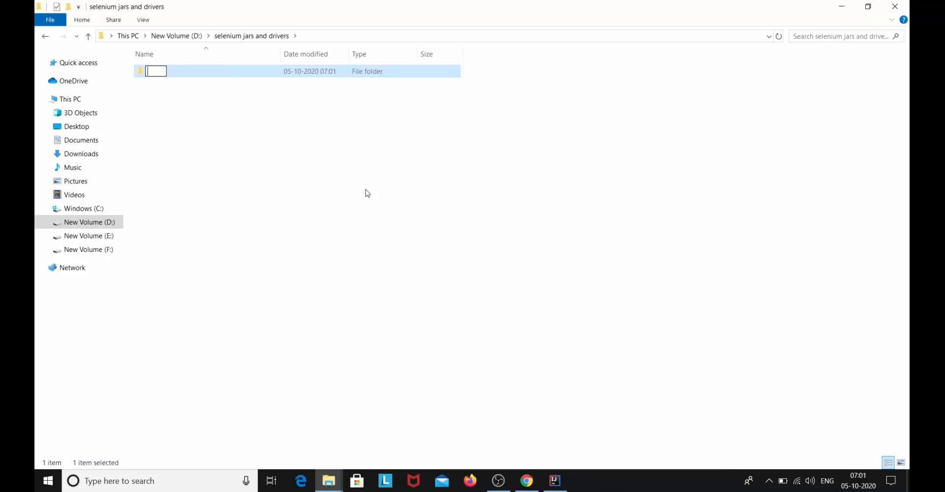
Step: Create two subfolders named jars and drivers inside the "selenium jars and drivers" folder
{"action": "type", "text": "jara"}
{"action": "key", "text": "BackSpace"}
{"action": "type", "text": "s"}
{"action": "key", "text": "Return"}
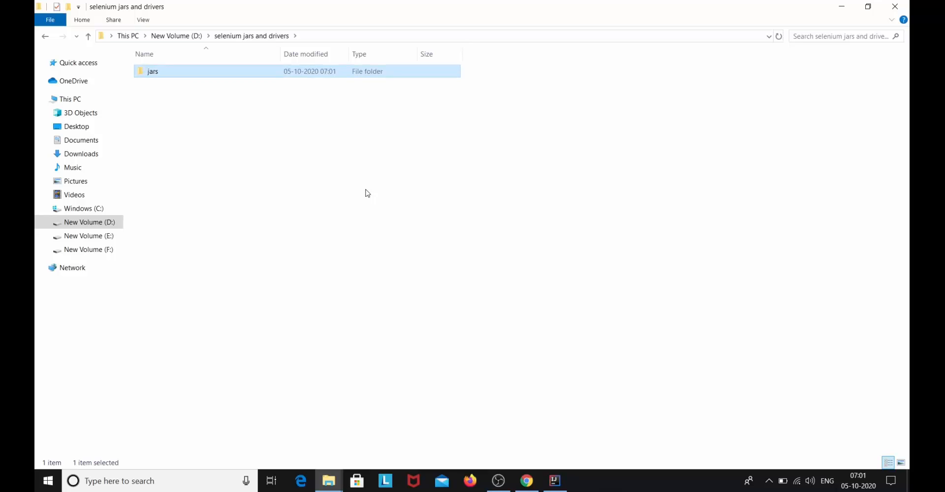
{"action": "key", "text": "ctrl+shift+n"}
{"action": "type", "text": "driver"}
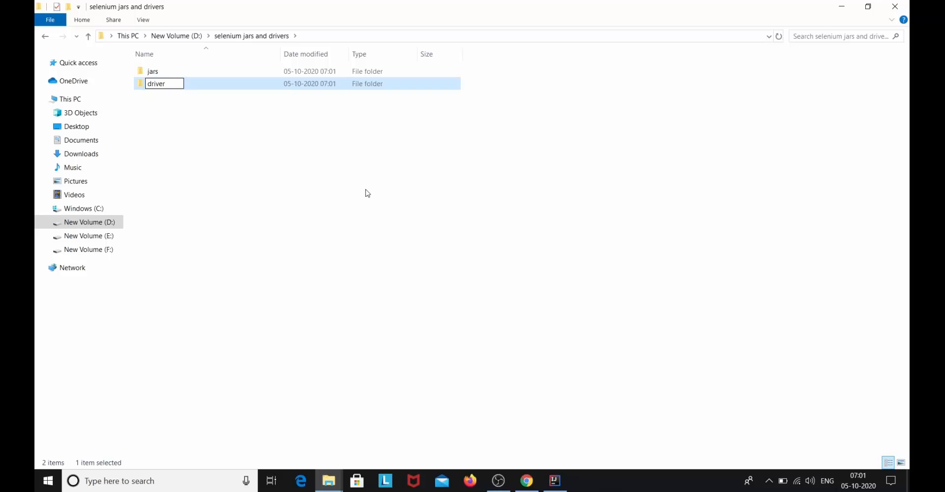
{"action": "type", "text": "s"}
{"action": "key", "text": "Return"}
Step: Create a chromedriver folder inside the drivers folder and return to the "selenium jars and drivers" folder
{"action": "key", "text": "Return"}
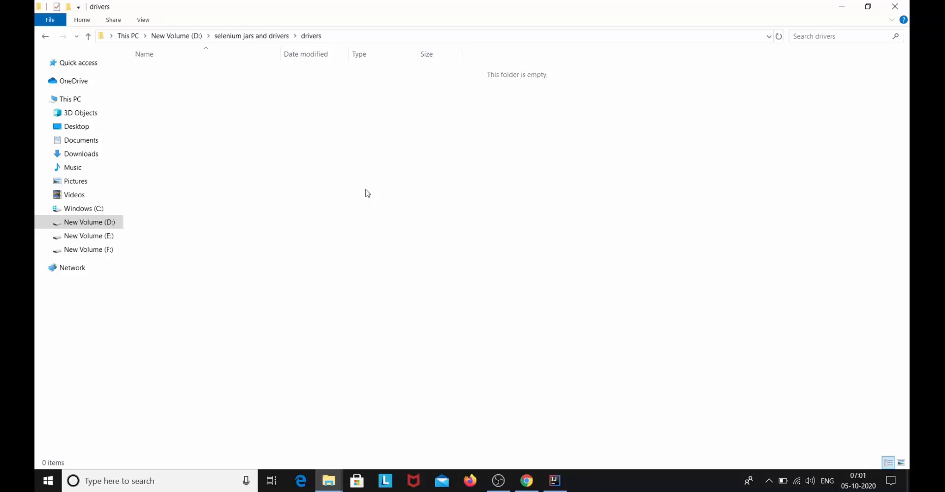
{"action": "key", "text": "ctrl+shift+n"}
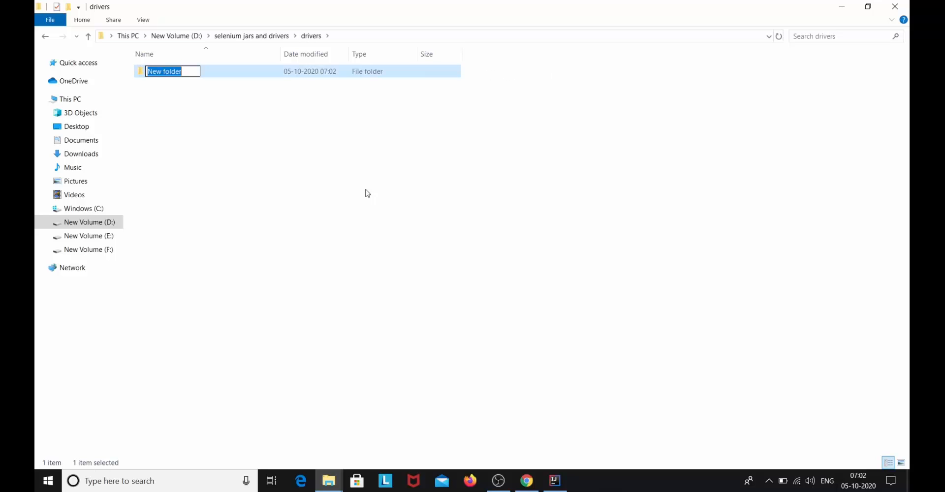
{"action": "type", "text": "chro"}
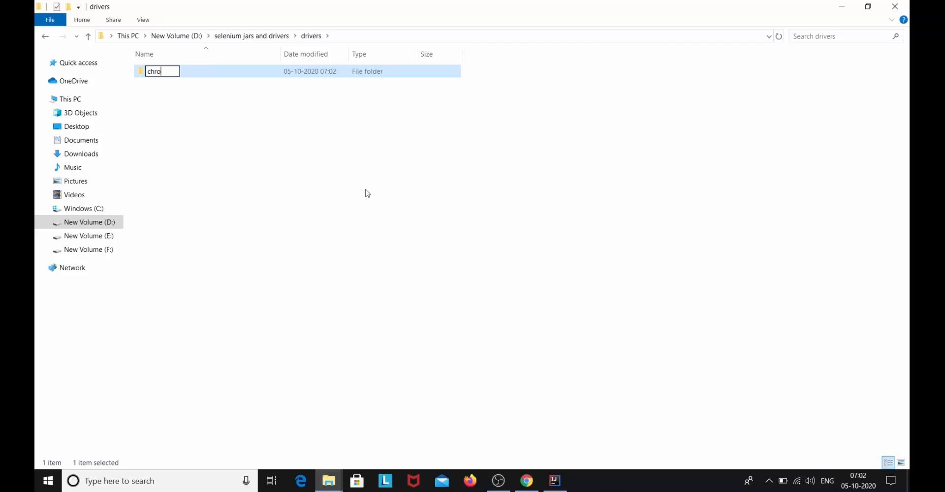
{"action": "type", "text": "medriver"}
{"action": "key", "text": "Return"}
{"action": "key", "text": "alt+Up"}
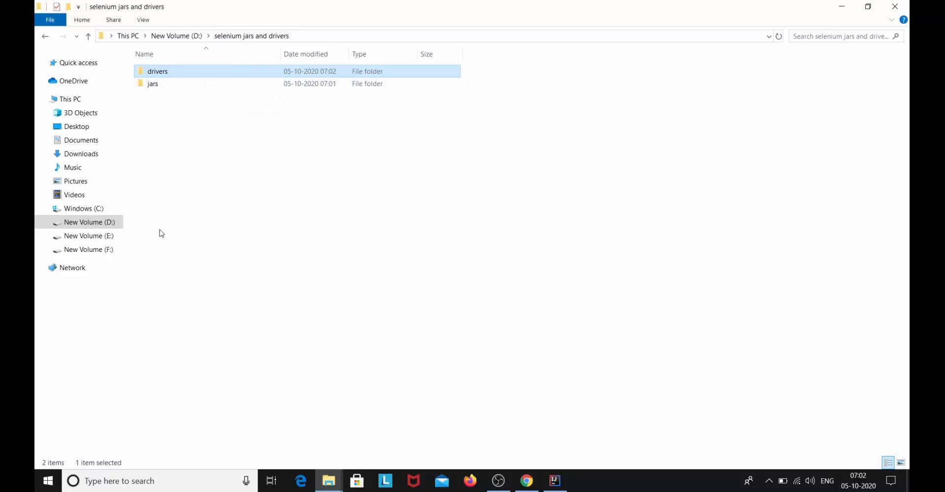
Step: Copy client-combined-3.141.59 and client-combined-3.141.59-sources from the extracted selenium-java-3.141.59 folder in Downloads into the jars folder on D:
{"action": "left_click", "coordinate": [81, 154]}
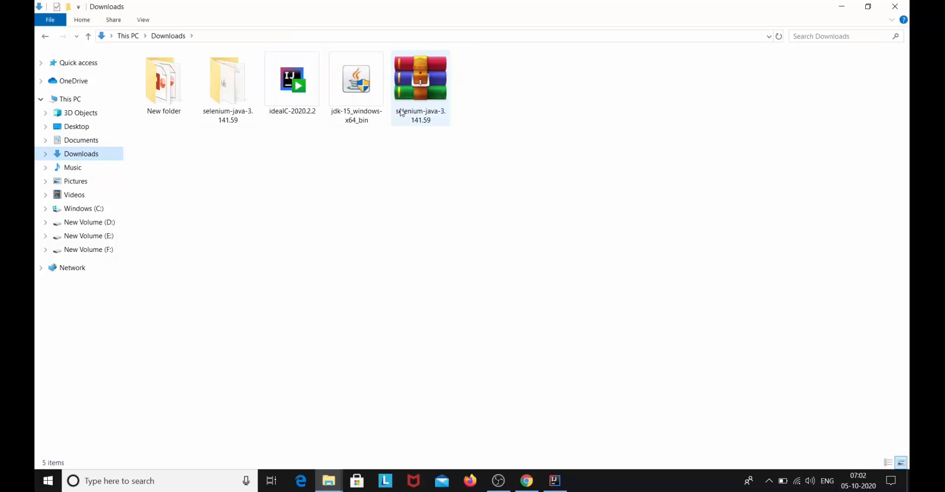
{"action": "double_click", "coordinate": [241, 88]}
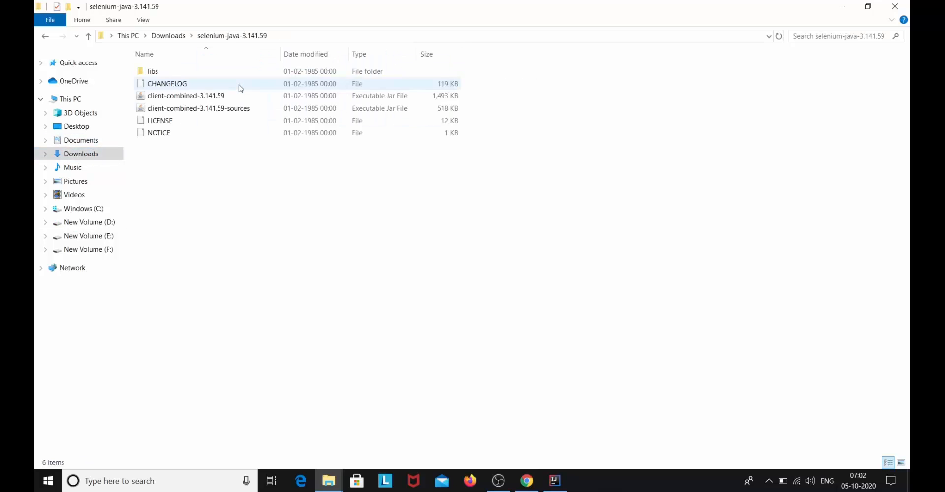
{"action": "left_click", "coordinate": [248, 112]}
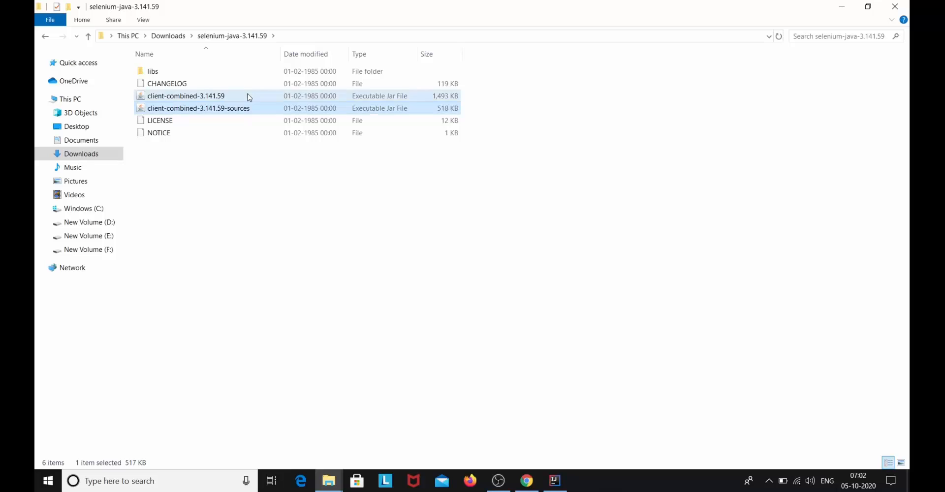
{"action": "left_click", "coordinate": [249, 97]}
{"action": "left_click", "coordinate": [253, 109], "text": "ctrl"}
{"action": "left_click", "coordinate": [63, 224]}
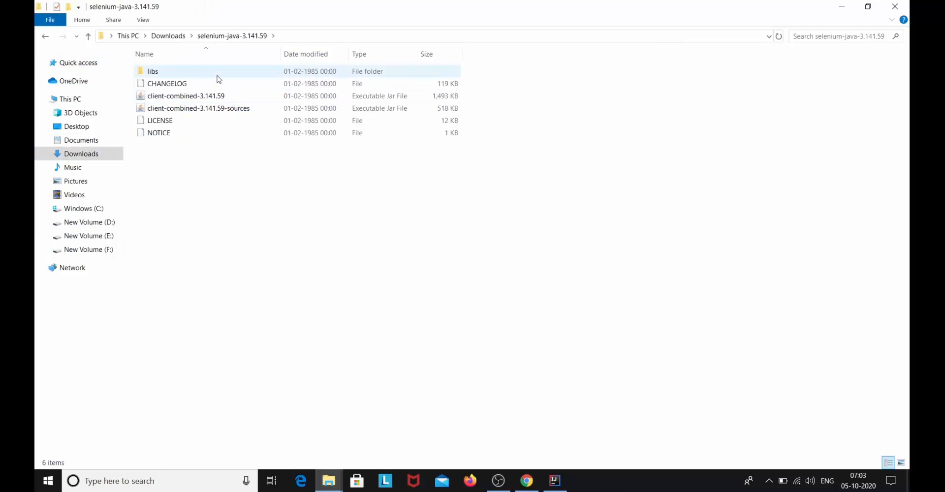
Step: Copy all the jar files from the libs subfolder of selenium-java-3.141.59 into the jars folder on D:
{"action": "double_click", "coordinate": [217, 75]}
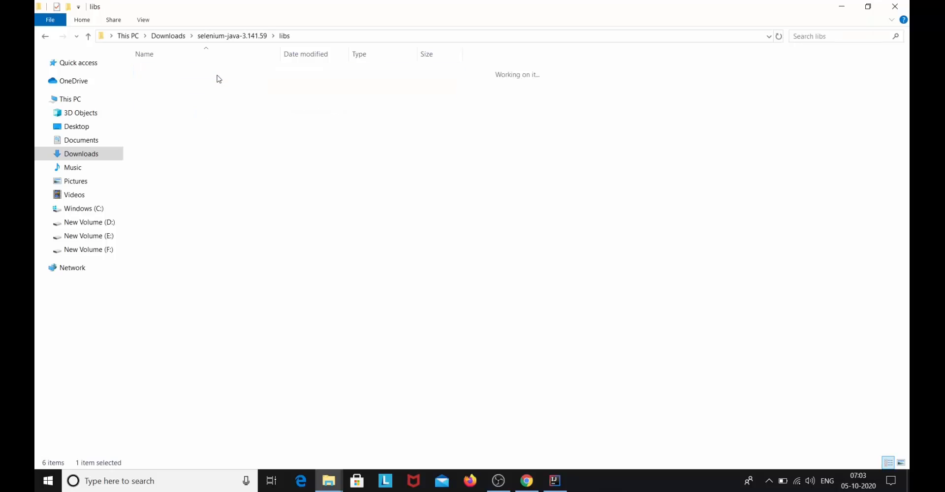
{"action": "left_click_drag", "start_coordinate": [331, 162], "coordinate": [271, 60]}
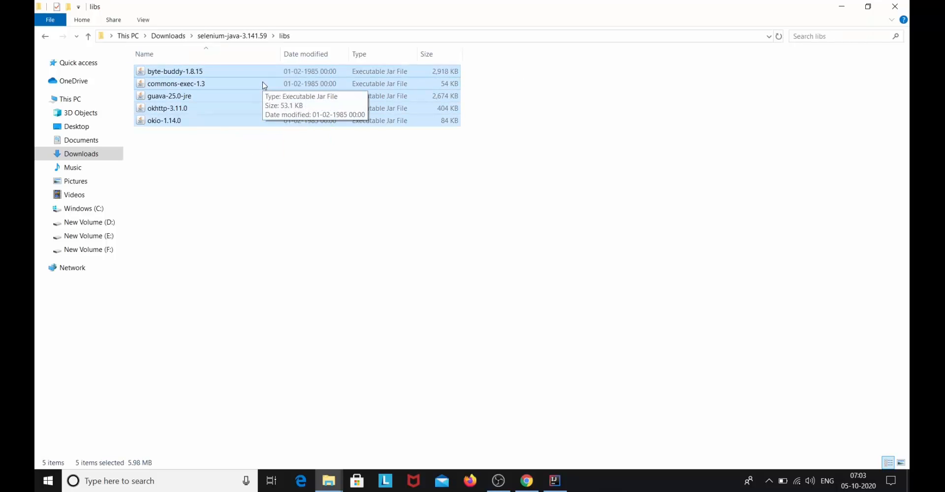
{"action": "left_click", "coordinate": [83, 222]}
{"action": "left_click", "coordinate": [208, 85]}
{"action": "double_click", "coordinate": [208, 85]}
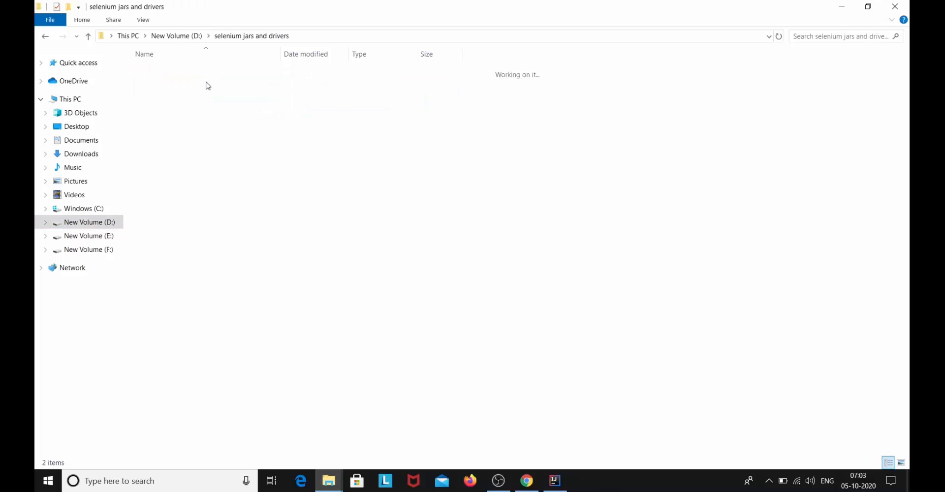
{"action": "double_click", "coordinate": [205, 83]}
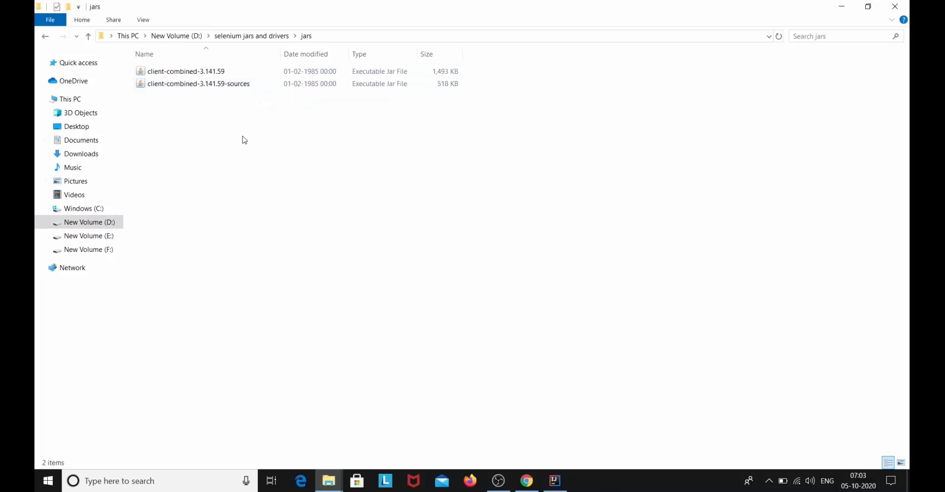
{"action": "key", "text": "ctrl+v"}
{"action": "left_click", "coordinate": [246, 222]}
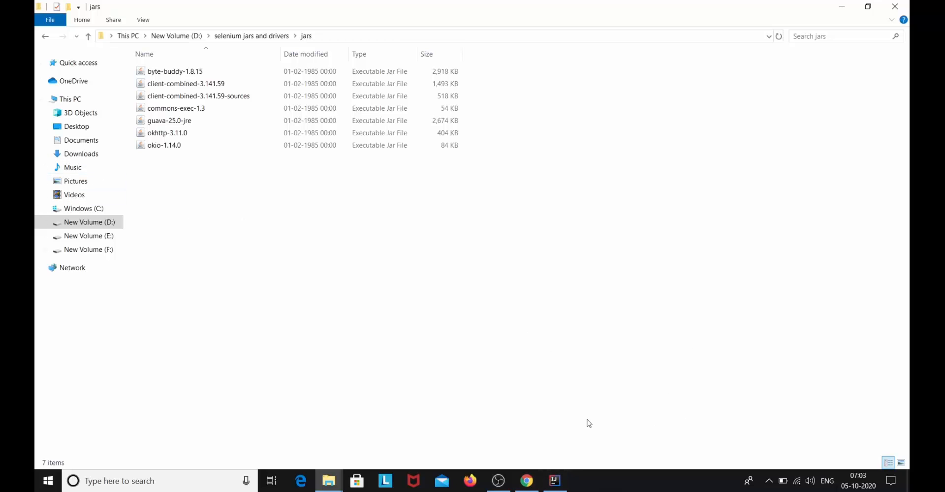
Step: Switch to IntelliJ IDEA and set up a new Java project with SDK 15 from the Command Line App template
{"action": "left_click", "coordinate": [554, 481]}
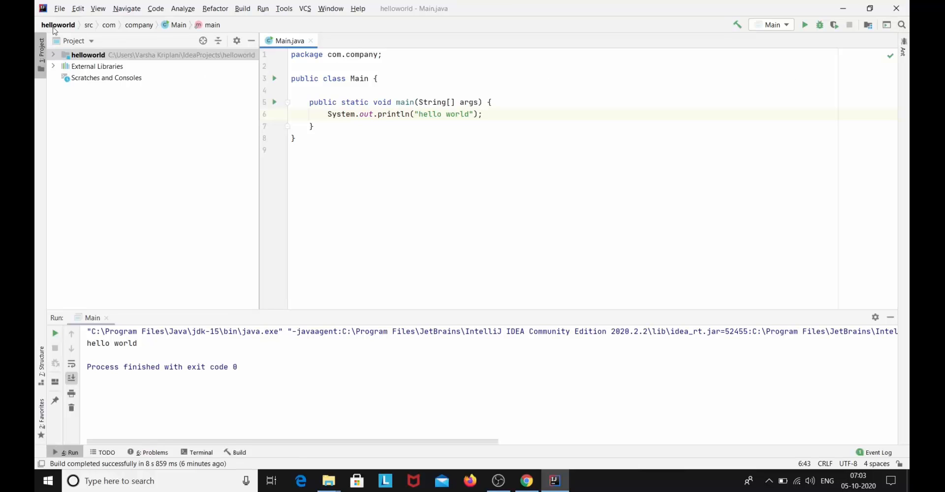
{"action": "left_click", "coordinate": [59, 8]}
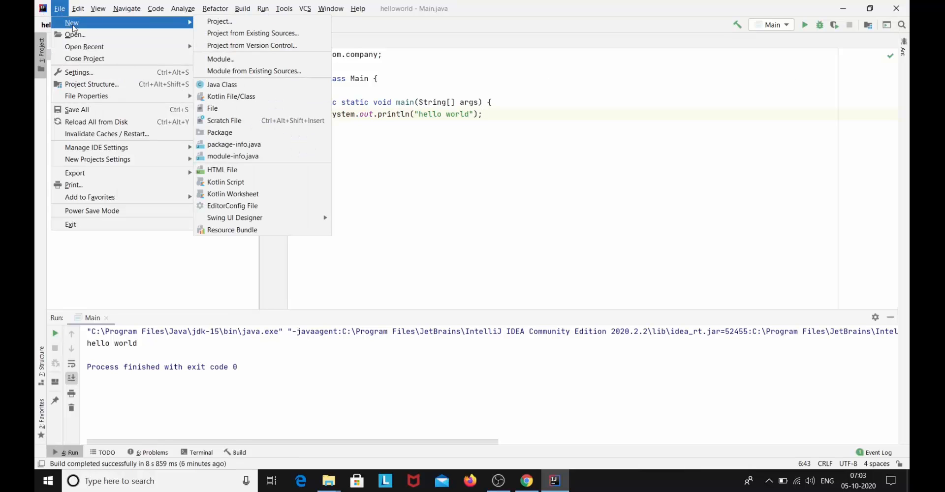
{"action": "left_click", "coordinate": [59, 8]}
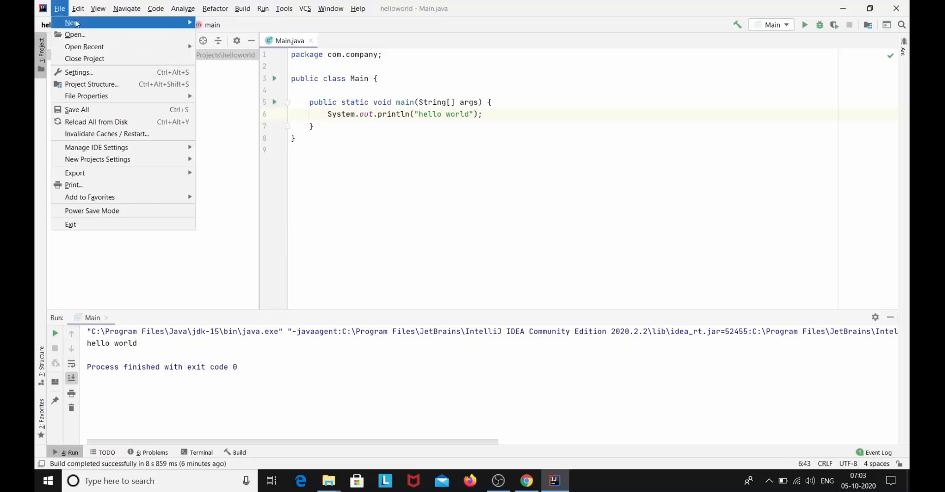
{"action": "mouse_move", "coordinate": [71, 21]}
{"action": "left_click", "coordinate": [296, 19]}
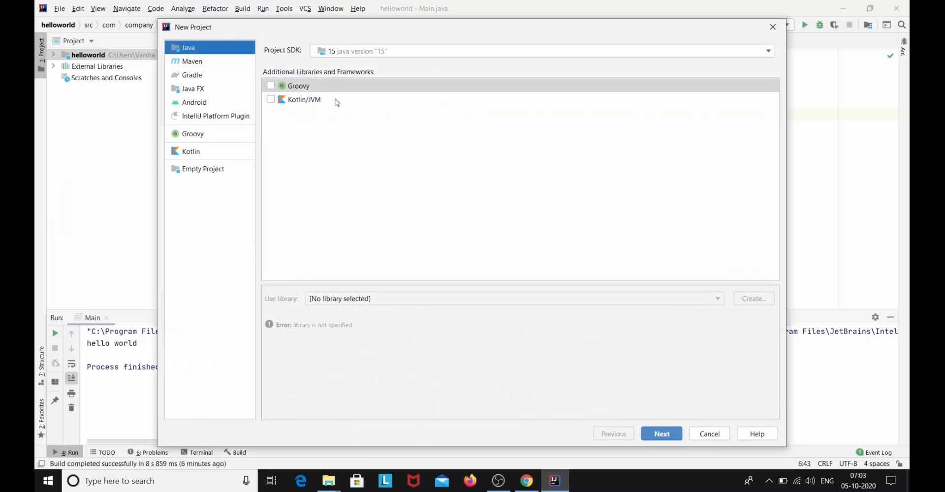
{"action": "left_click", "coordinate": [662, 434]}
{"action": "left_click", "coordinate": [169, 46]}
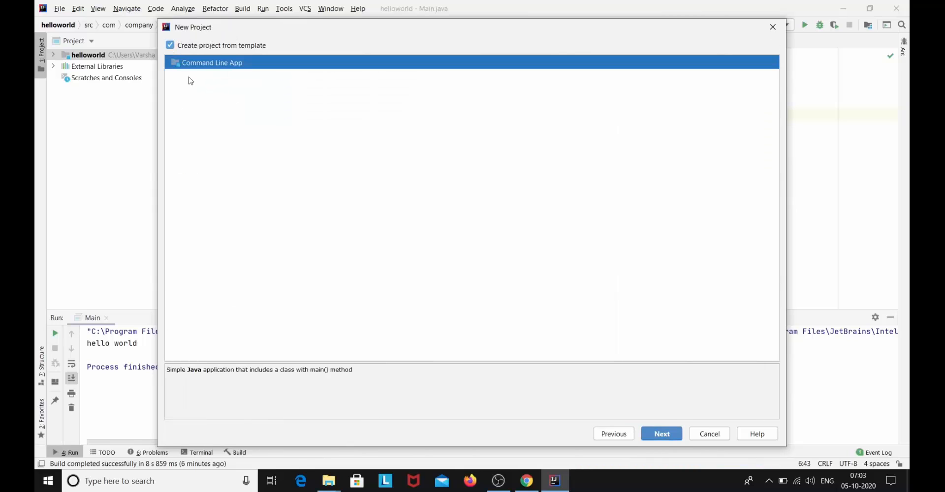
{"action": "left_click", "coordinate": [662, 433]}
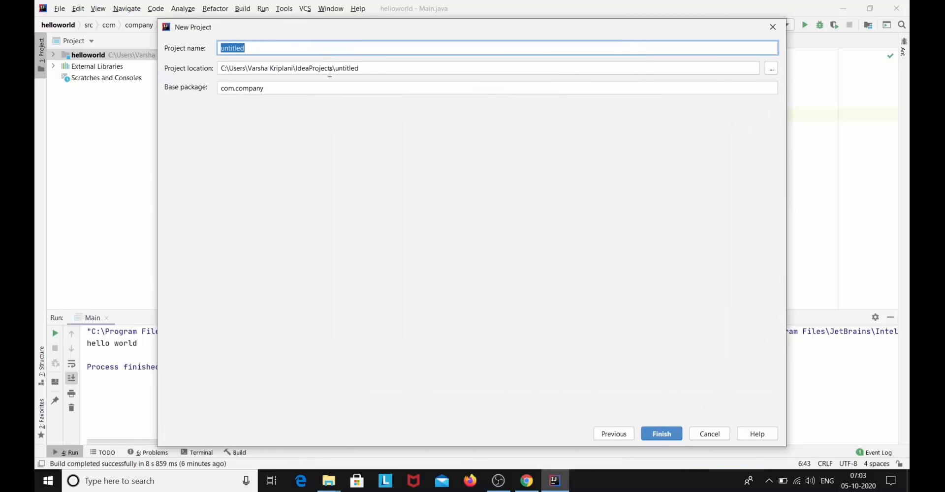
Step: Name the project selenium with base package com.selenium, create it in a new window, and dismiss the experimental feature notification
{"action": "type", "text": "selenium"}
{"action": "left_click", "coordinate": [319, 92]}
{"action": "key", "text": "BackSpace"}
{"action": "key", "text": "BackSpace"}
{"action": "key", "text": "BackSpace"}
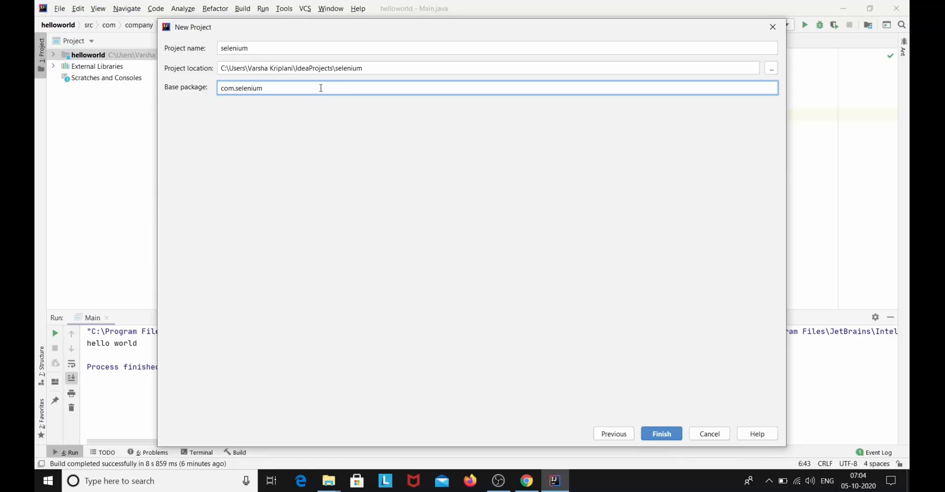
{"action": "left_click", "coordinate": [670, 434]}
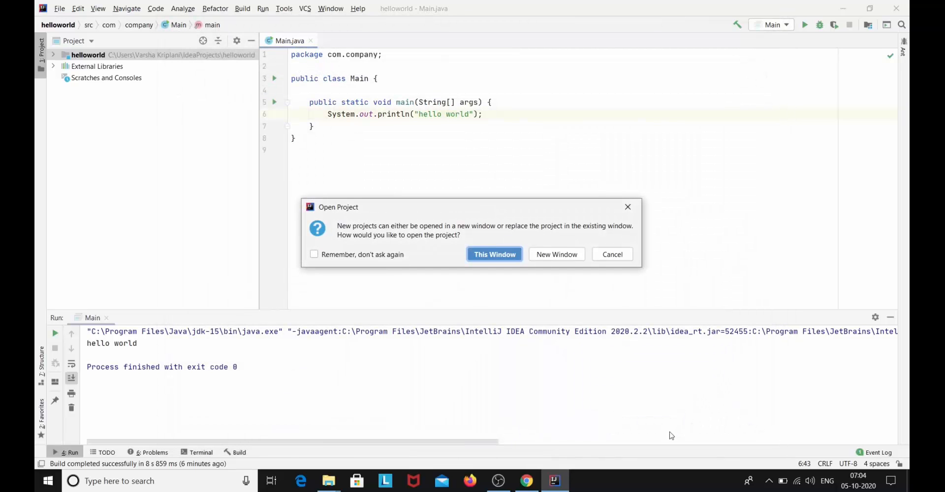
{"action": "left_click", "coordinate": [558, 256]}
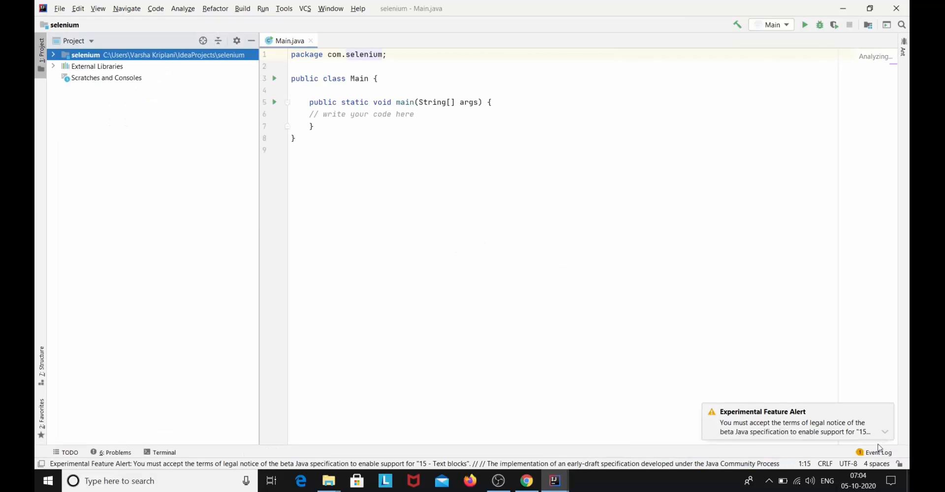
{"action": "left_click", "coordinate": [885, 412]}
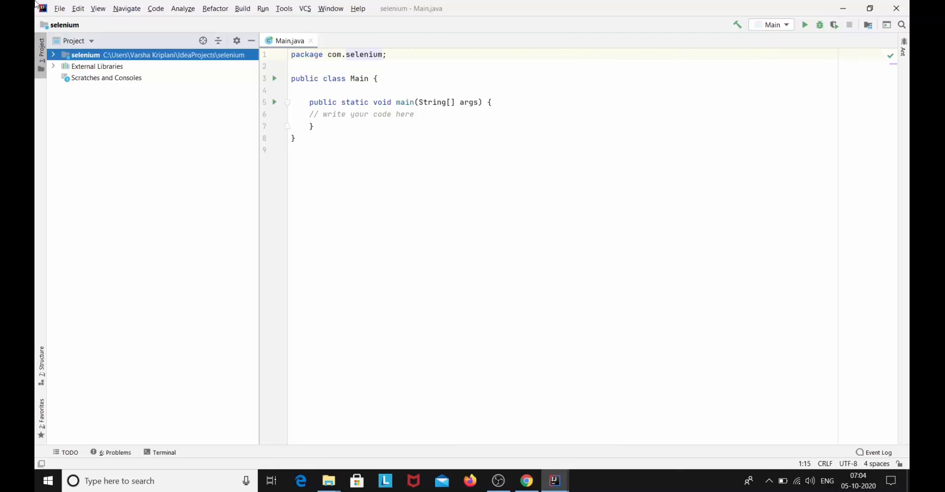
Step: Open the project structure settings, accept the experimental Java 15 feature terms, and show the selenium module's dependencies
{"action": "left_click", "coordinate": [60, 9]}
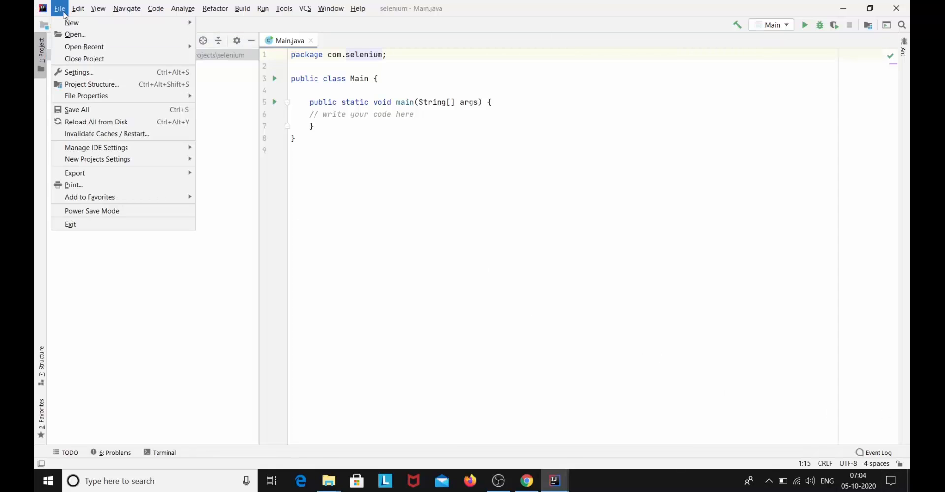
{"action": "left_click", "coordinate": [92, 85]}
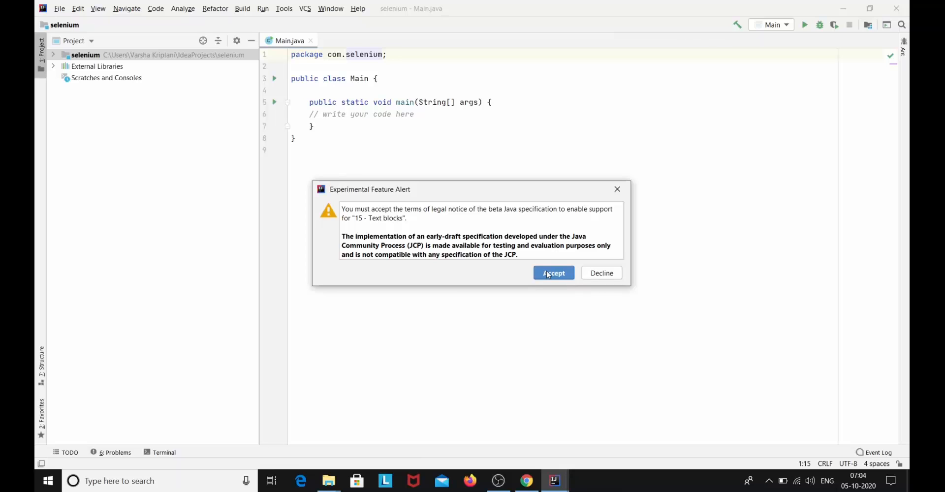
{"action": "left_click", "coordinate": [548, 274]}
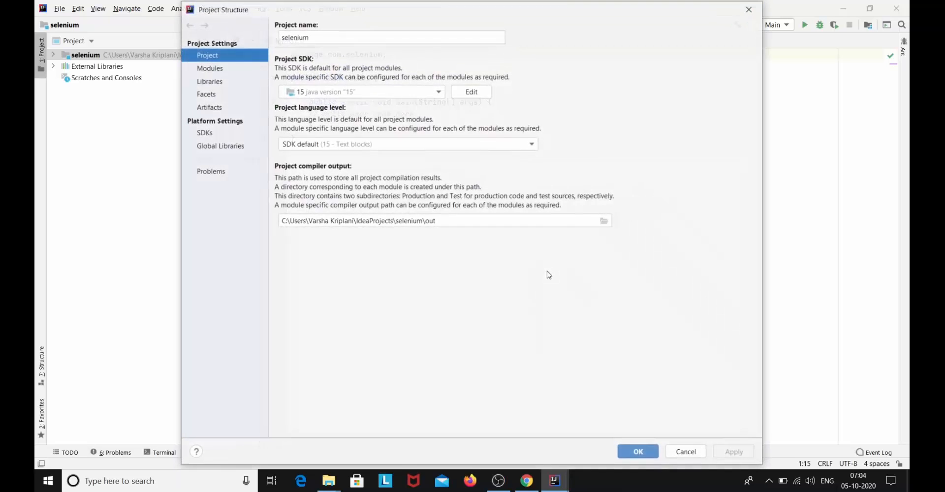
{"action": "left_click", "coordinate": [217, 70]}
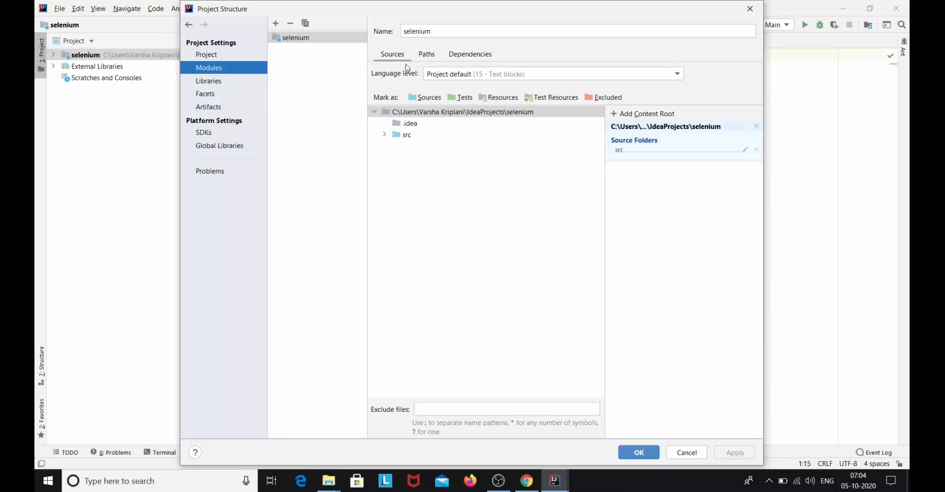
{"action": "left_click", "coordinate": [476, 56]}
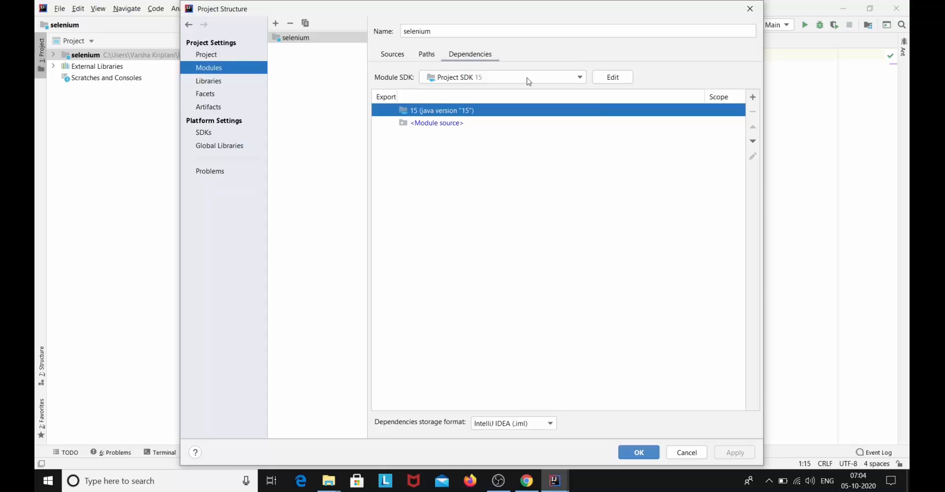
Step: Attach all the jar files from D:\selenium jars and drivers\jars to the selenium module as dependencies
{"action": "left_click", "coordinate": [756, 99]}
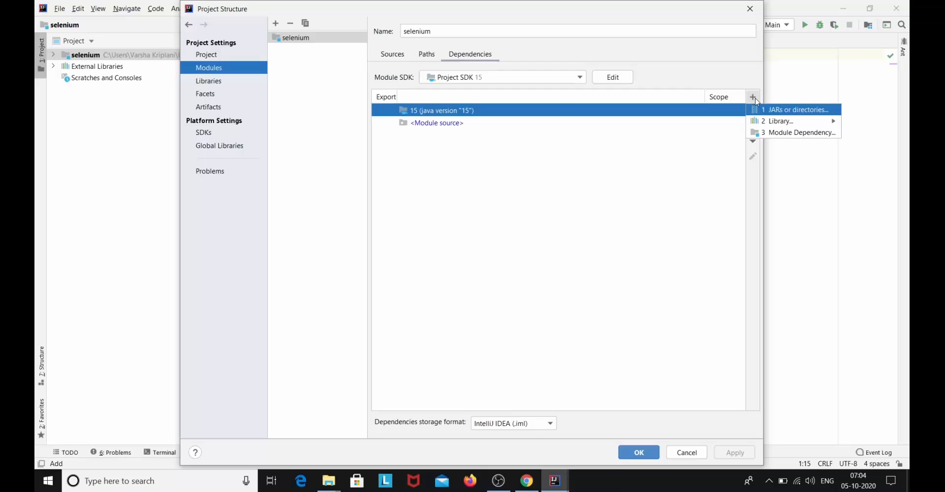
{"action": "left_click", "coordinate": [780, 112]}
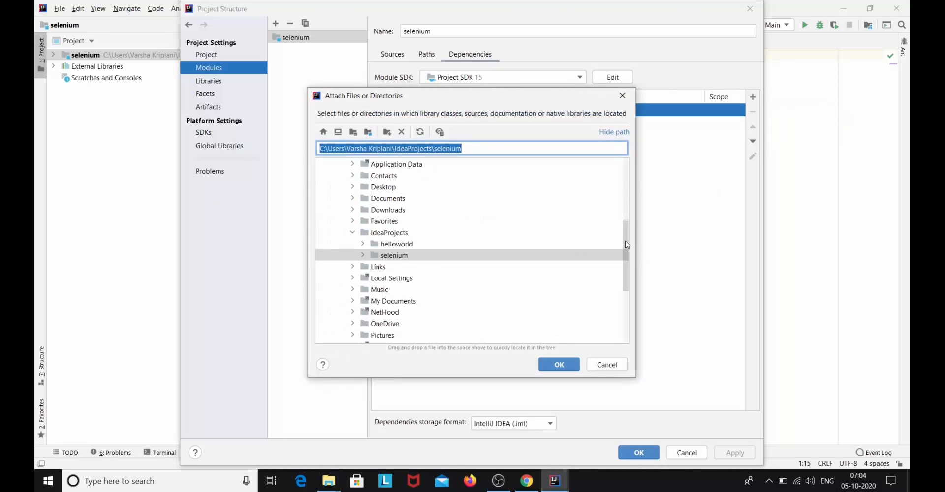
{"action": "left_click_drag", "start_coordinate": [625, 250], "coordinate": [621, 304]}
{"action": "left_click", "coordinate": [343, 315]}
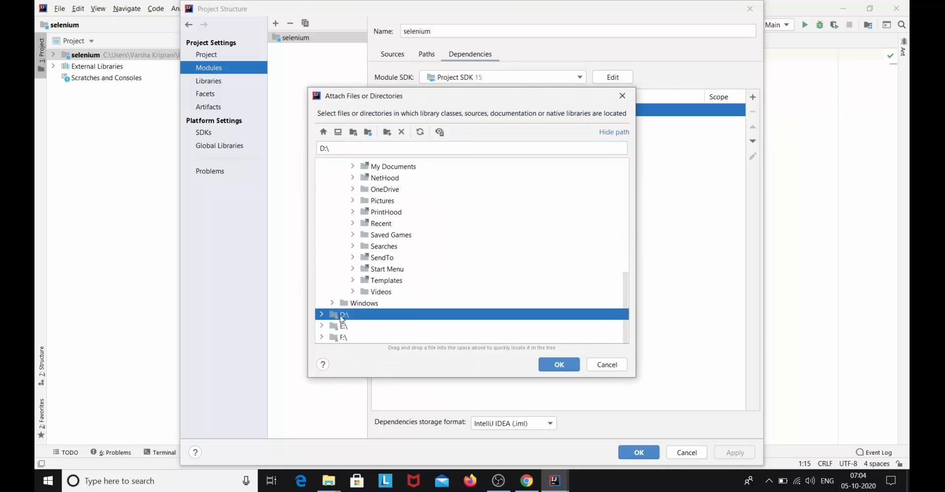
{"action": "left_click", "coordinate": [322, 315]}
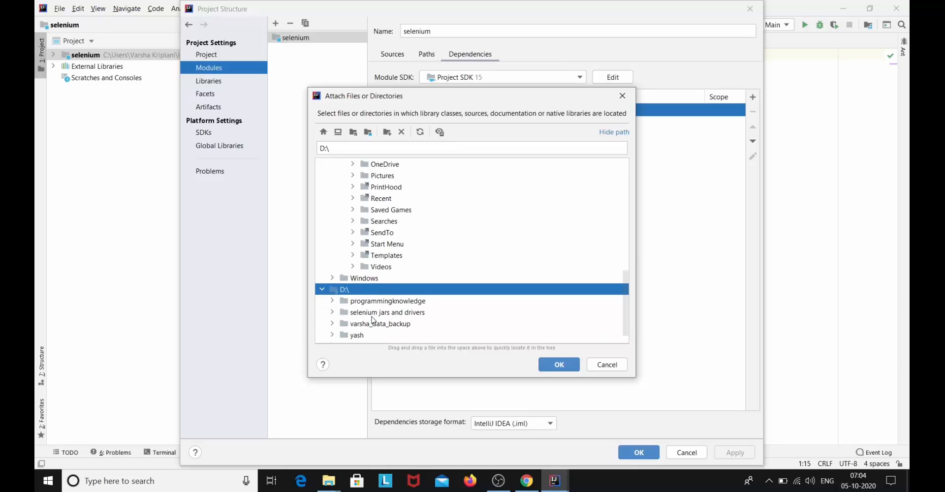
{"action": "left_click", "coordinate": [333, 312]}
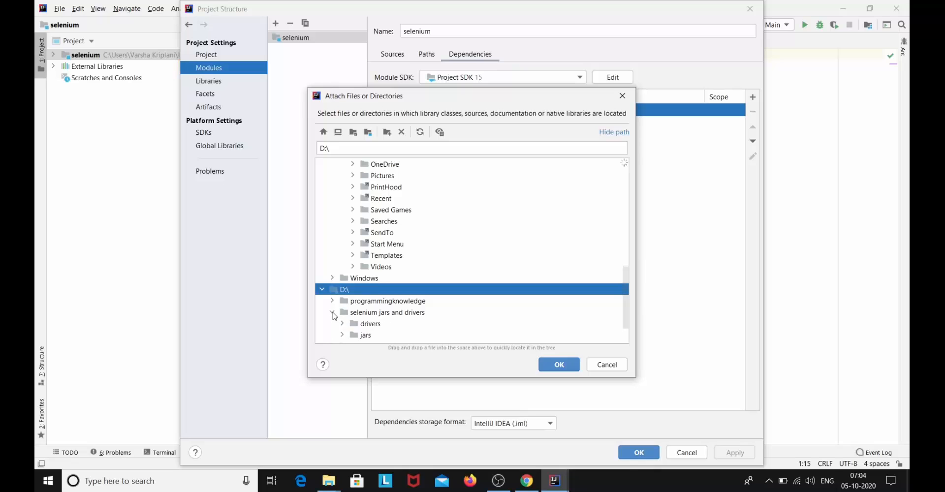
{"action": "scroll", "coordinate": [362, 335], "scroll_direction": "down", "scroll_amount": 1}
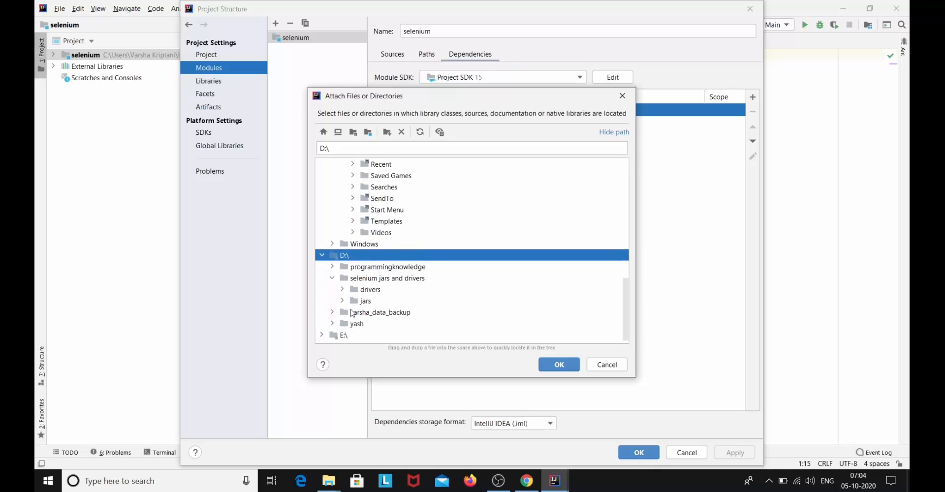
{"action": "left_click", "coordinate": [342, 300]}
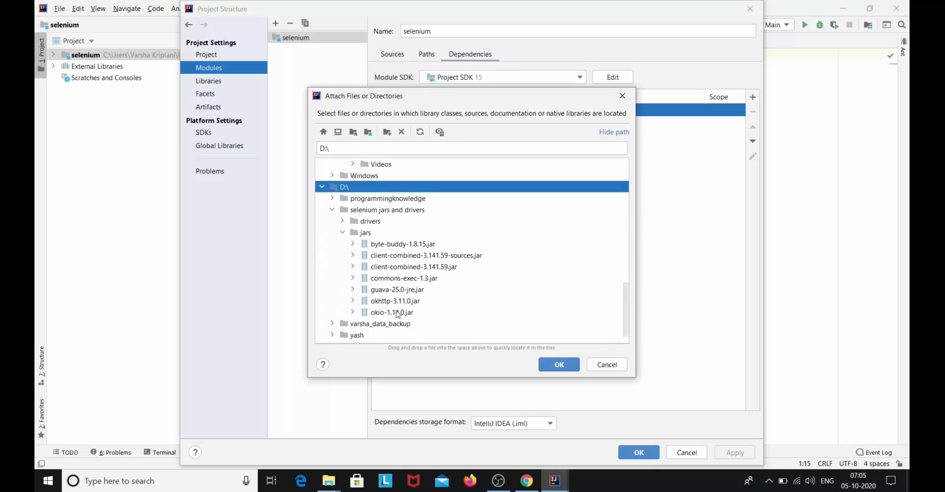
{"action": "left_click_drag", "start_coordinate": [398, 314], "coordinate": [416, 245]}
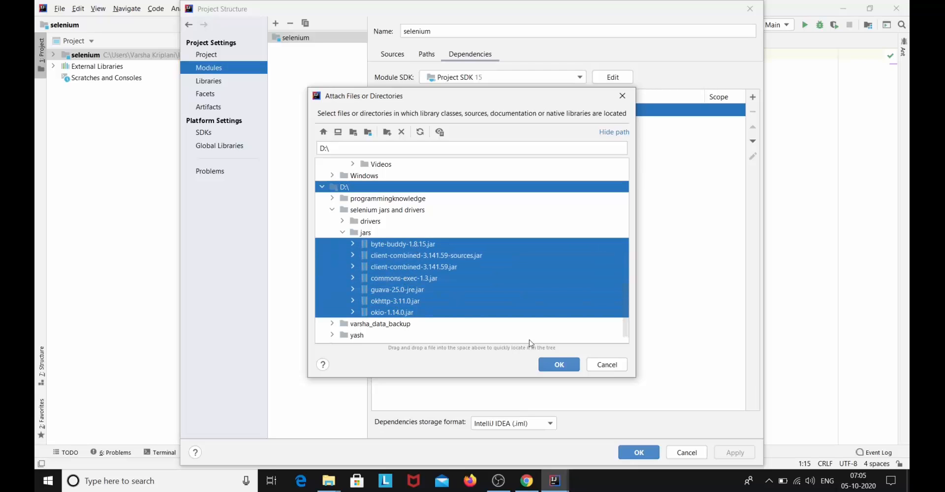
{"action": "left_click", "coordinate": [568, 366]}
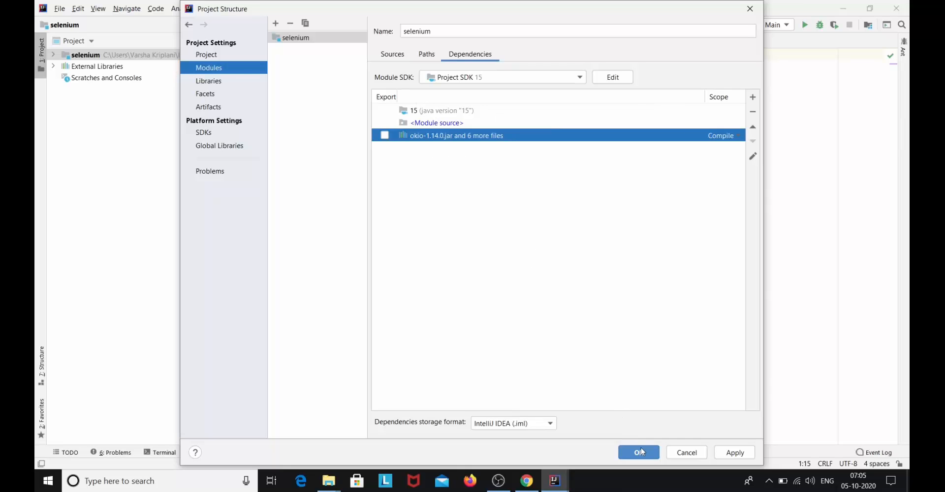
Step: Apply the module's dependency changes and close the project structure settings
{"action": "left_click", "coordinate": [748, 453]}
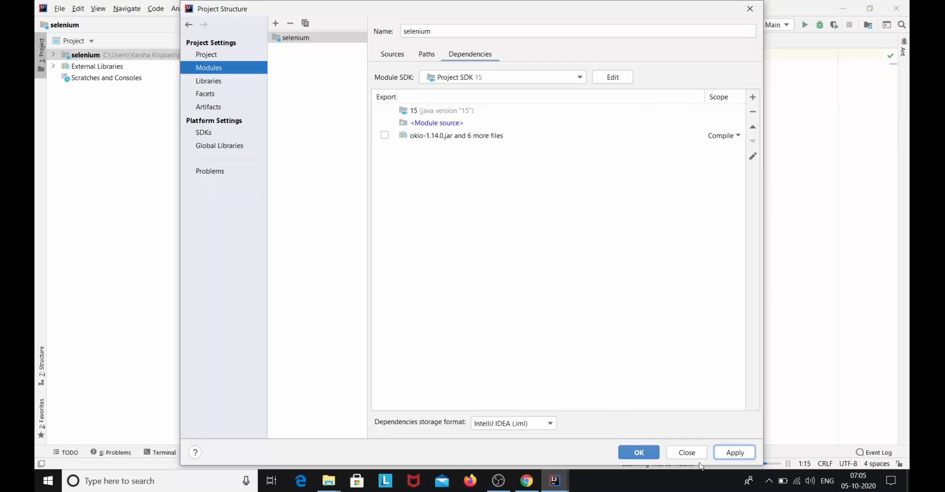
{"action": "left_click", "coordinate": [635, 452]}
{"action": "left_click", "coordinate": [341, 282]}
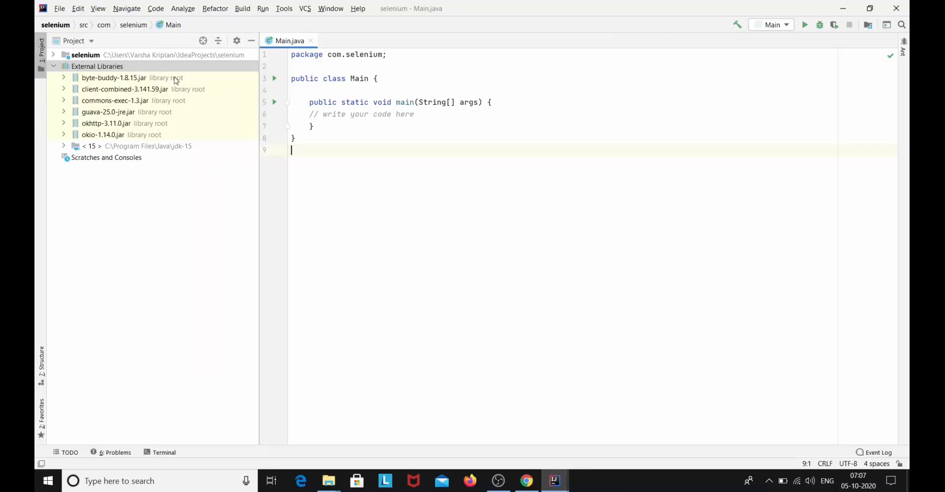
Step: Switch to the Selenium downloads page in Chrome and expand the Browsers section under Platforms Supported by Selenium
{"action": "left_click", "coordinate": [842, 11]}
{"action": "left_click", "coordinate": [896, 6]}
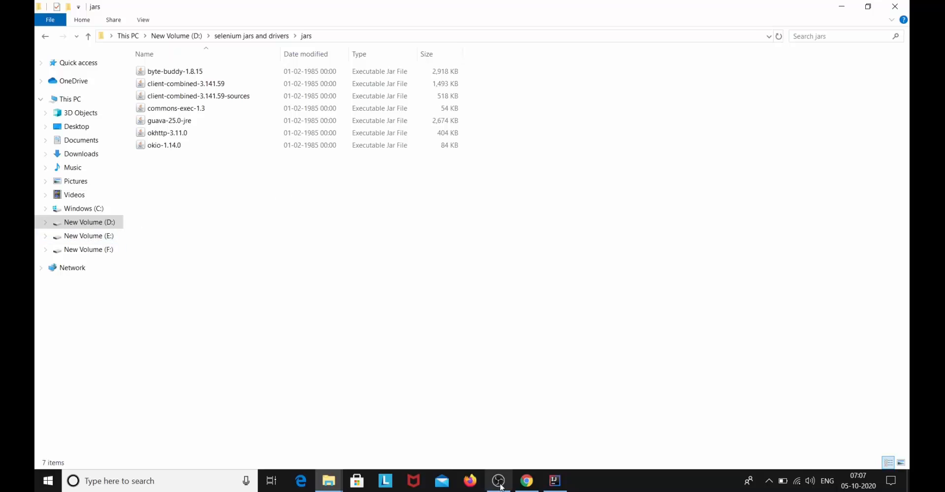
{"action": "left_click", "coordinate": [527, 481]}
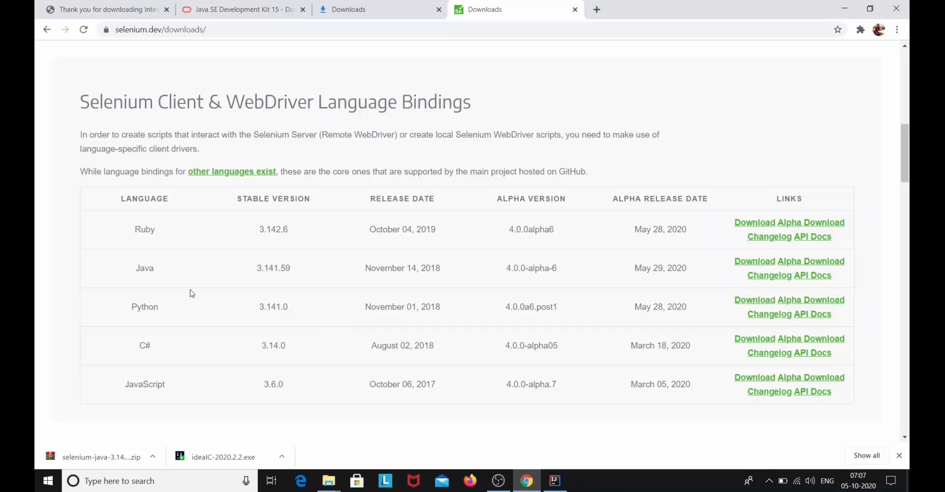
{"action": "scroll", "coordinate": [266, 182], "scroll_direction": "down", "scroll_amount": 5}
{"action": "scroll", "coordinate": [265, 197], "scroll_direction": "down", "scroll_amount": 13}
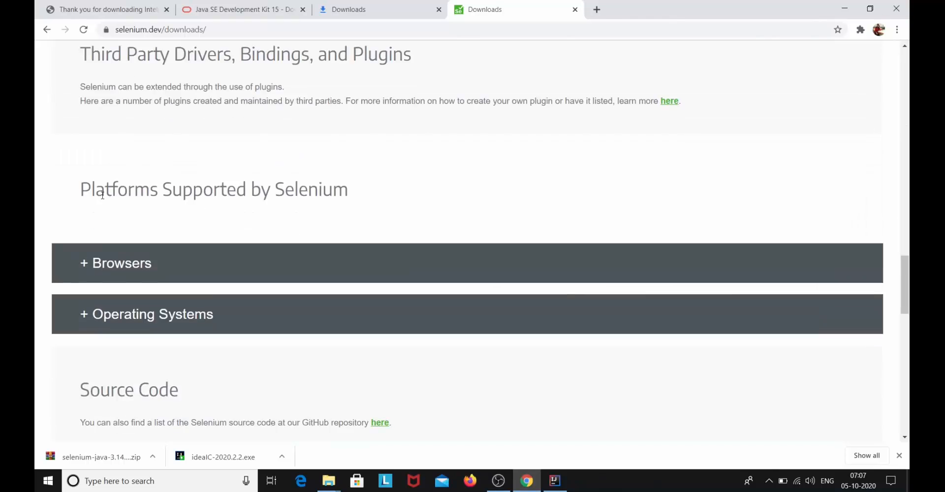
{"action": "left_click", "coordinate": [138, 265]}
Step: Open the Chrome driver's documentation link in a new tab and view the available ChromeDriver releases
{"action": "scroll", "coordinate": [137, 263], "scroll_direction": "down", "scroll_amount": 5}
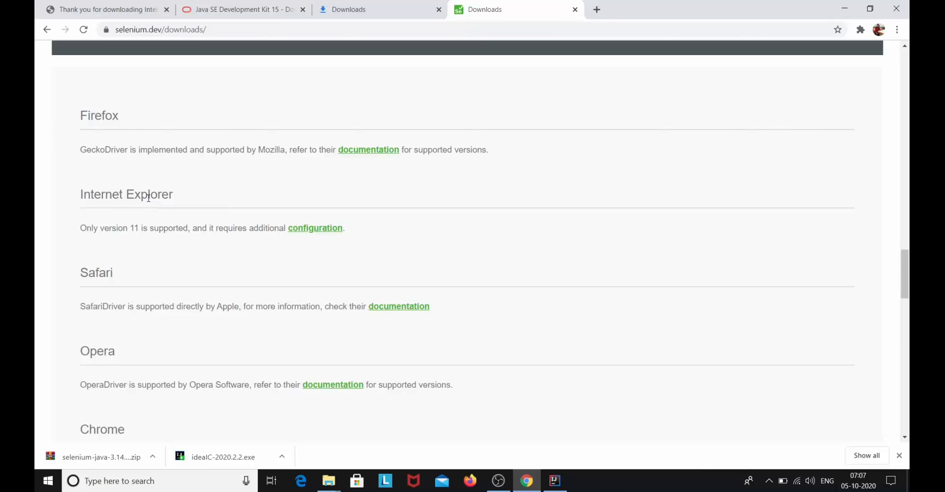
{"action": "scroll", "coordinate": [202, 226], "scroll_direction": "down", "scroll_amount": 2}
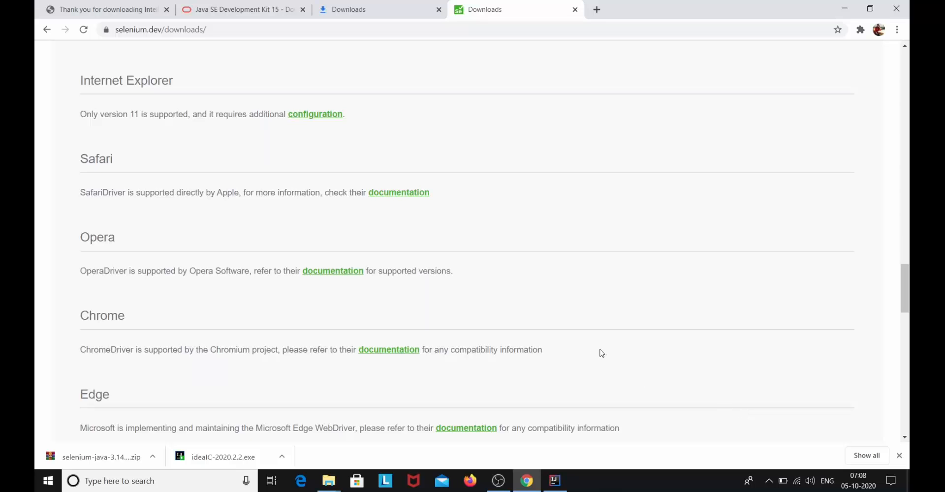
{"action": "scroll", "coordinate": [601, 351], "scroll_direction": "up", "scroll_amount": 1}
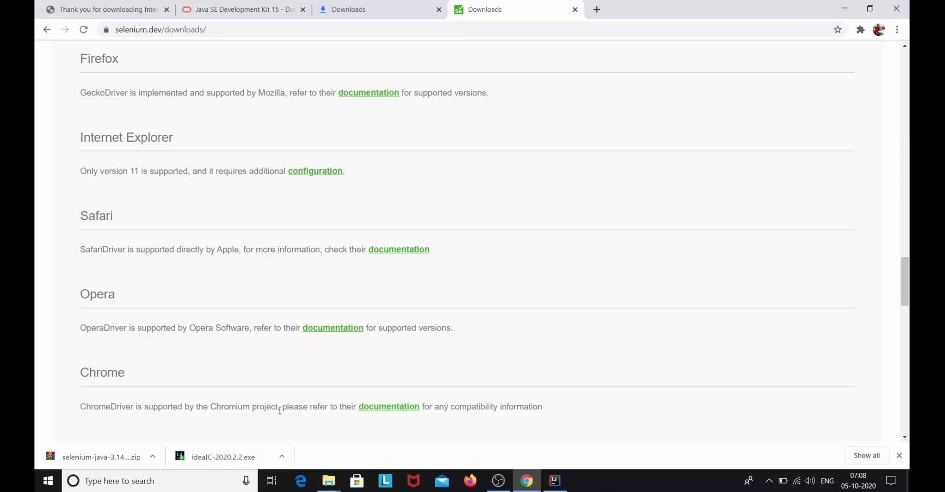
{"action": "right_click", "coordinate": [383, 407]}
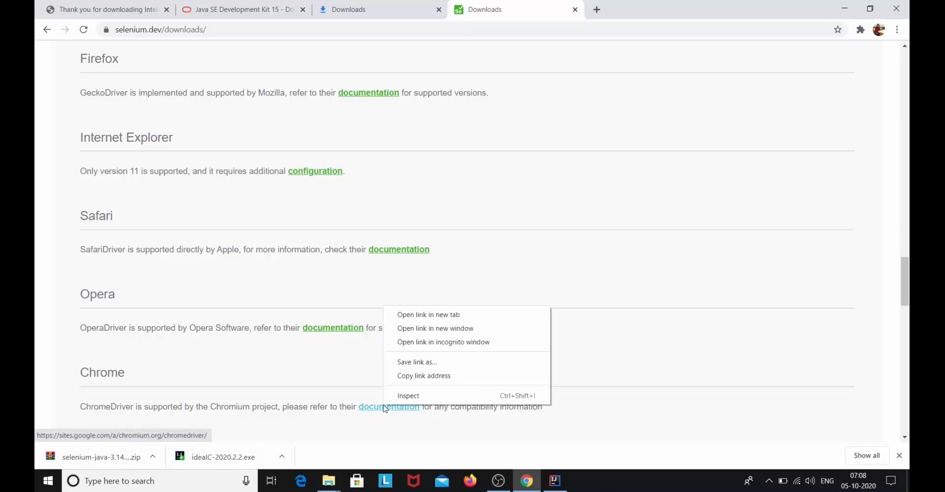
{"action": "left_click", "coordinate": [472, 315]}
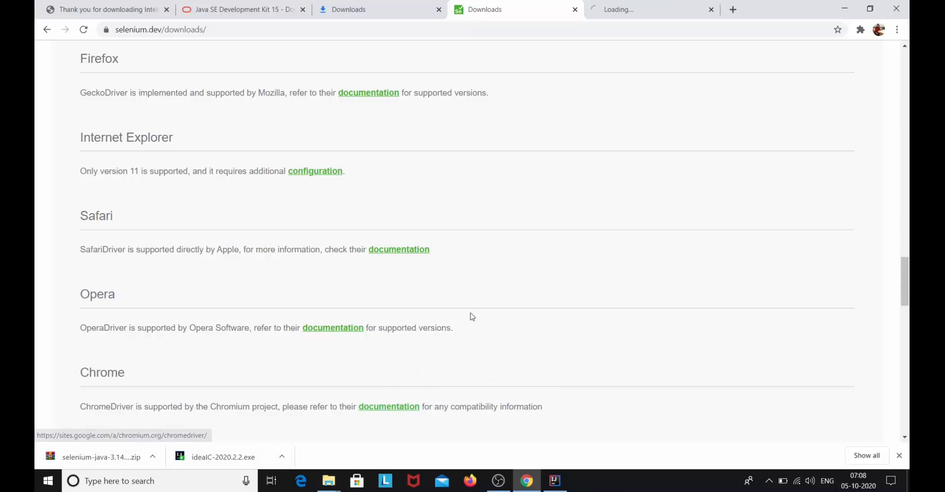
{"action": "left_click", "coordinate": [643, 4]}
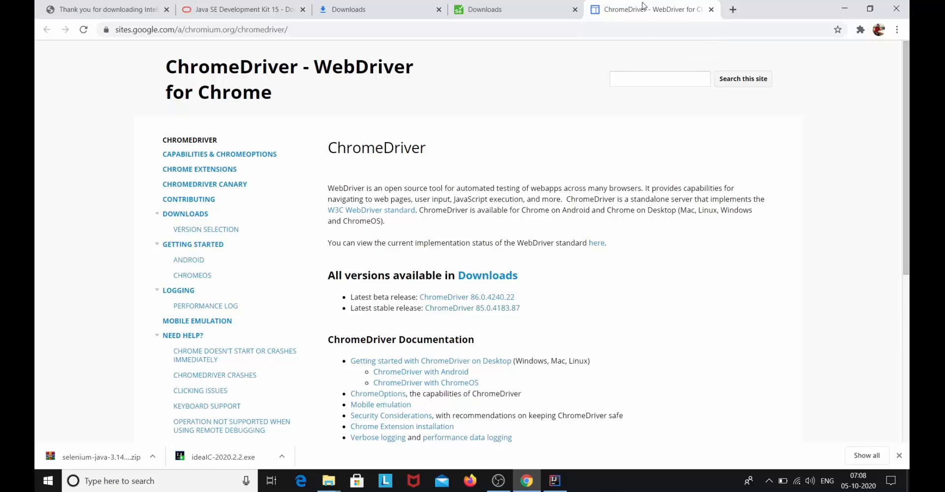
{"action": "scroll", "coordinate": [488, 158], "scroll_direction": "down", "scroll_amount": 2}
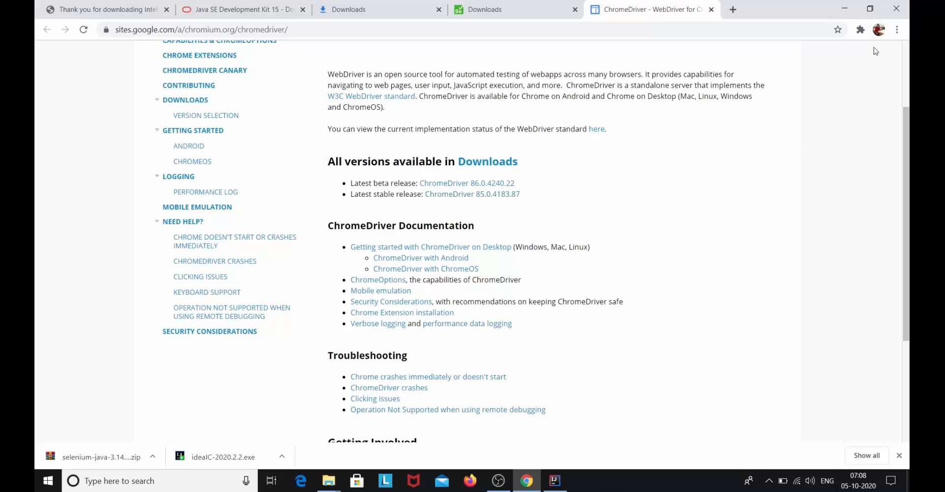
Step: Check the installed Chrome version on the About Chrome page of the browser settings
{"action": "left_click", "coordinate": [896, 33]}
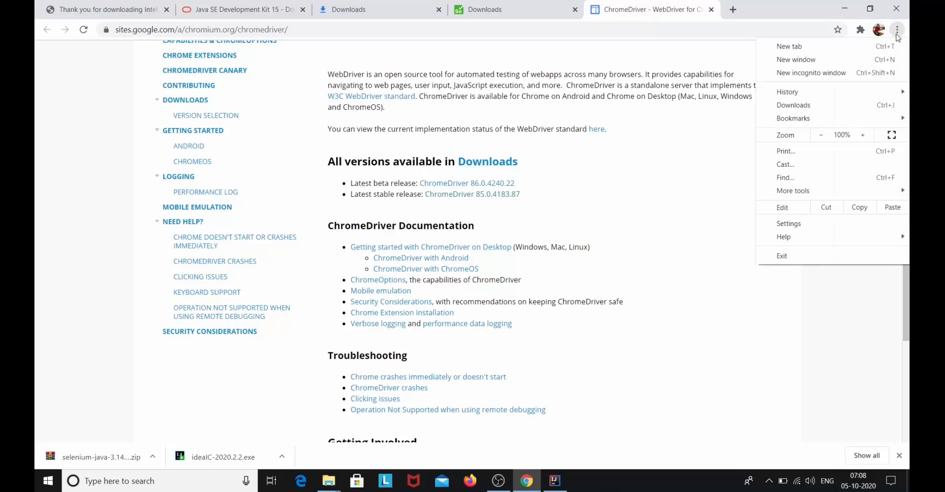
{"action": "left_click", "coordinate": [849, 225]}
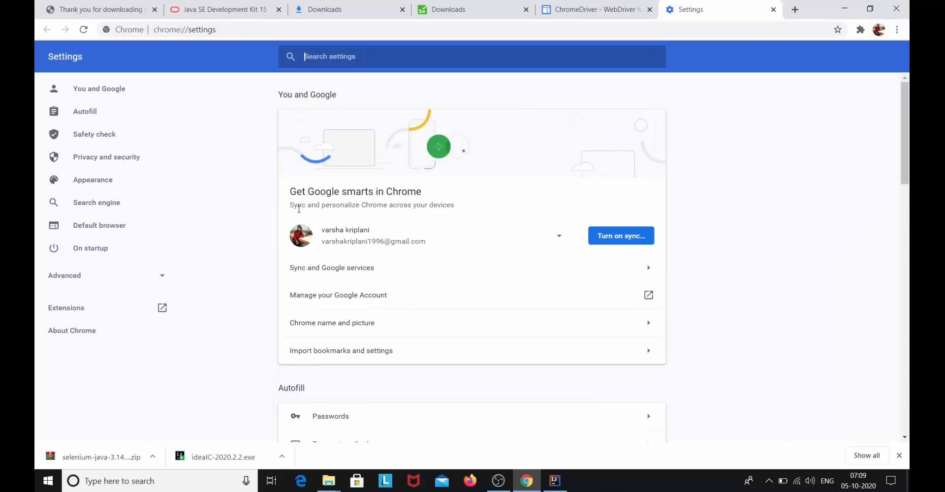
{"action": "scroll", "coordinate": [413, 246], "scroll_direction": "down", "scroll_amount": 10}
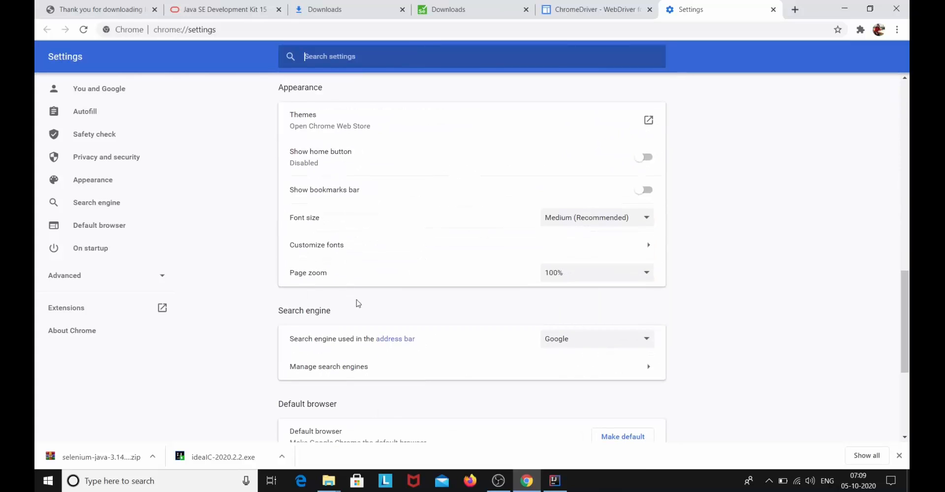
{"action": "left_click", "coordinate": [89, 332]}
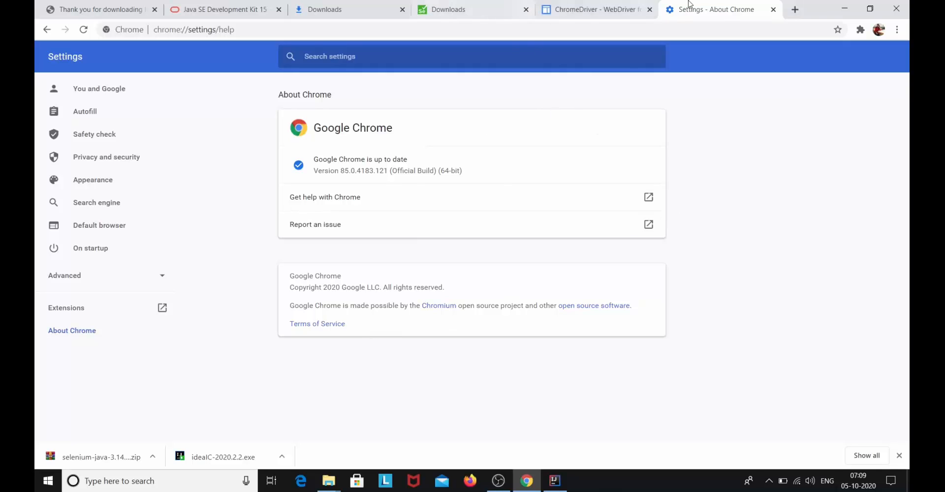
Step: Return to the ChromeDriver page and download chromedriver_win32.zip for the stable release 85.0.4183.87
{"action": "left_click", "coordinate": [569, 12]}
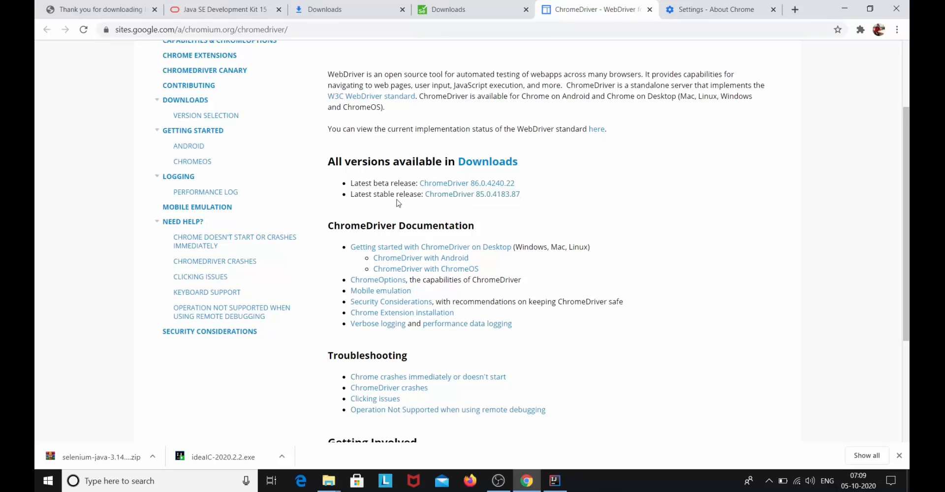
{"action": "left_click", "coordinate": [486, 197]}
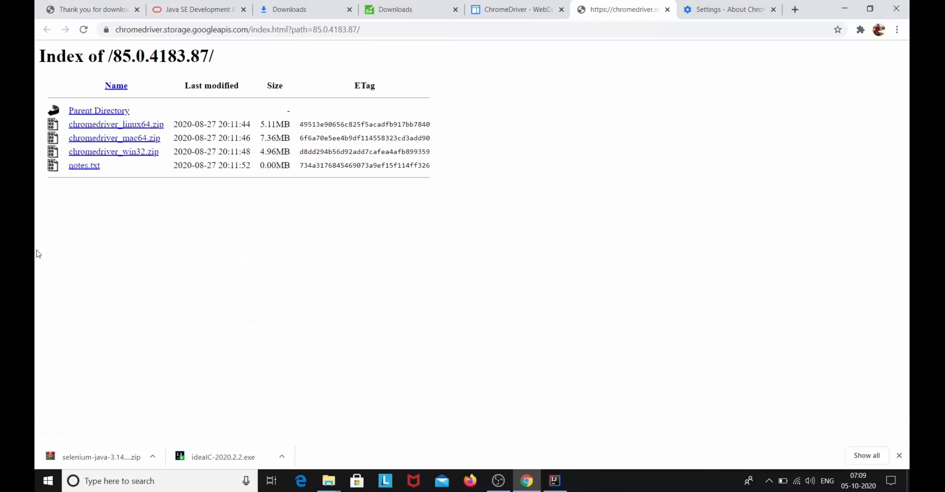
{"action": "left_click", "coordinate": [133, 152]}
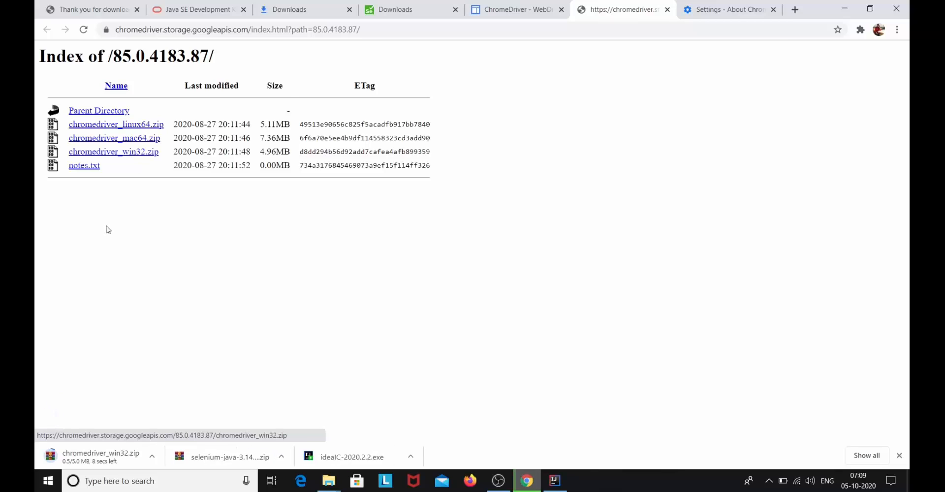
Step: Switch to the Downloads folder in File Explorer and extract the chromedriver_win32 archive into its default chromedriver_win32 folder
{"action": "key", "text": "alt+Tab"}
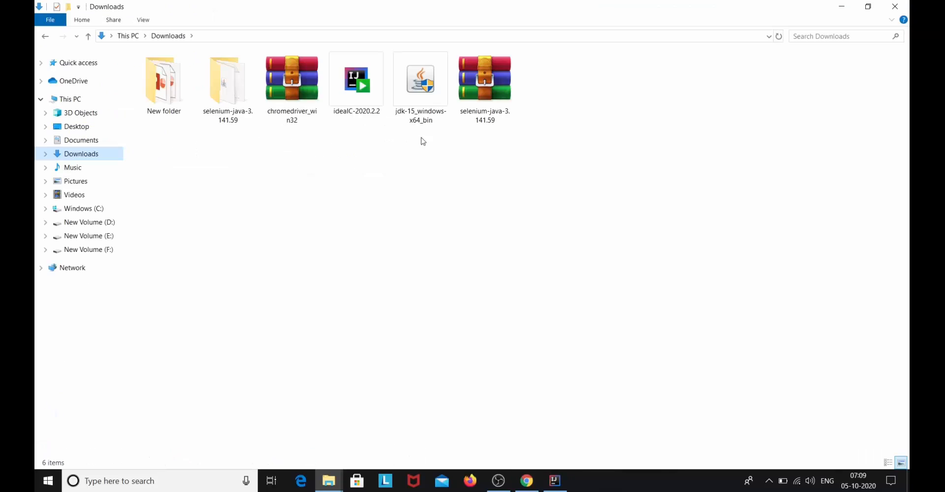
{"action": "right_click", "coordinate": [292, 70]}
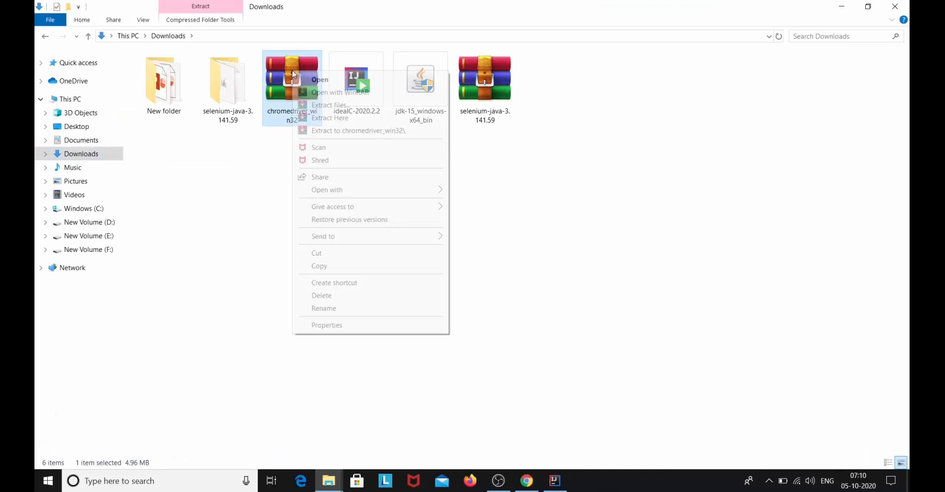
{"action": "left_click", "coordinate": [355, 106]}
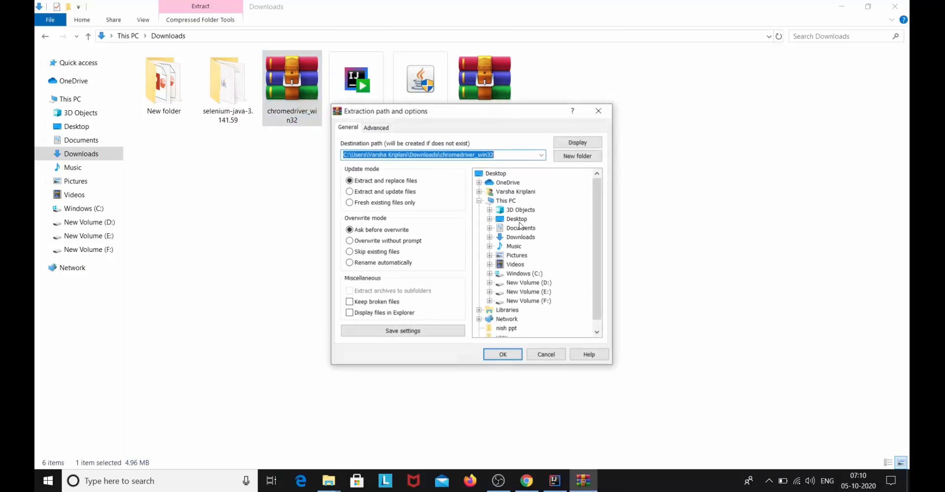
{"action": "left_click", "coordinate": [492, 355]}
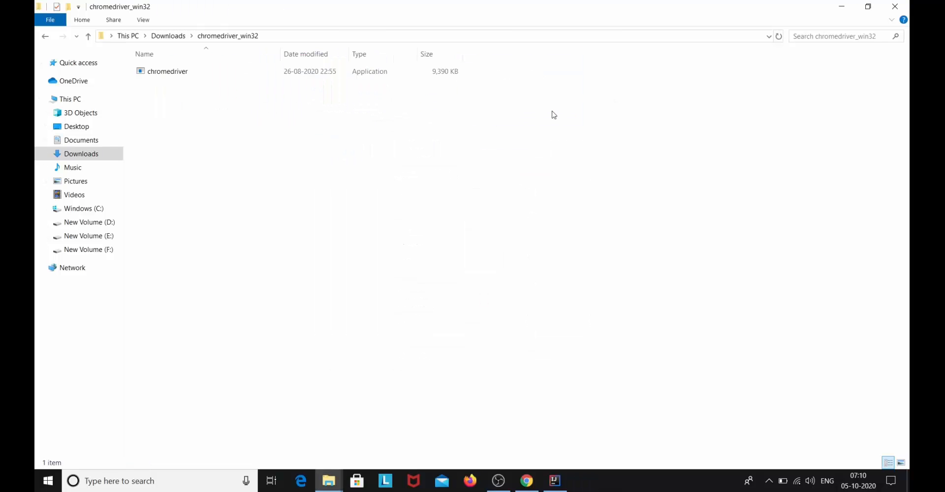
Step: Copy the extracted chromedriver application into selenium jars and drivers > drivers > chromedriver on New Volume (D:)
{"action": "right_click", "coordinate": [272, 74]}
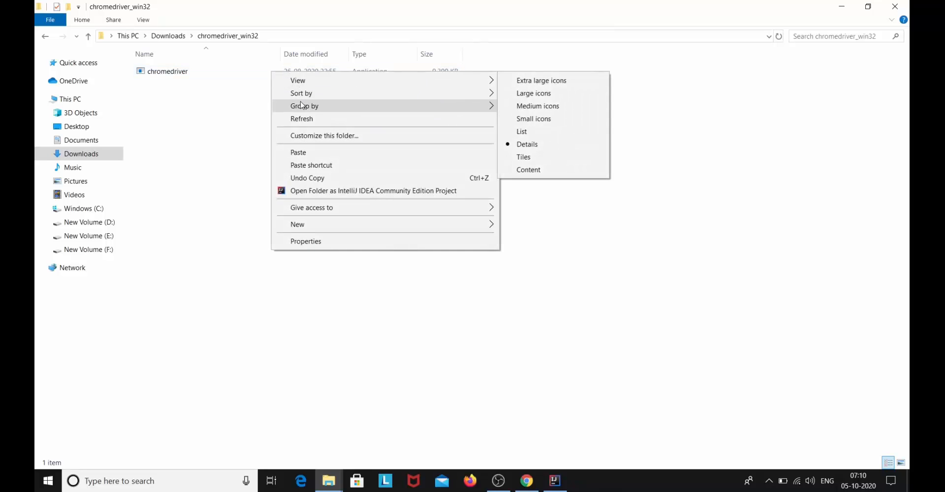
{"action": "mouse_move", "coordinate": [302, 105]}
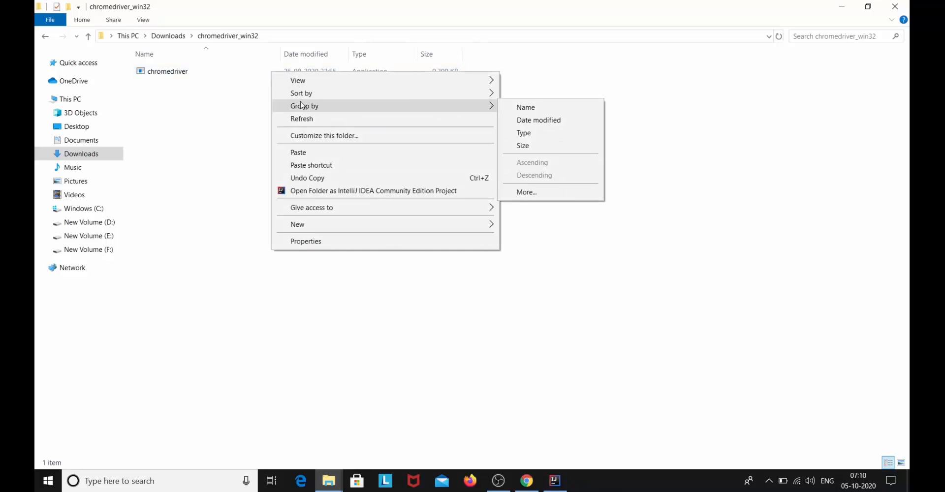
{"action": "right_click", "coordinate": [176, 81]}
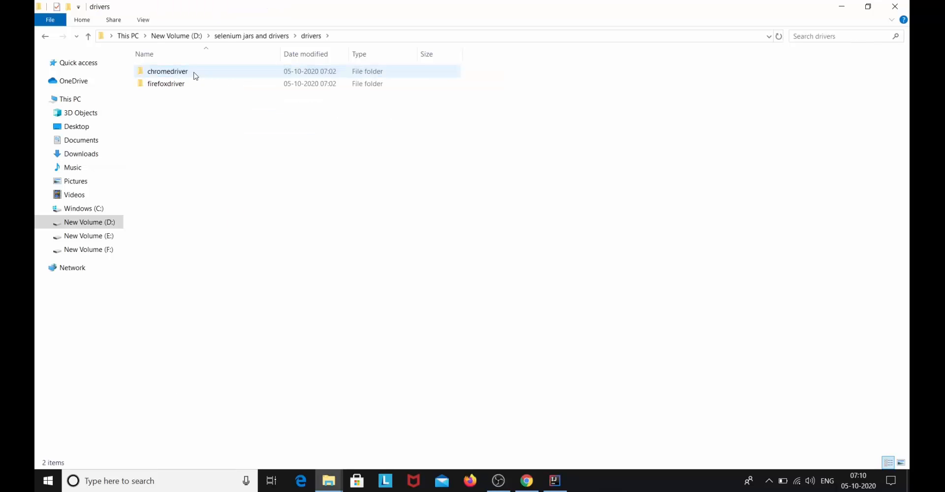
{"action": "double_click", "coordinate": [194, 74]}
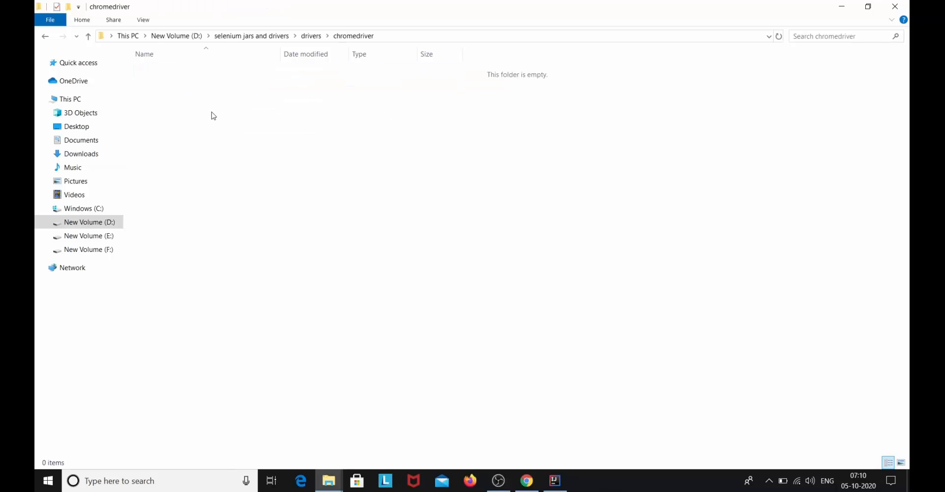
{"action": "key", "text": "ctrl+v"}
Step: Switch to the Selenium downloads page in Chrome, open Firefox's GeckoDriver documentation in a new tab and view the supported platforms table
{"action": "left_click", "coordinate": [526, 480]}
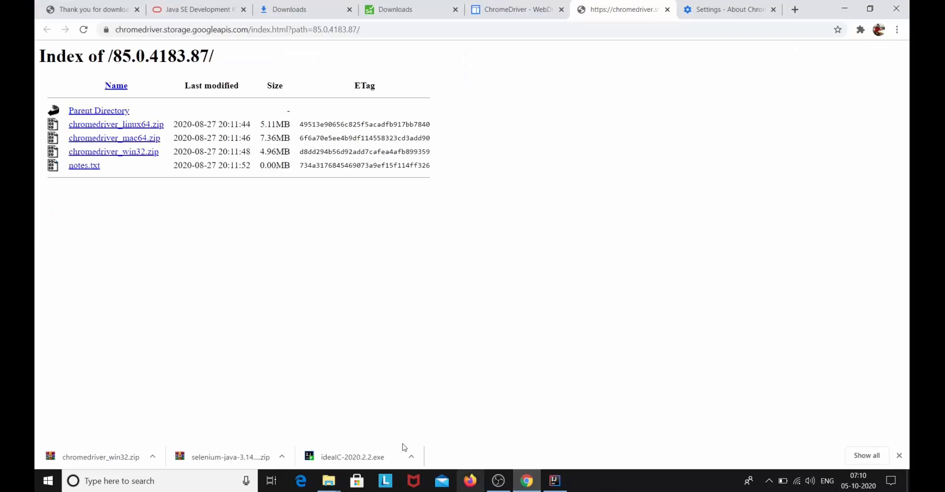
{"action": "left_click", "coordinate": [392, 14]}
{"action": "scroll", "coordinate": [141, 233], "scroll_direction": "up", "scroll_amount": 1}
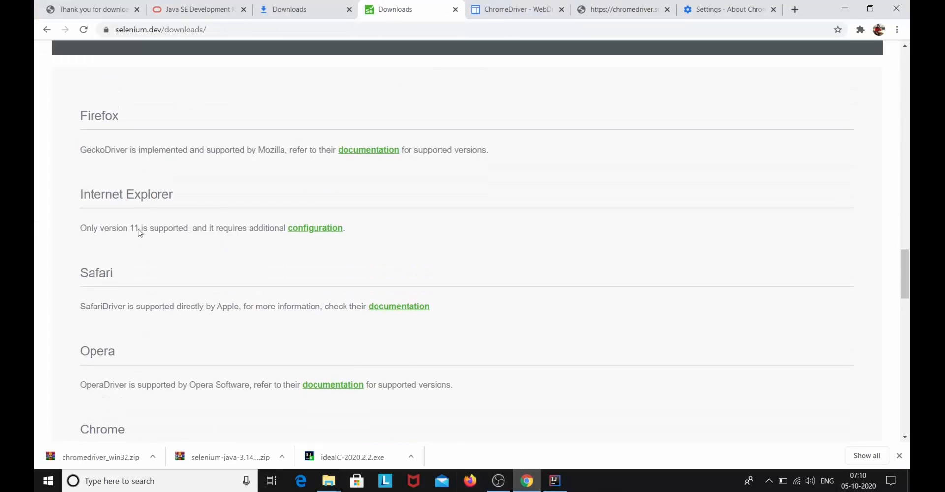
{"action": "right_click", "coordinate": [370, 151]}
{"action": "left_click", "coordinate": [389, 154]}
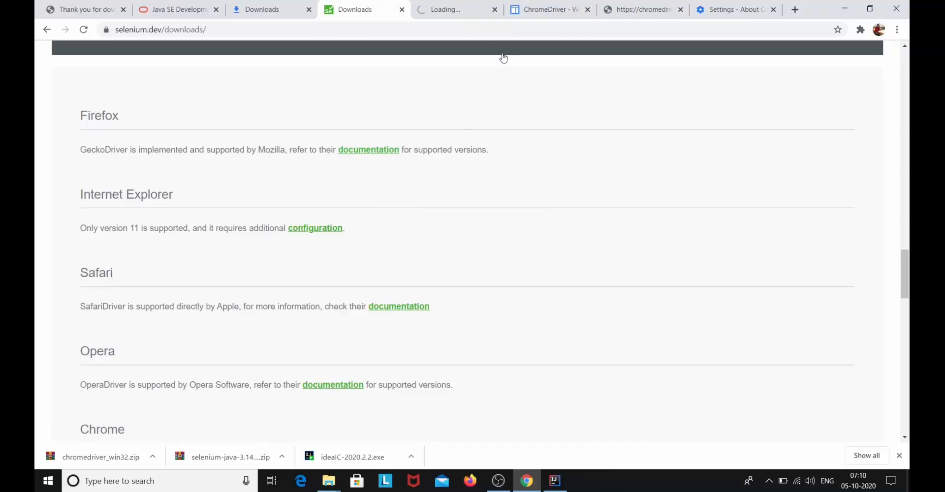
{"action": "left_click", "coordinate": [456, 9]}
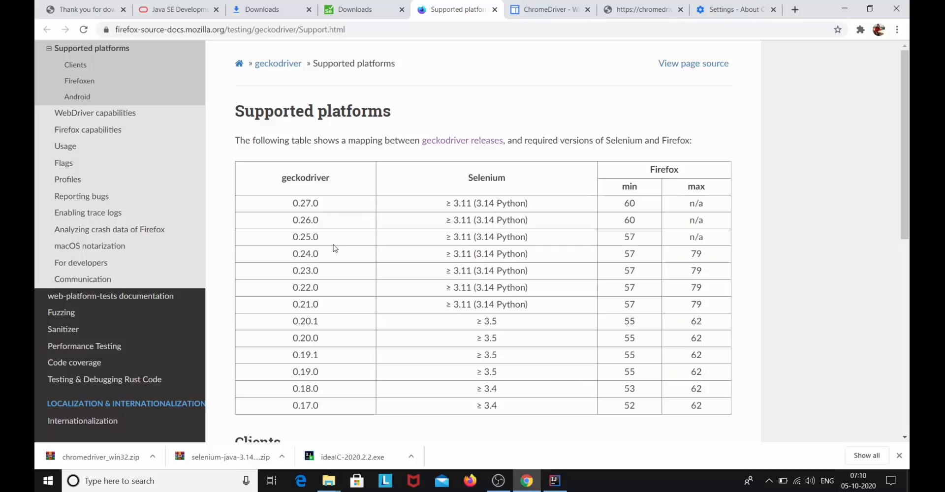
{"action": "scroll", "coordinate": [348, 399], "scroll_direction": "down", "scroll_amount": 1}
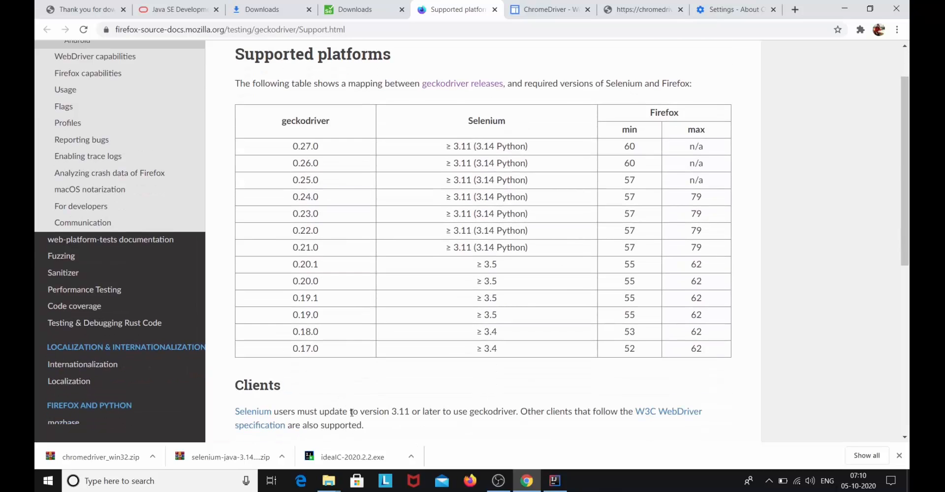
Step: Switch to Firefox and check the installed version under Firefox Updates in its General options, dismissing the default browser prompt
{"action": "left_click", "coordinate": [470, 486]}
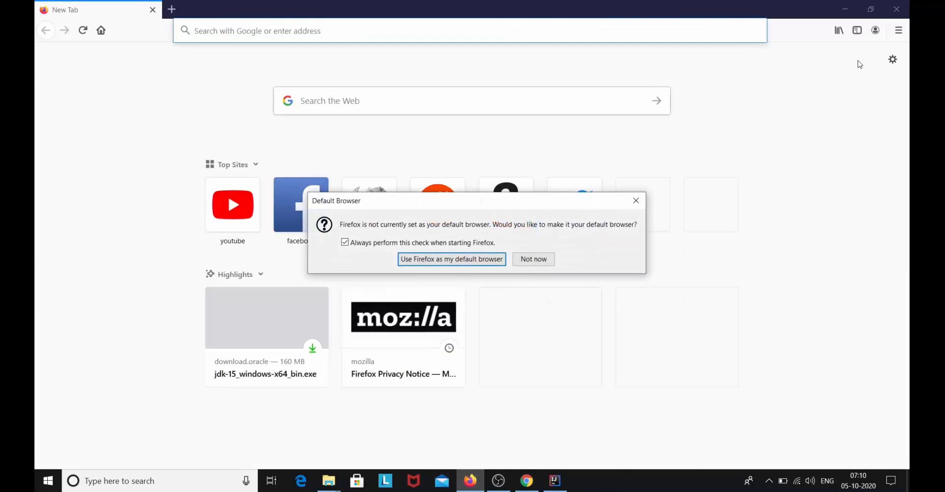
{"action": "left_click", "coordinate": [636, 200]}
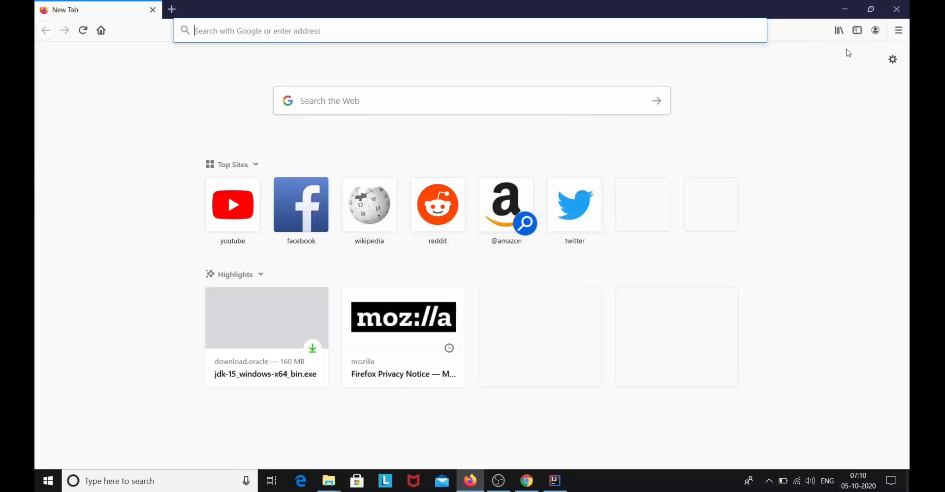
{"action": "left_click", "coordinate": [894, 62]}
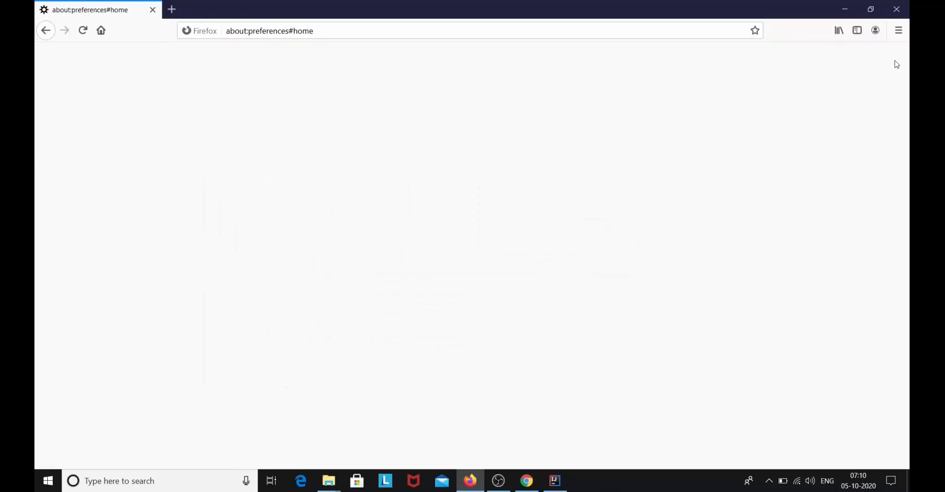
{"action": "left_click", "coordinate": [86, 97]}
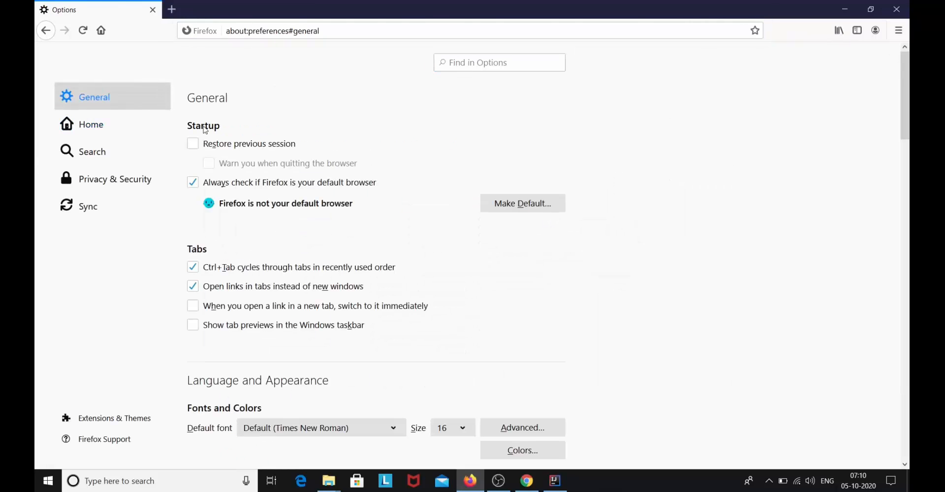
{"action": "scroll", "coordinate": [403, 273], "scroll_direction": "down", "scroll_amount": 7}
{"action": "scroll", "coordinate": [402, 274], "scroll_direction": "down", "scroll_amount": 20}
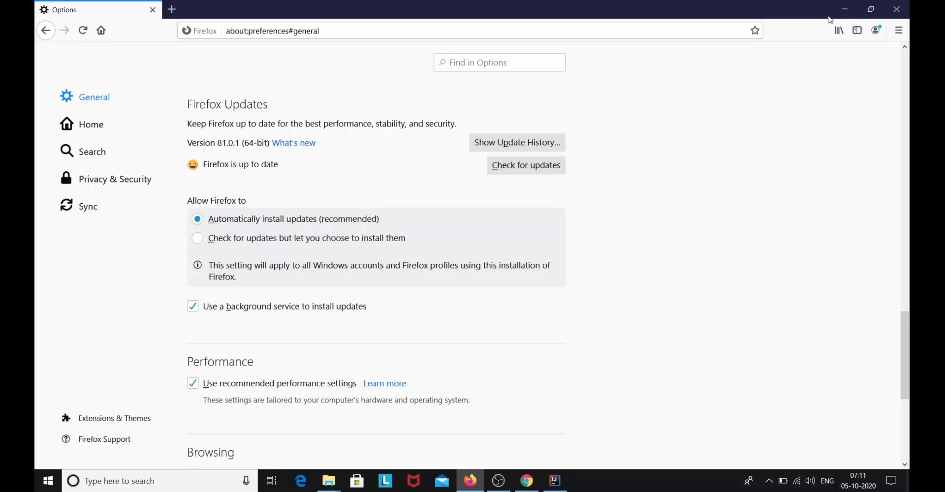
{"action": "left_click", "coordinate": [848, 9]}
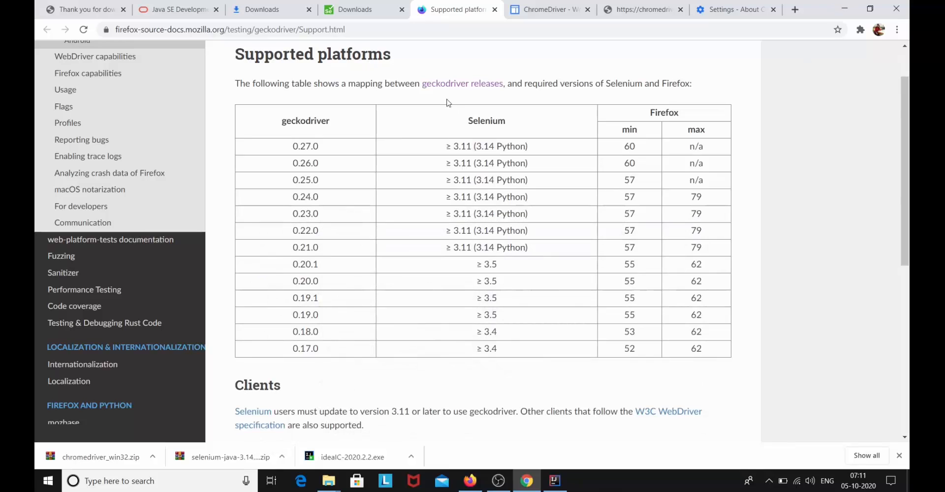
Step: Open the geckodriver releases page from the supported platforms page and download the win64 archive of release 0.27.0
{"action": "left_click", "coordinate": [471, 85]}
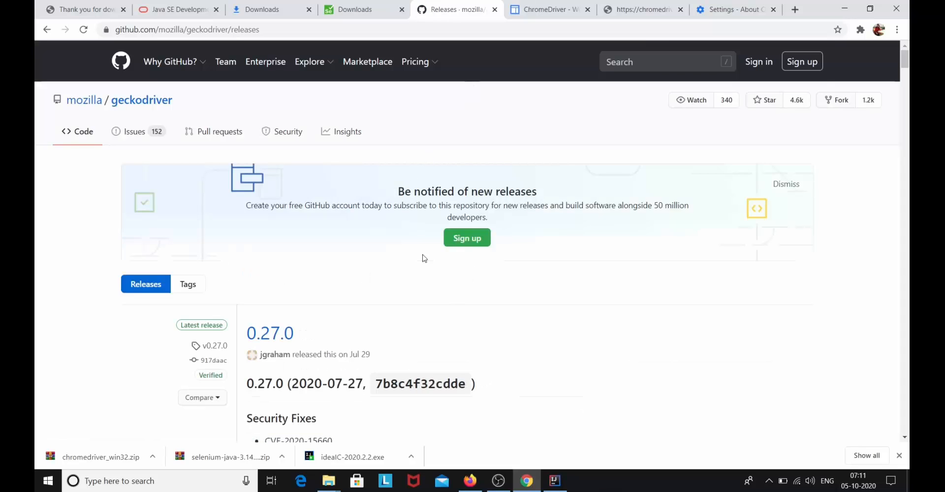
{"action": "scroll", "coordinate": [453, 259], "scroll_direction": "down", "scroll_amount": 1}
{"action": "scroll", "coordinate": [453, 259], "scroll_direction": "down", "scroll_amount": 15}
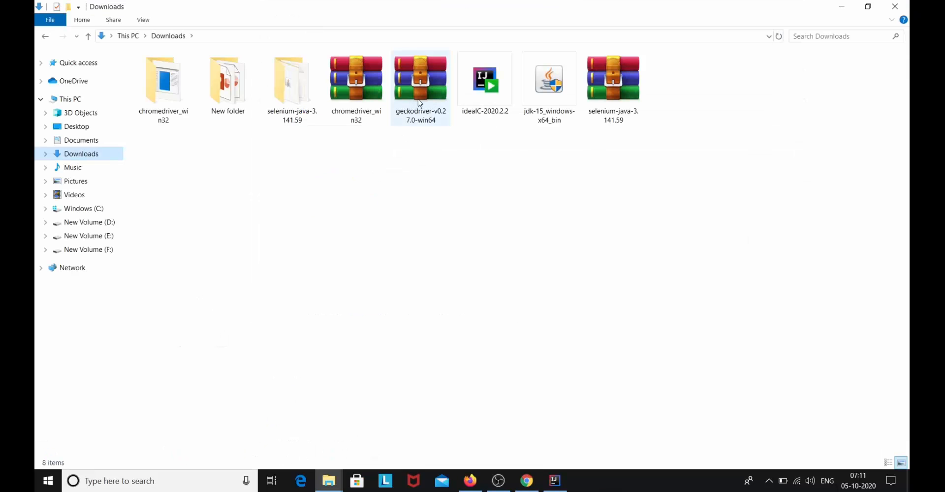
Step: Extract the geckodriver-v0.27.0-win64 archive in Downloads to the default destination
{"action": "right_click", "coordinate": [420, 104]}
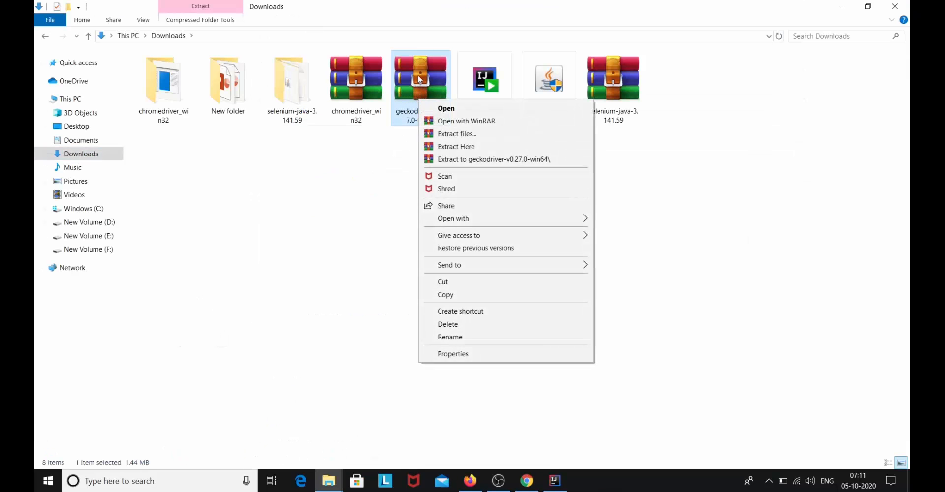
{"action": "left_click", "coordinate": [450, 134]}
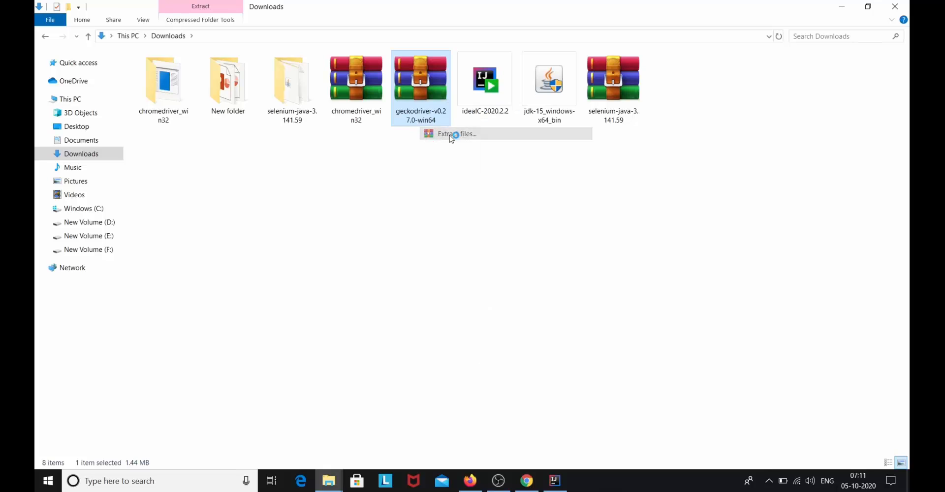
{"action": "left_click", "coordinate": [503, 355]}
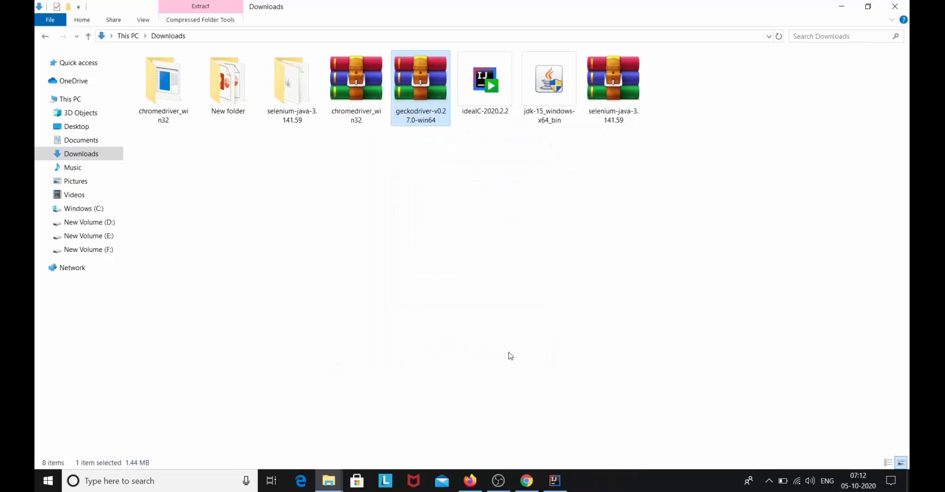
Step: Copy the extracted geckodriver application into selenium jars and drivers > drivers > firefoxdriver on New Volume (D:)
{"action": "double_click", "coordinate": [678, 86]}
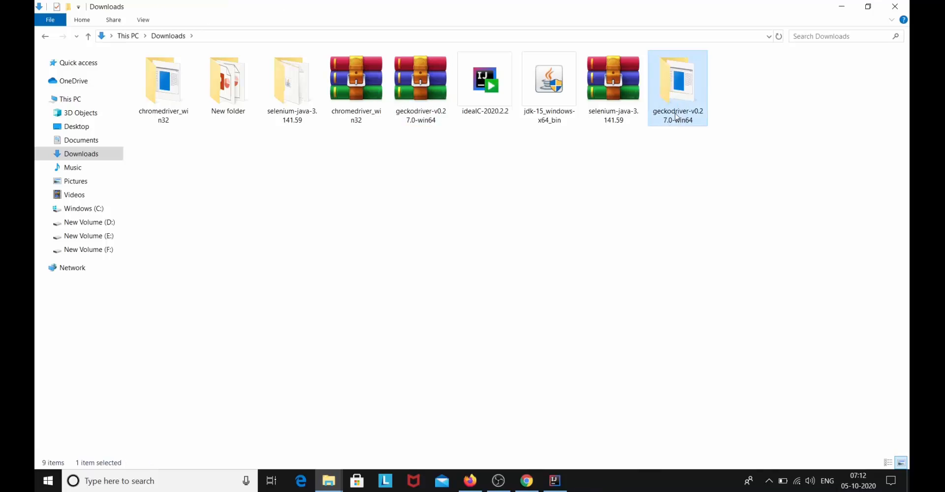
{"action": "left_click", "coordinate": [282, 74]}
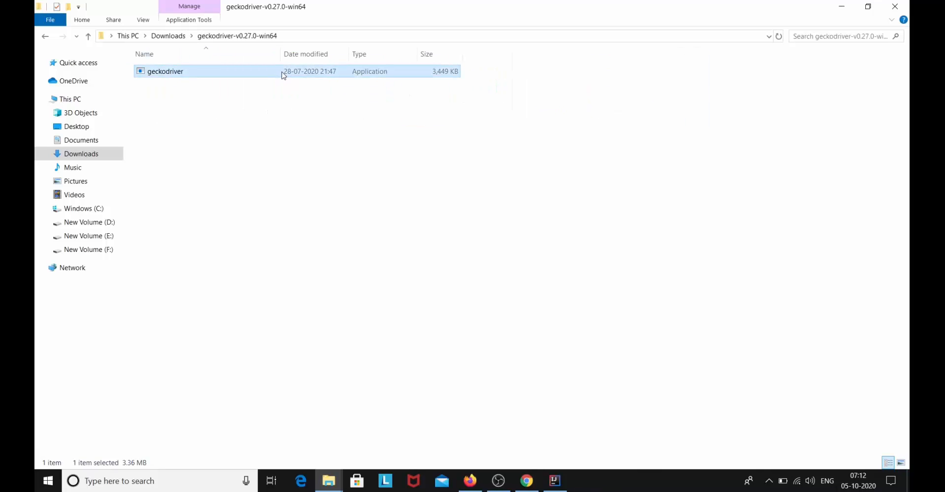
{"action": "right_click", "coordinate": [284, 75]}
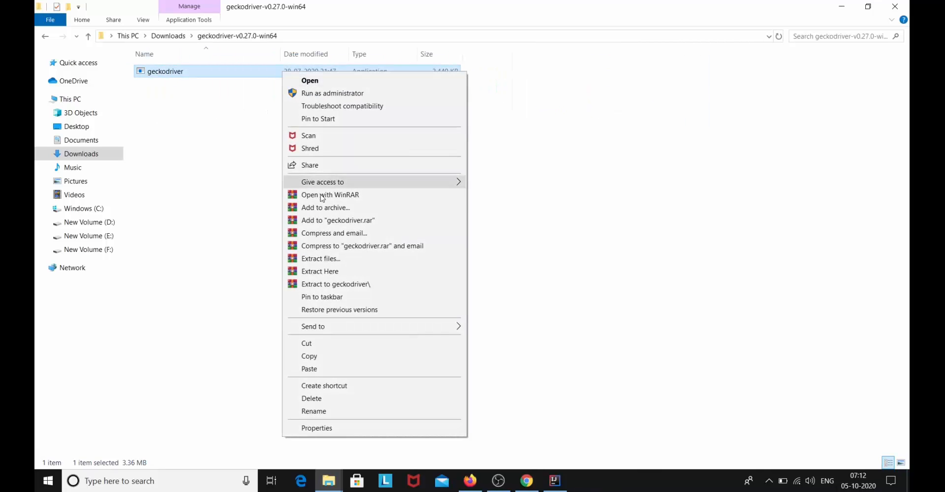
{"action": "left_click", "coordinate": [309, 355]}
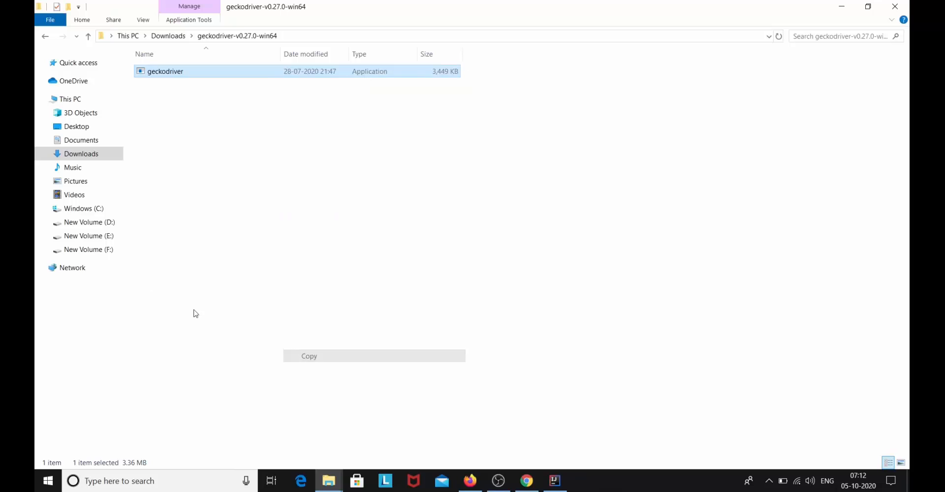
{"action": "left_click", "coordinate": [115, 224]}
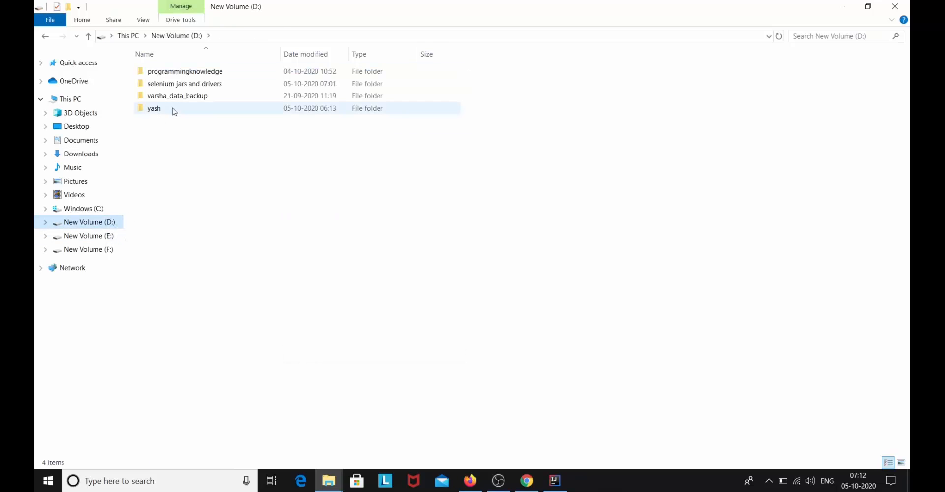
{"action": "double_click", "coordinate": [180, 85]}
{"action": "double_click", "coordinate": [181, 73]}
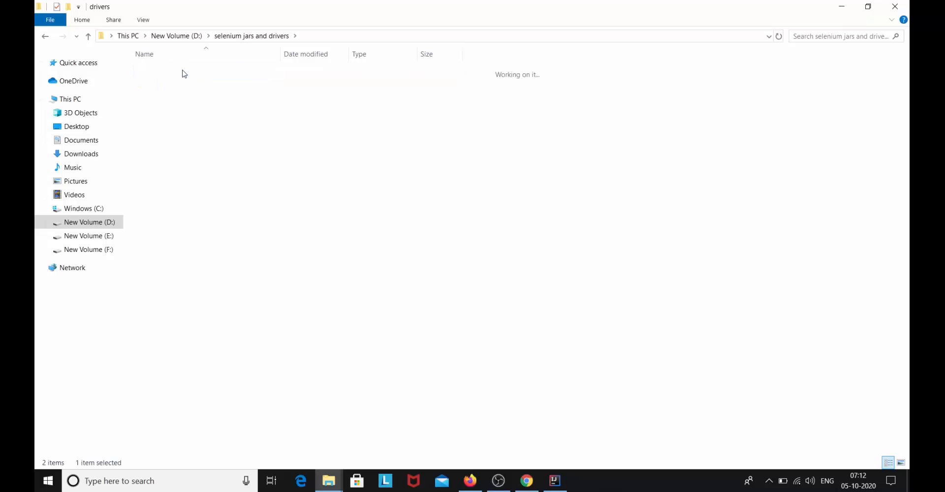
{"action": "left_click", "coordinate": [212, 86]}
{"action": "double_click", "coordinate": [212, 86]}
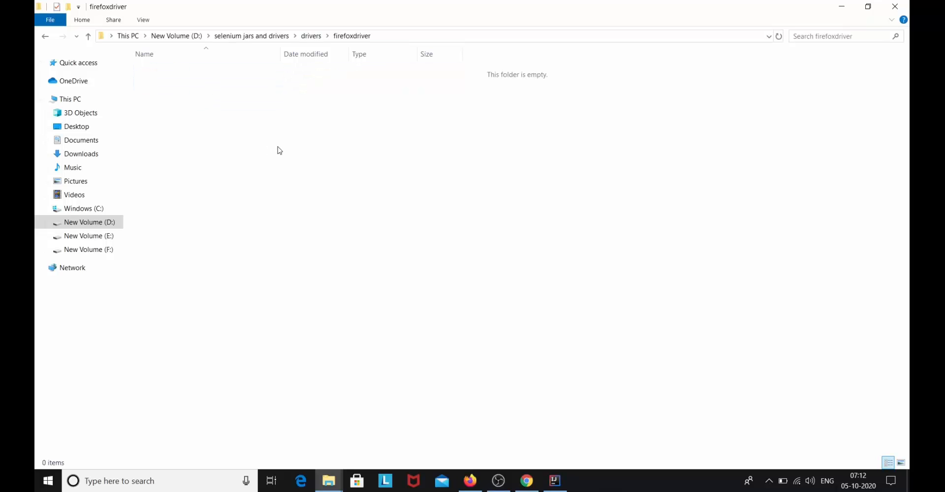
{"action": "key", "text": "ctrl+v"}
{"action": "left_click", "coordinate": [280, 149]}
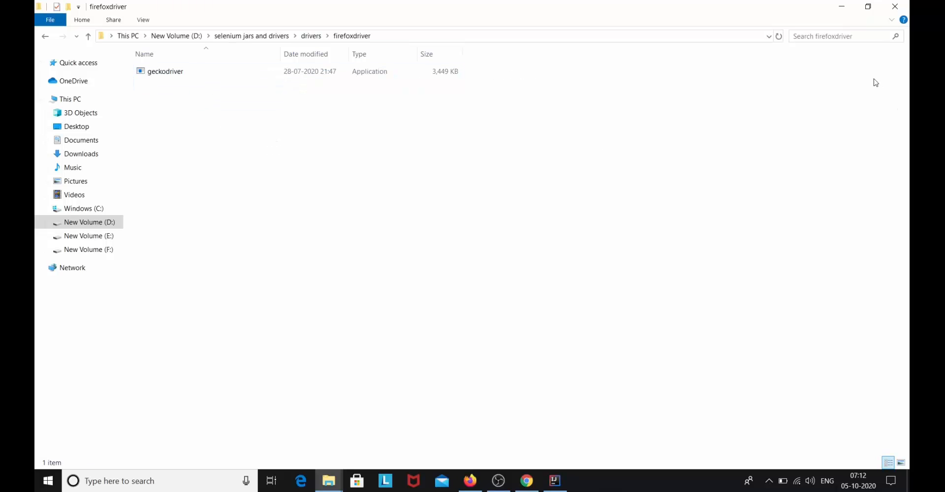